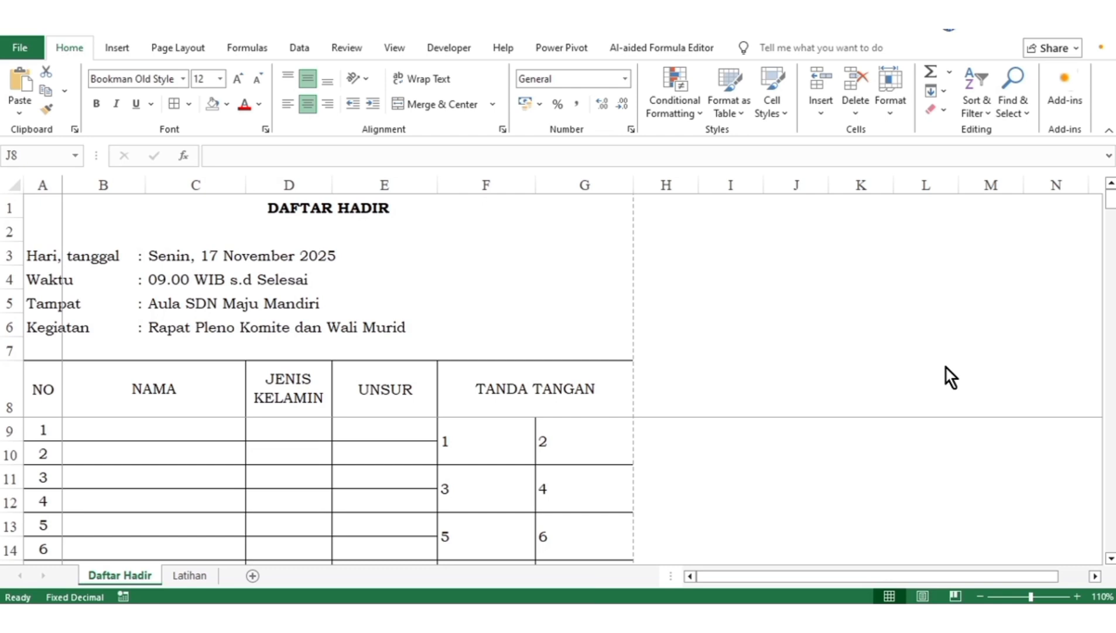
Step: Switch to the Latihan sheet and examine the linked picture of the attendance list there
{"action": "left_click", "coordinate": [858, 335]}
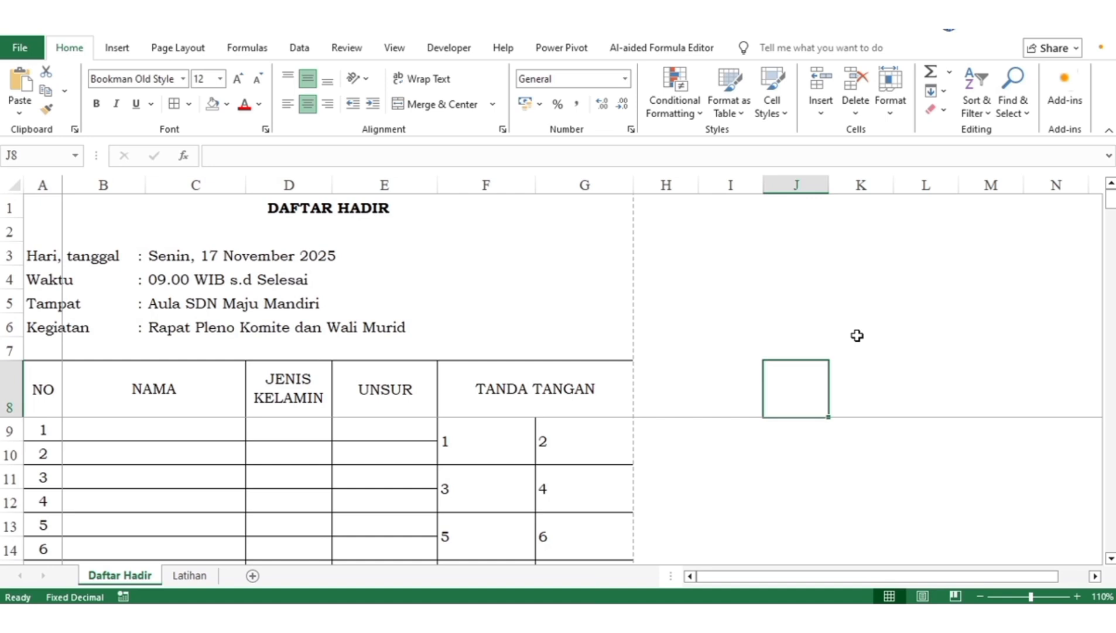
{"action": "left_click", "coordinate": [786, 324]}
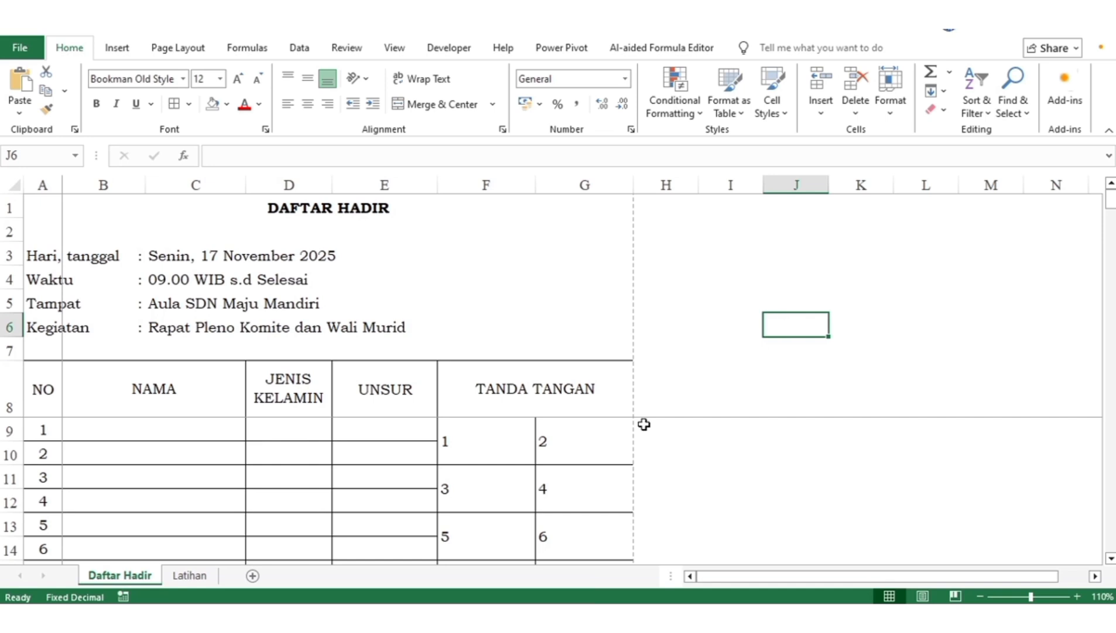
{"action": "left_click", "coordinate": [197, 577]}
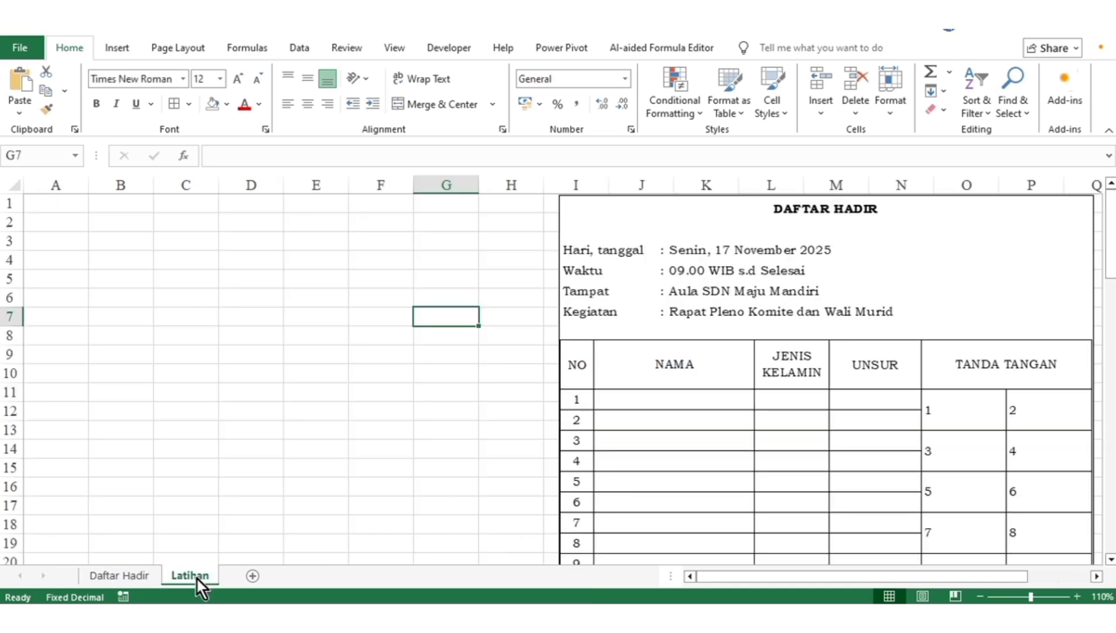
{"action": "left_click", "coordinate": [440, 454]}
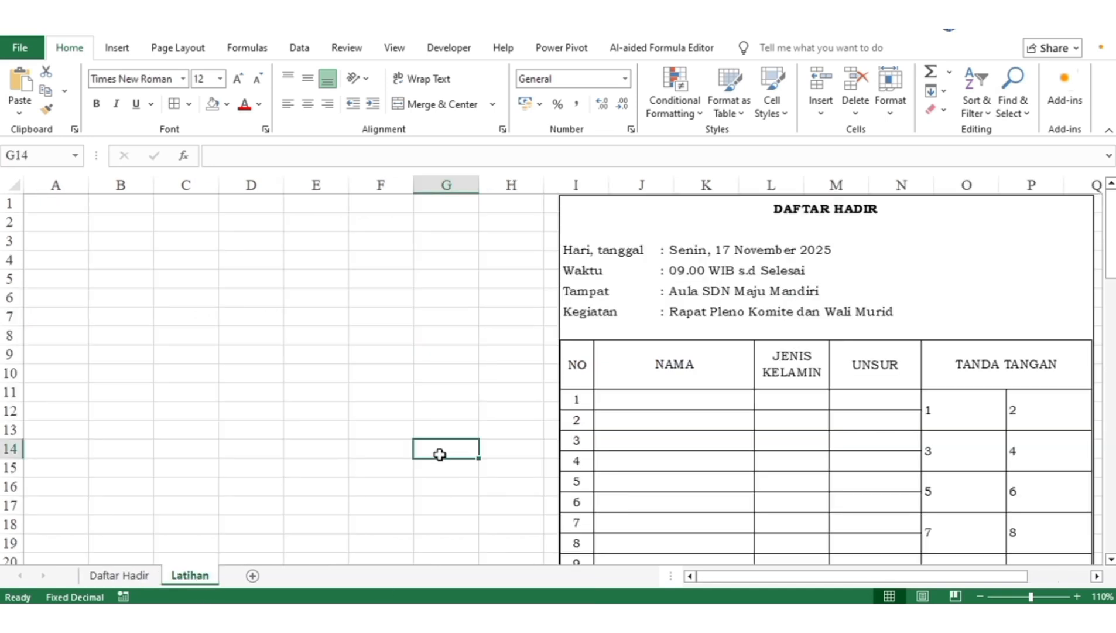
{"action": "left_click", "coordinate": [450, 278]}
{"action": "left_click", "coordinate": [202, 331]}
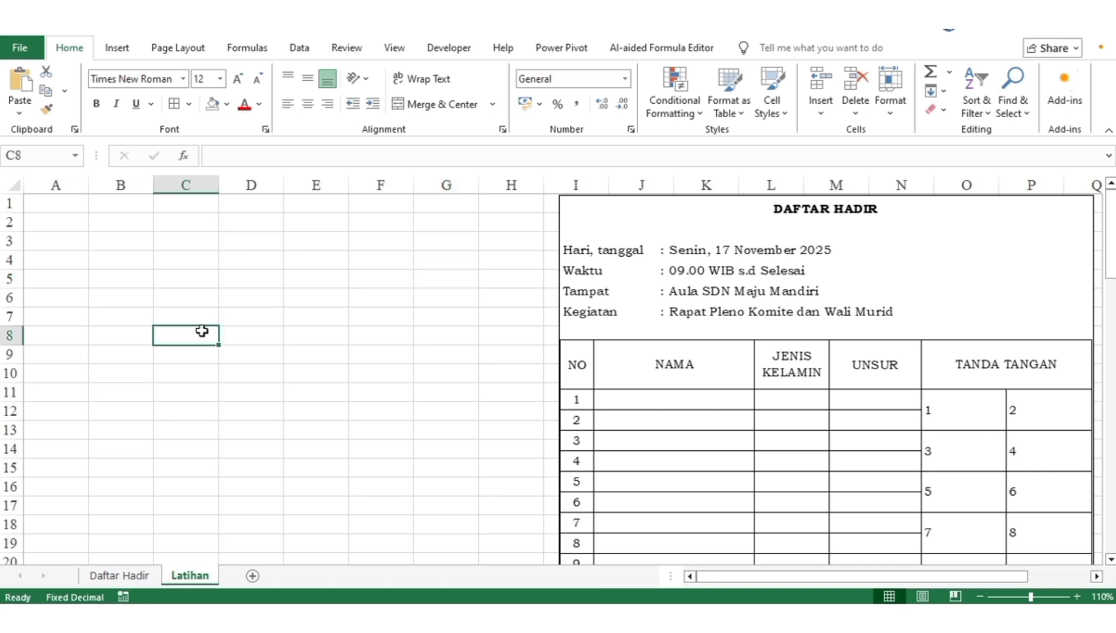
{"action": "mouse_move", "coordinate": [902, 251]}
{"action": "left_mouse_down"}
{"action": "mouse_move", "coordinate": [486, 274]}
{"action": "mouse_move", "coordinate": [830, 256]}
{"action": "mouse_move", "coordinate": [834, 246]}
{"action": "mouse_move", "coordinate": [830, 256]}
{"action": "mouse_move", "coordinate": [907, 254]}
{"action": "left_mouse_up"}
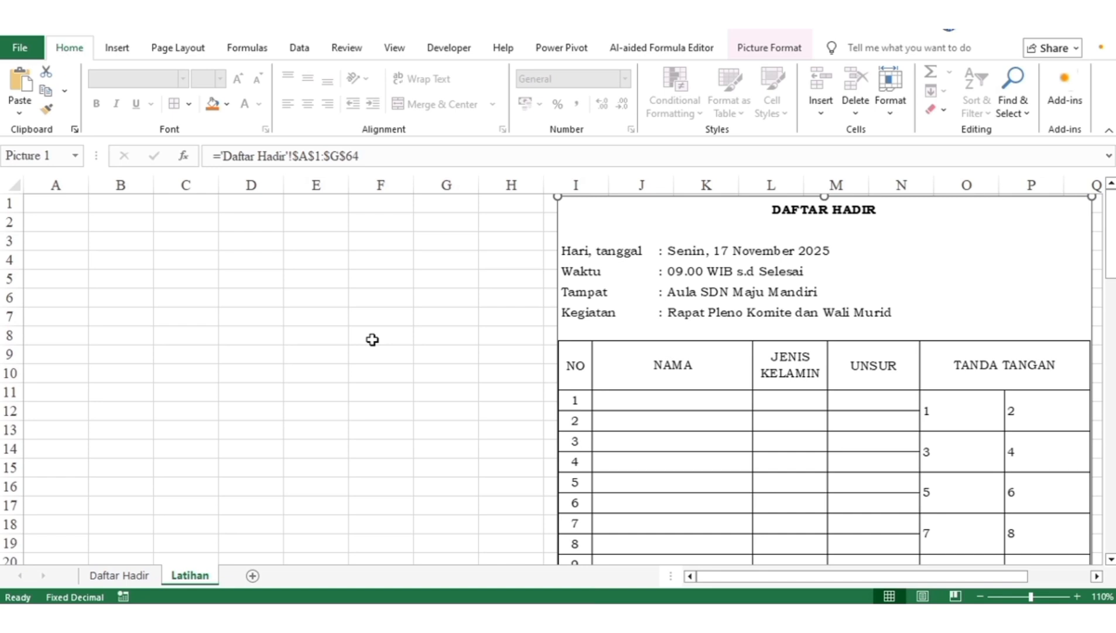
Step: On the Daftar Hadir sheet, make the table header row A8:G8 bold and fill it with grey
{"action": "left_click", "coordinate": [112, 576]}
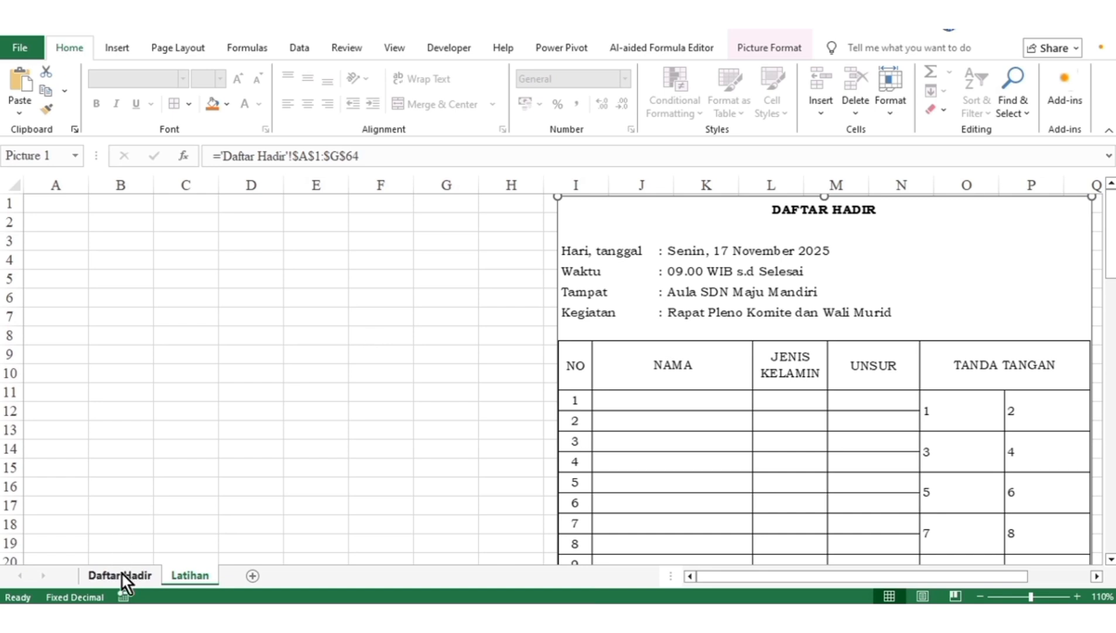
{"action": "left_click_drag", "start_coordinate": [56, 392], "coordinate": [516, 404]}
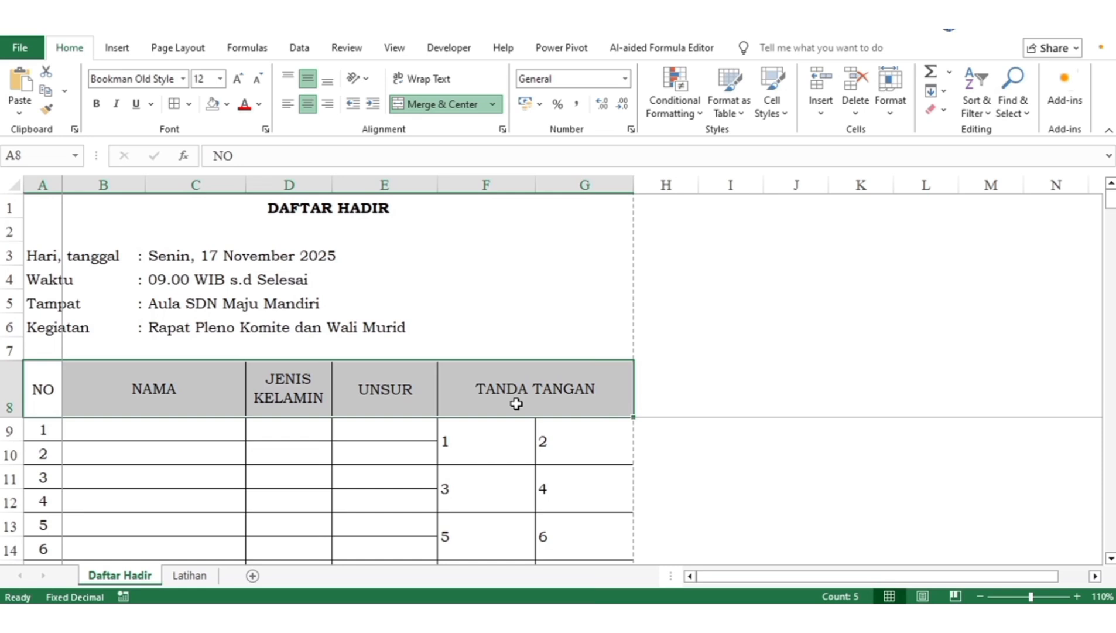
{"action": "left_click", "coordinate": [99, 105]}
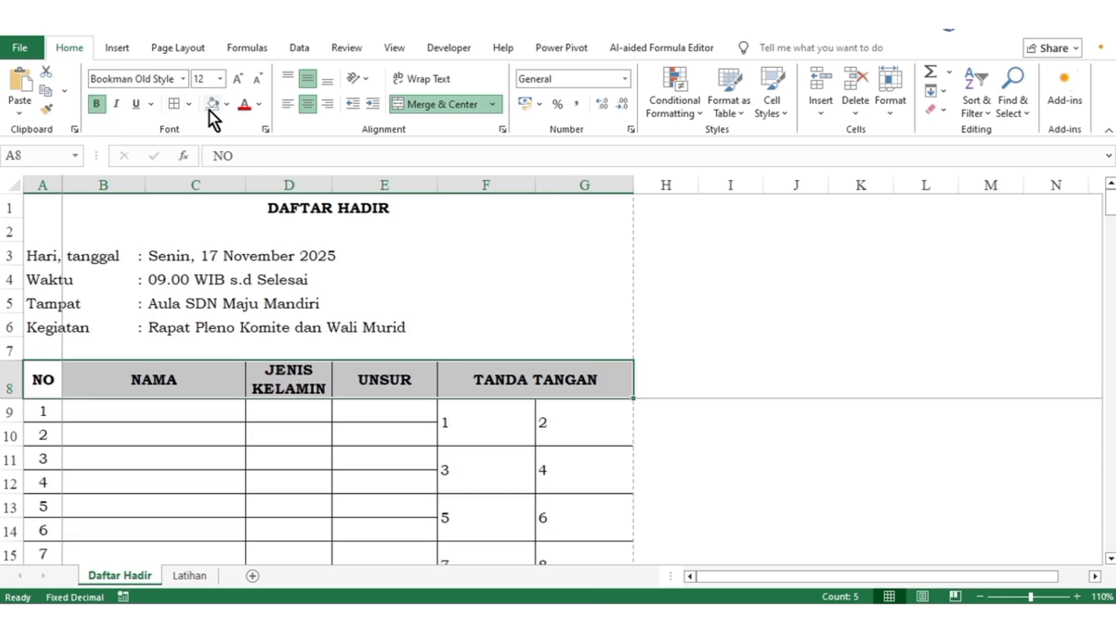
{"action": "left_click", "coordinate": [228, 106]}
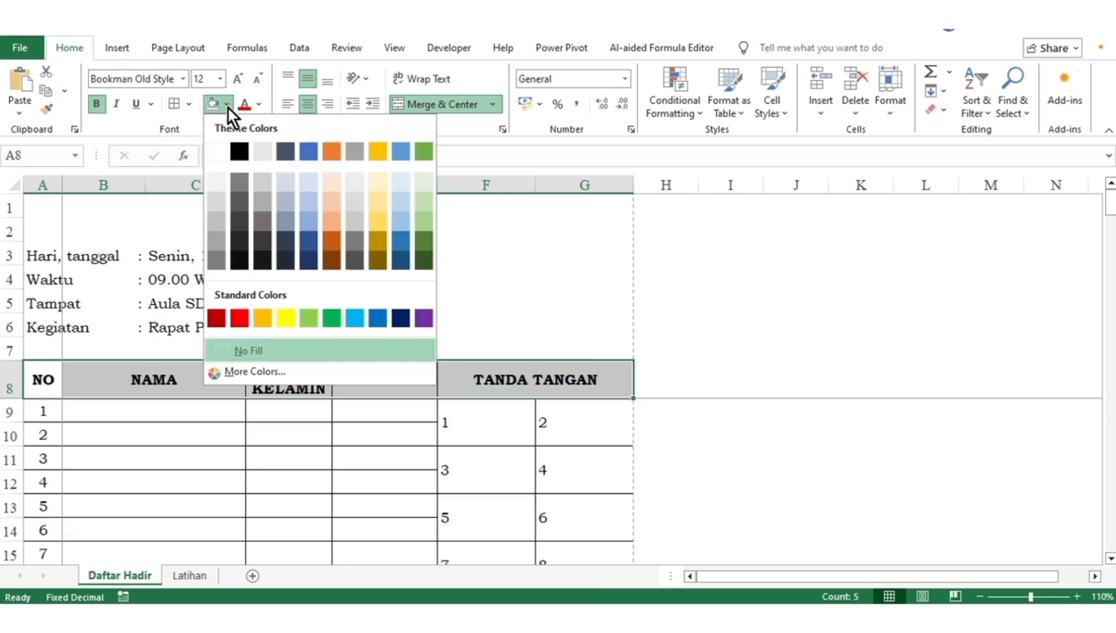
{"action": "left_click", "coordinate": [257, 200]}
{"action": "left_click", "coordinate": [335, 429]}
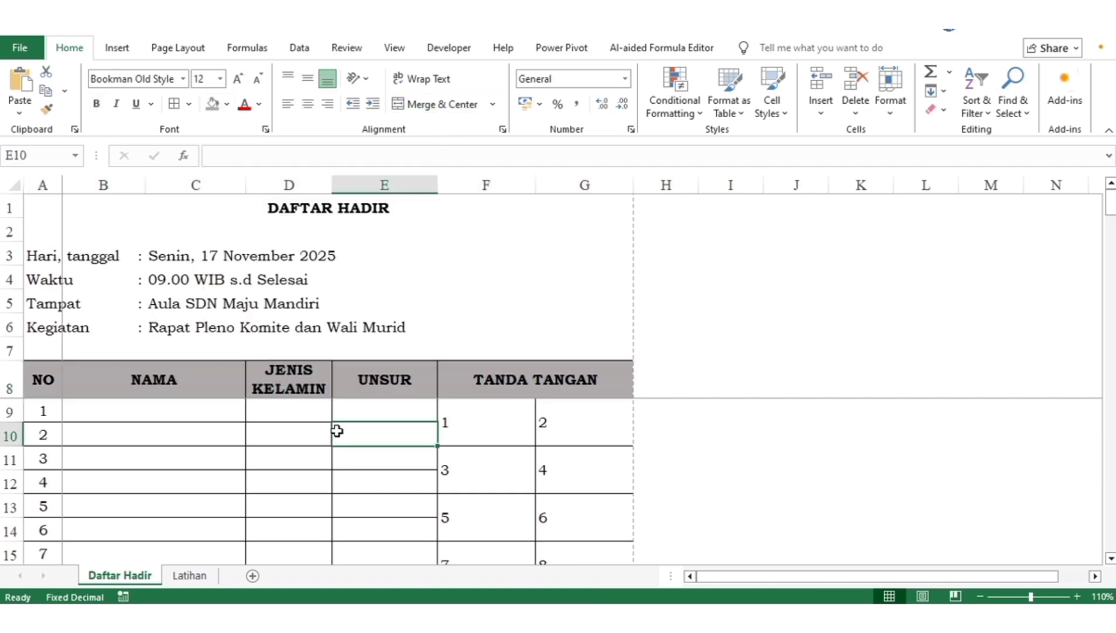
Step: Return to the Latihan sheet, nudge the linked picture slightly to the right and compare it with the Daftar Hadir sheet
{"action": "left_click", "coordinate": [193, 574]}
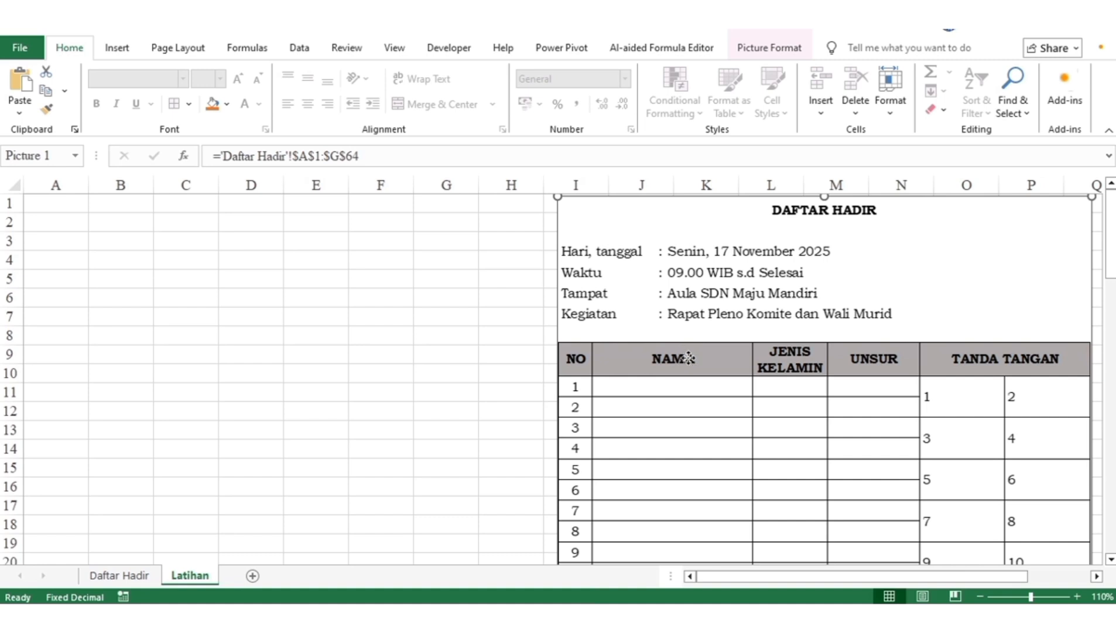
{"action": "mouse_move", "coordinate": [682, 358]}
{"action": "left_mouse_down"}
{"action": "mouse_move", "coordinate": [530, 364]}
{"action": "mouse_move", "coordinate": [696, 359]}
{"action": "left_mouse_up"}
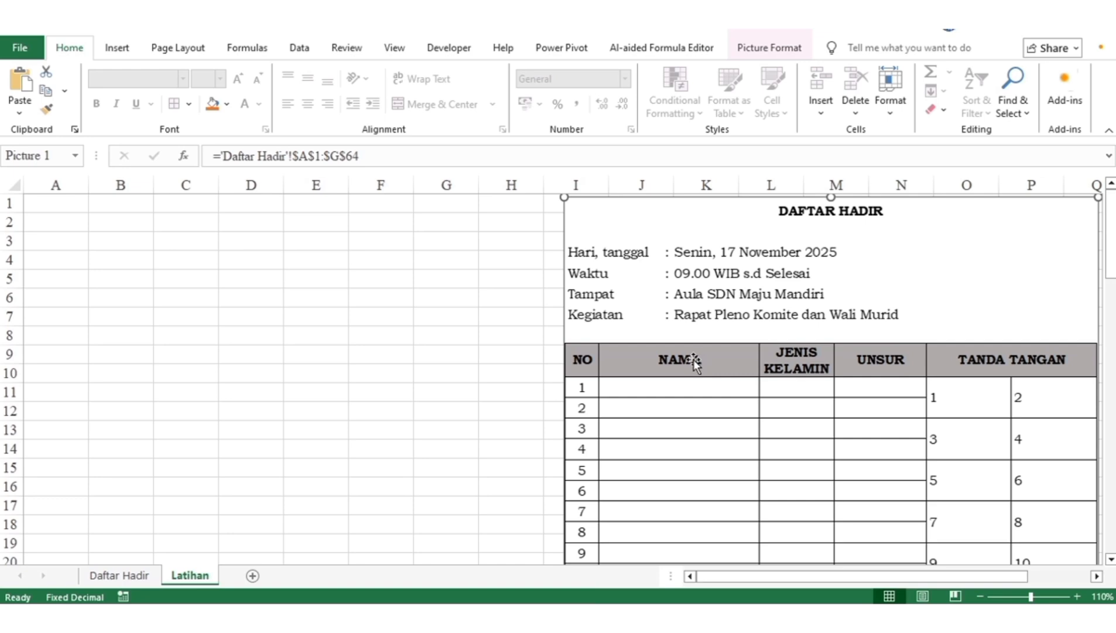
{"action": "left_click", "coordinate": [130, 575]}
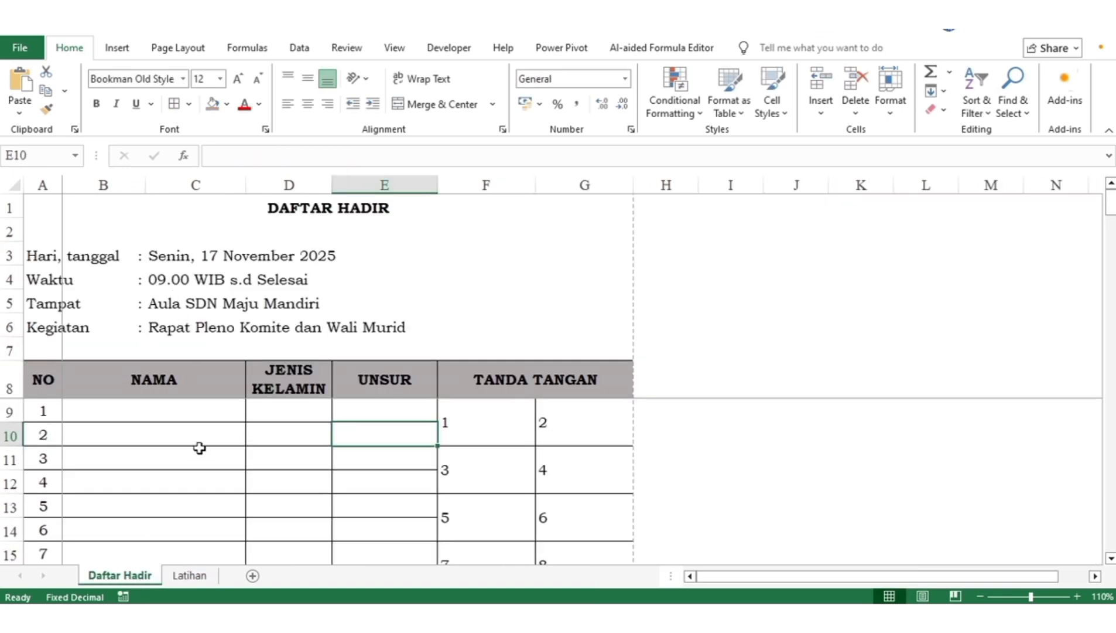
{"action": "left_click", "coordinate": [196, 577]}
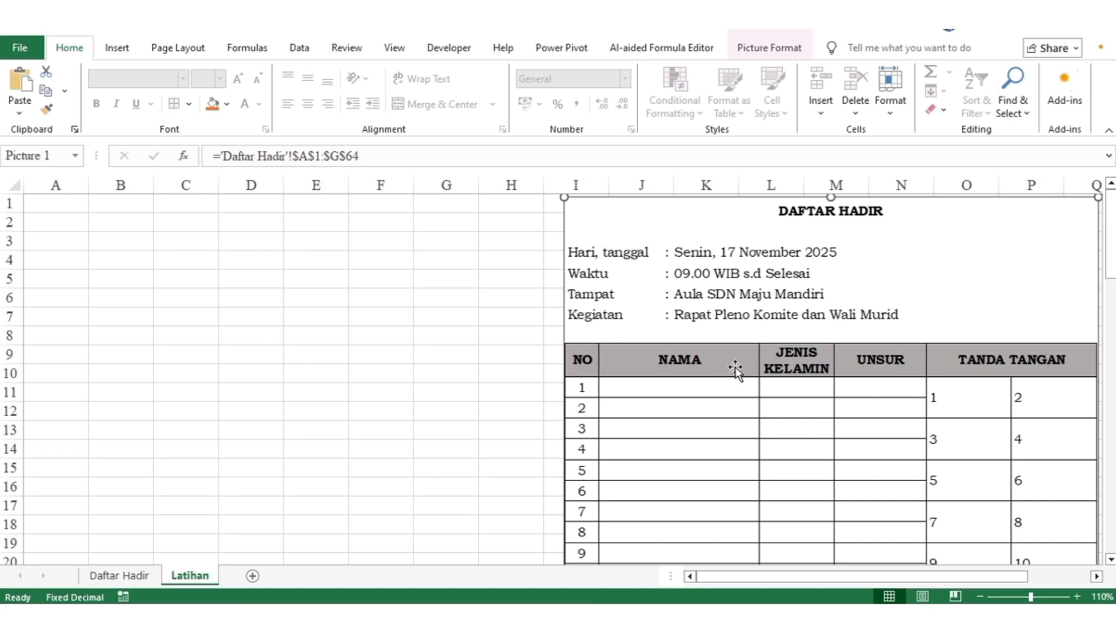
{"action": "left_click", "coordinate": [398, 380]}
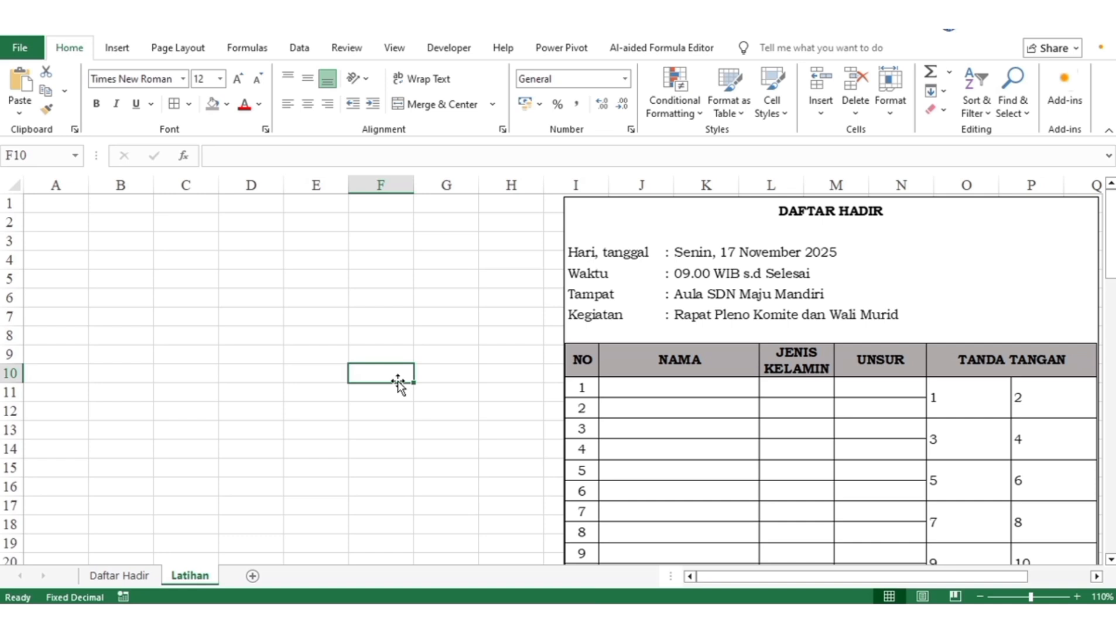
{"action": "left_click", "coordinate": [300, 328]}
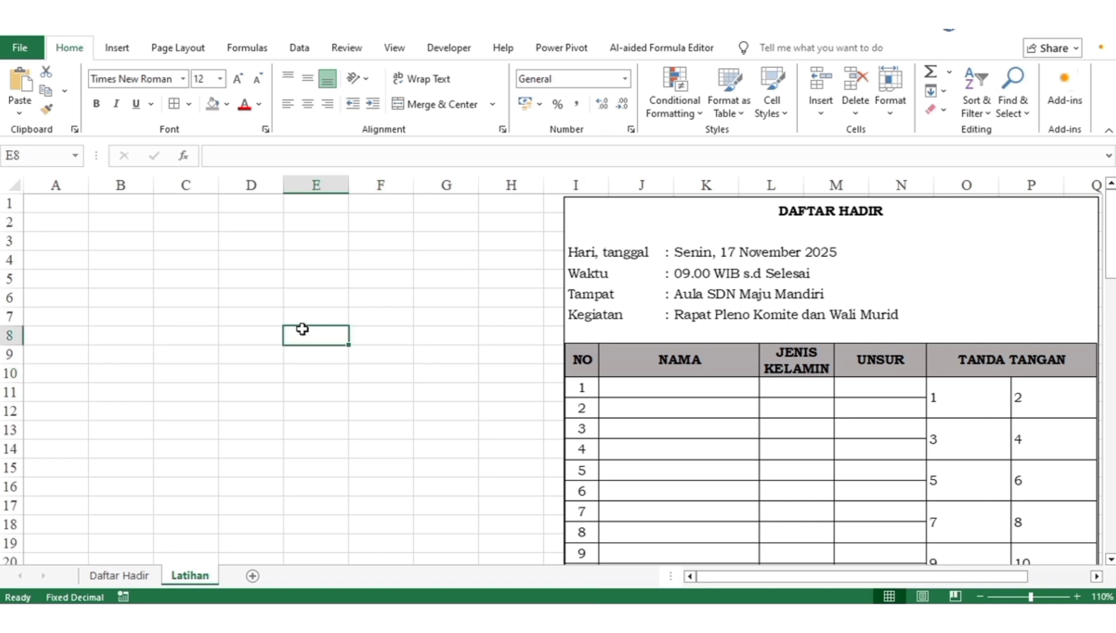
Step: Set the font of the entire Latihan sheet to Bookman Old Style
{"action": "left_click", "coordinate": [9, 188]}
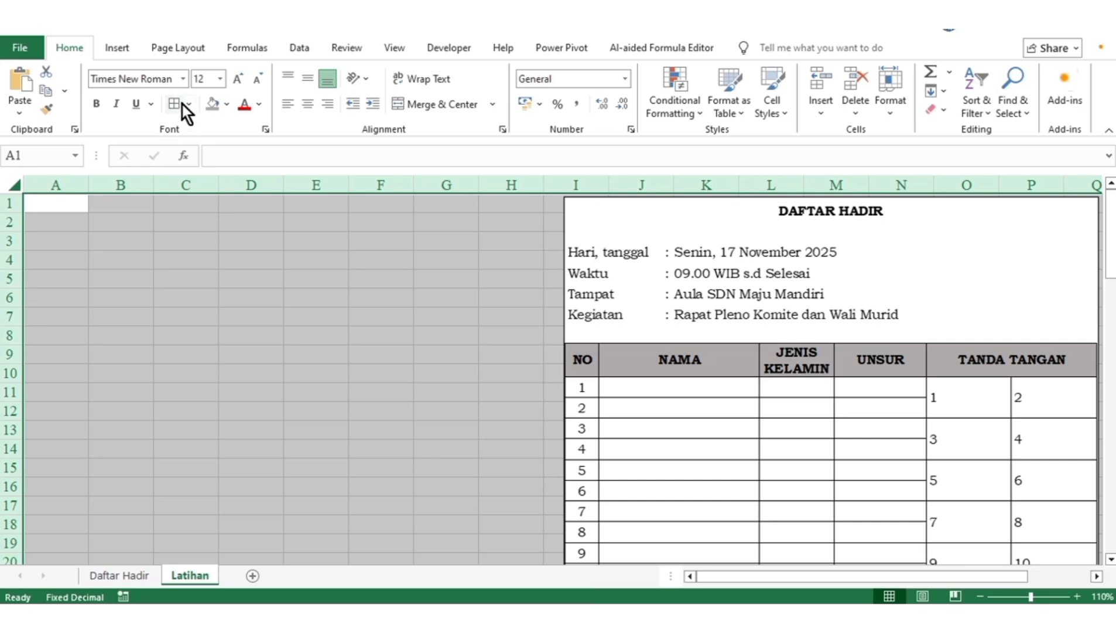
{"action": "left_click", "coordinate": [185, 78]}
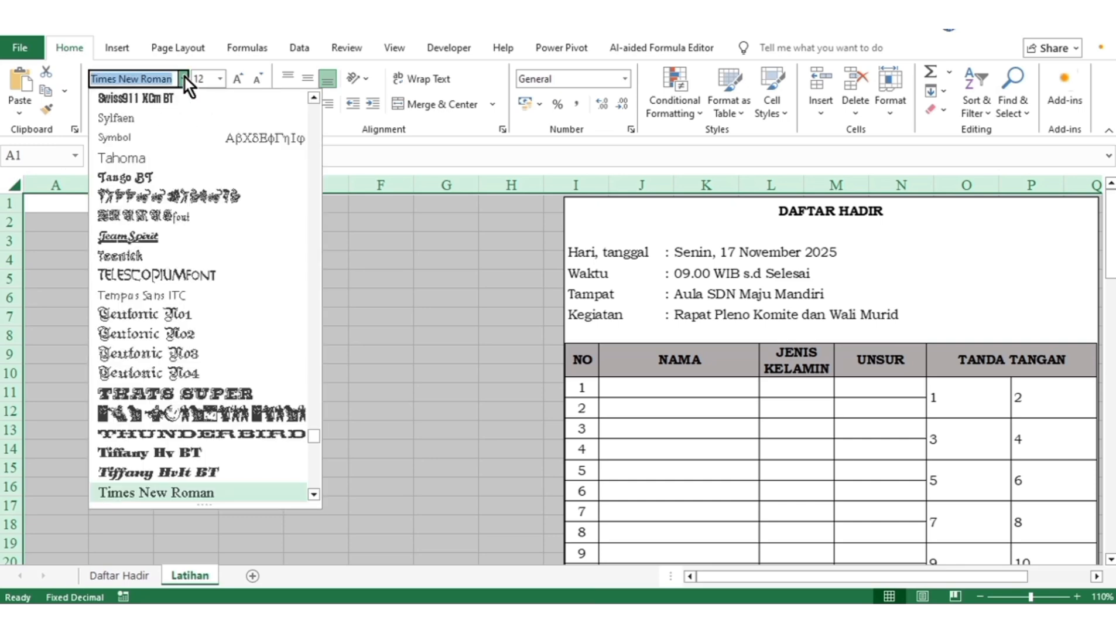
{"action": "type", "text": "Bookman Old Style"}
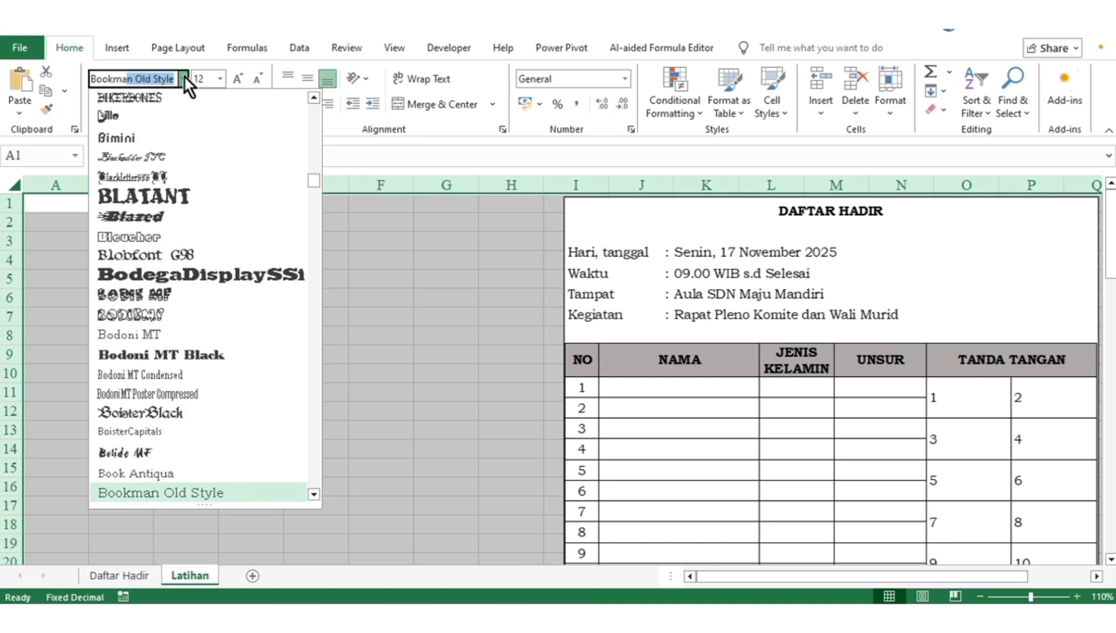
{"action": "key", "text": "Return"}
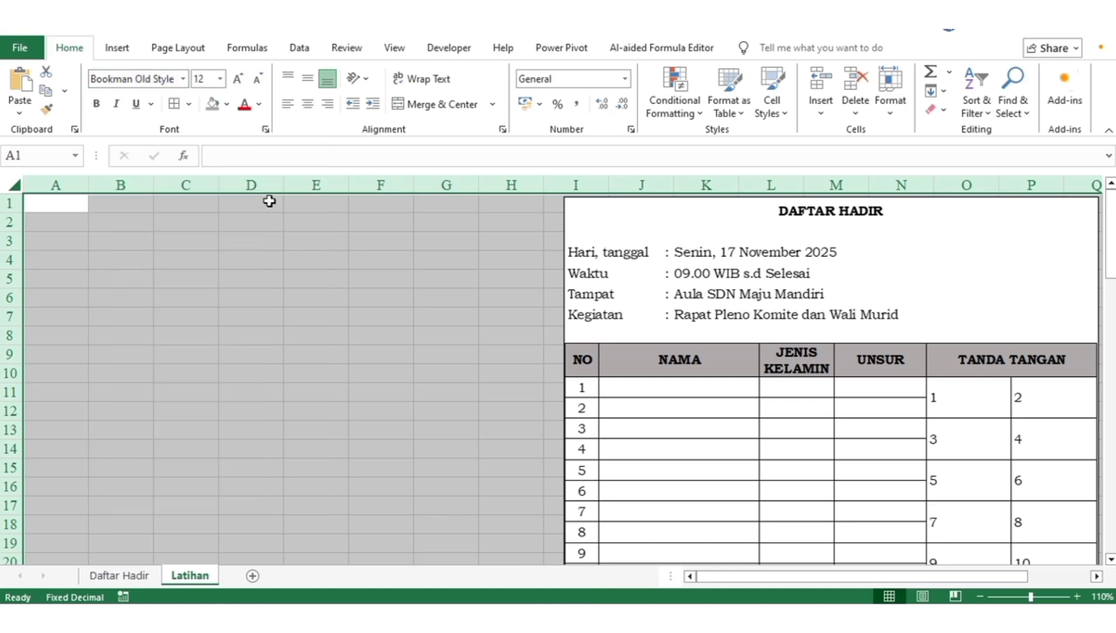
{"action": "left_click", "coordinate": [316, 304]}
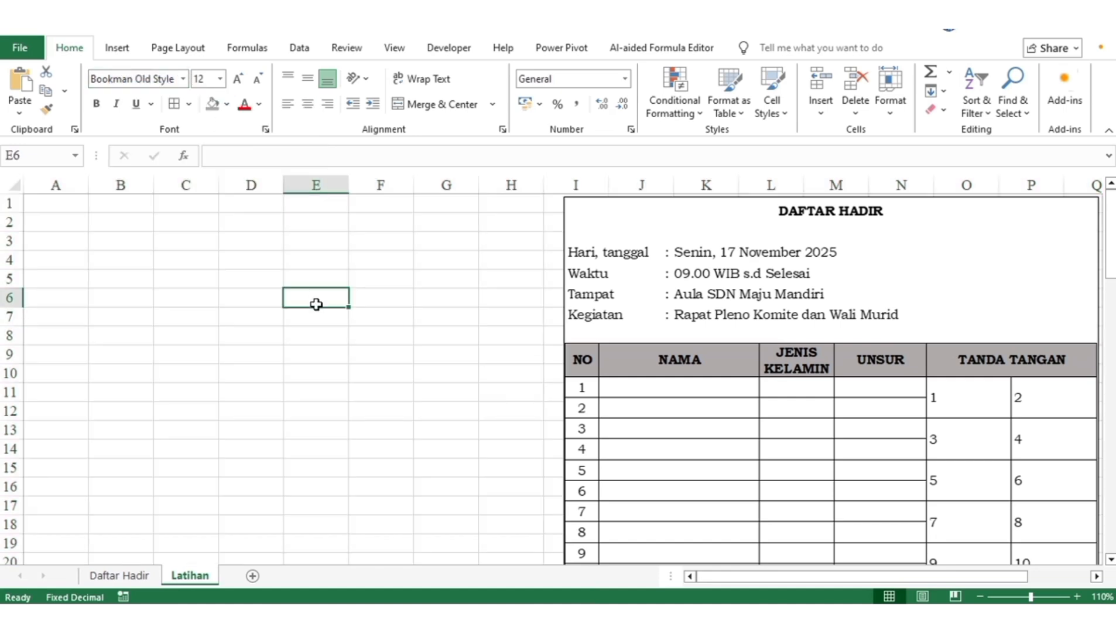
Step: Enter the title DAFTAR HADIR in cell A1 of the Latihan sheet
{"action": "left_click", "coordinate": [65, 207]}
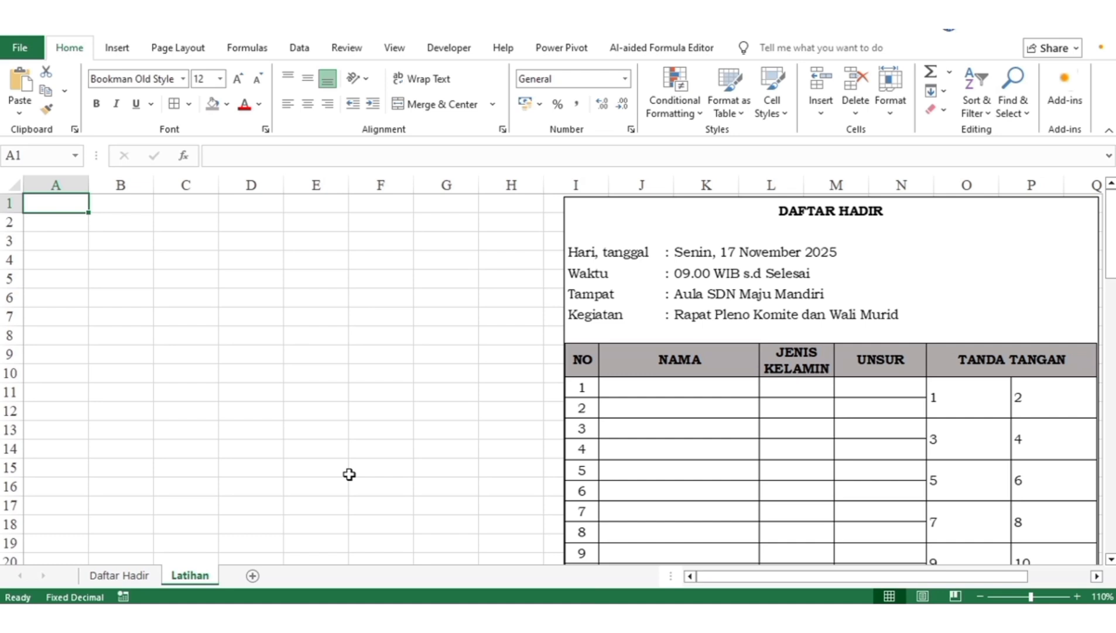
{"action": "type", "text": "DAF"}
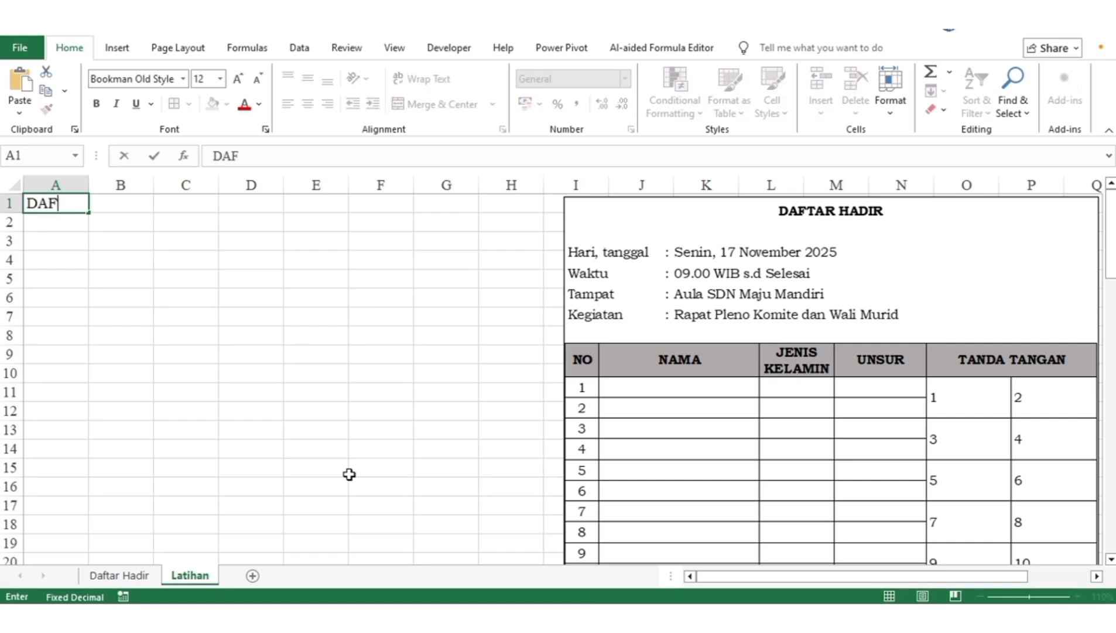
{"action": "type", "text": "TAR HADIR"}
{"action": "key", "text": "Return"}
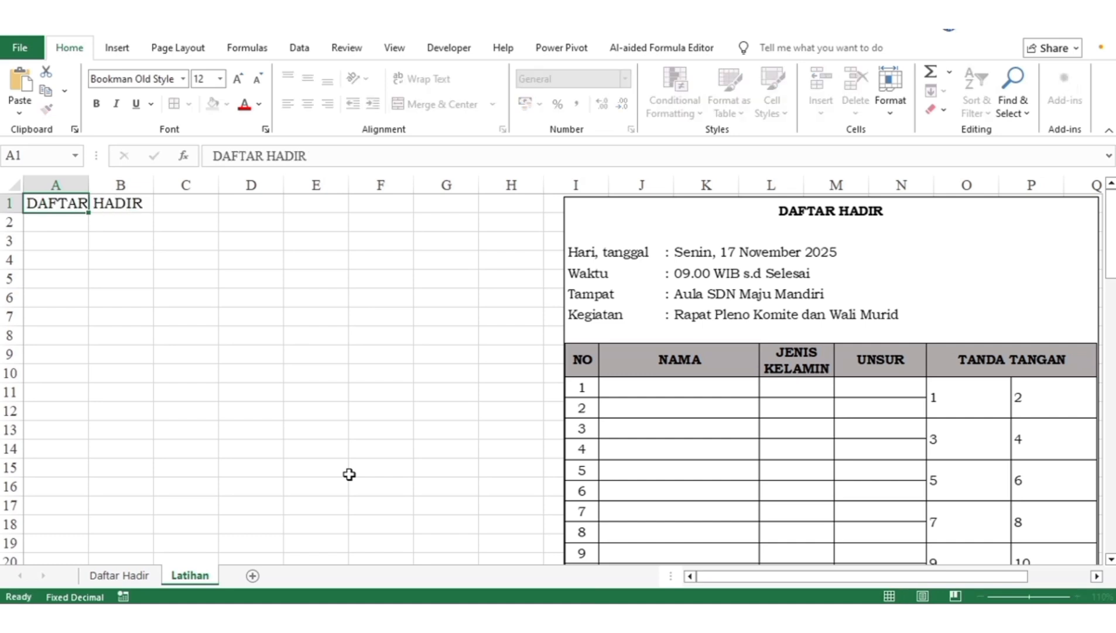
{"action": "key", "text": "Return"}
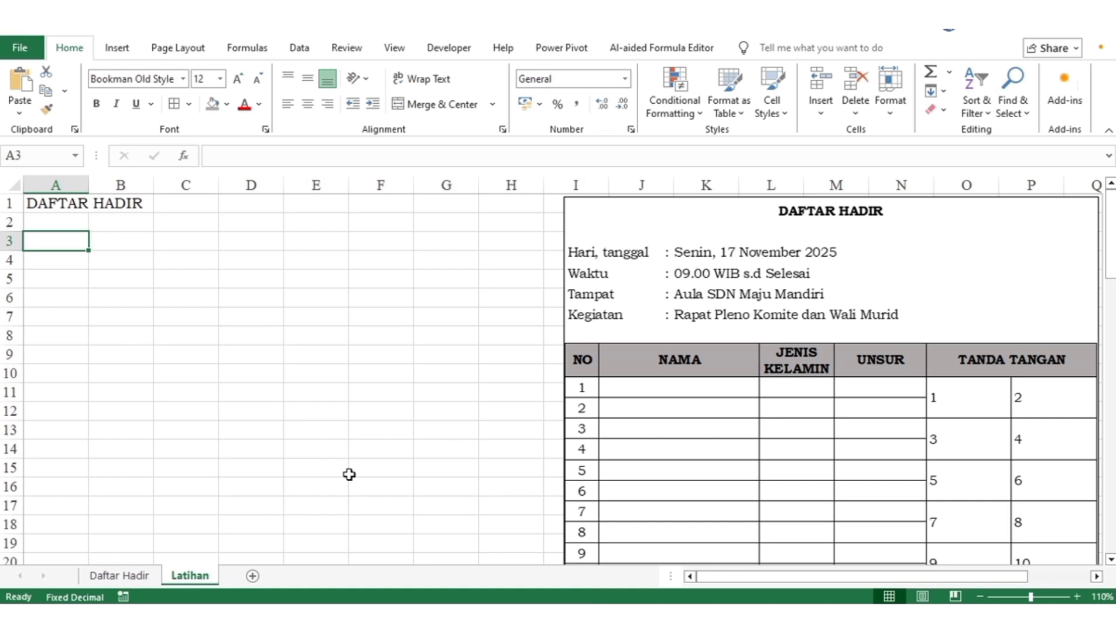
Step: Enter the labels "Hari, tanggal", "Waktu", "Tempat" and "Kegiatan" in cells A3 to A6
{"action": "type", "text": "Har"}
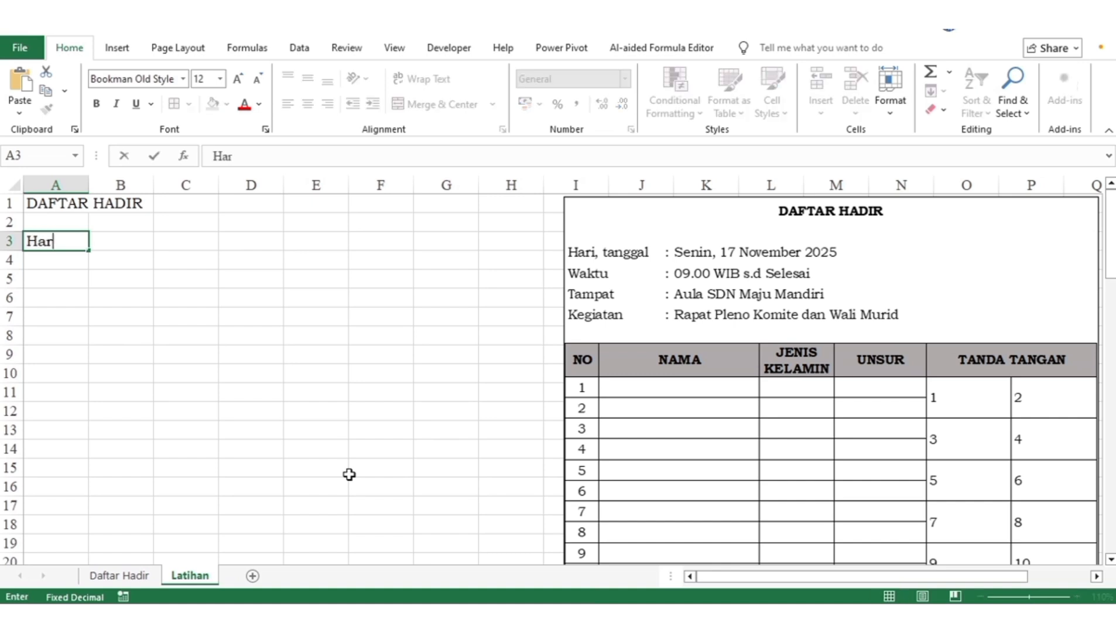
{"action": "type", "text": "i, tanggal"}
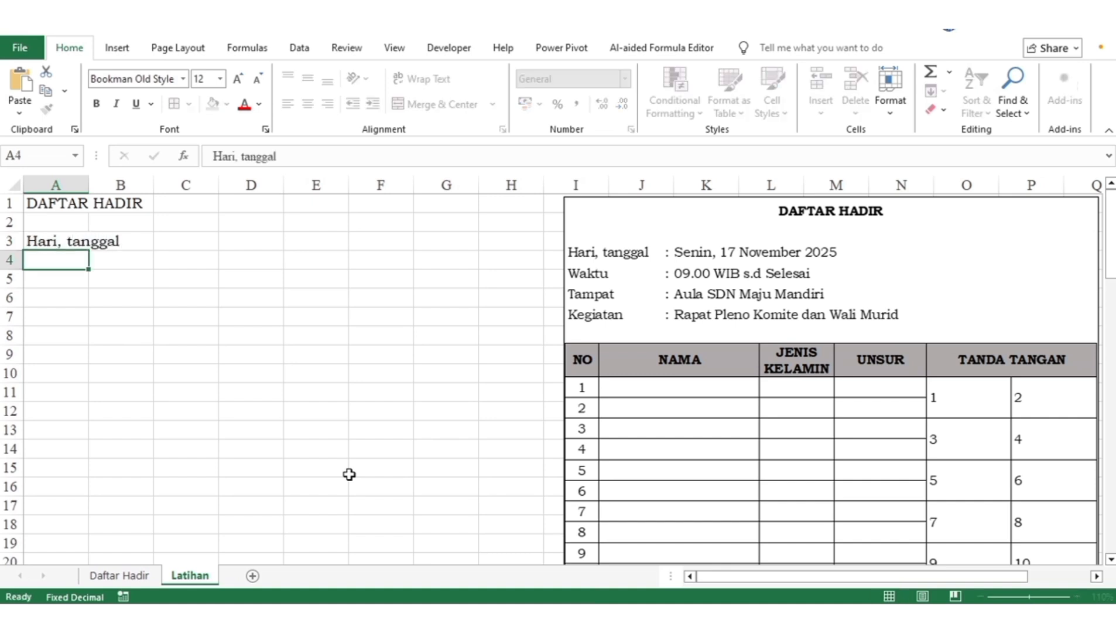
{"action": "key", "text": "Return"}
{"action": "type", "text": "Waktu"}
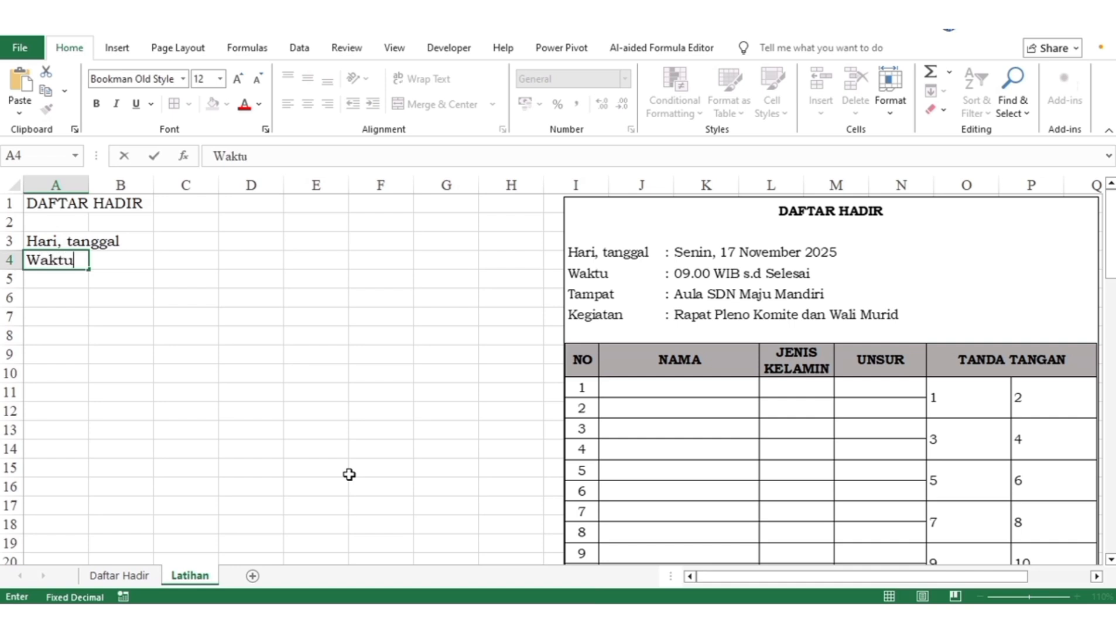
{"action": "key", "text": "Return"}
{"action": "type", "text": "Tempat"}
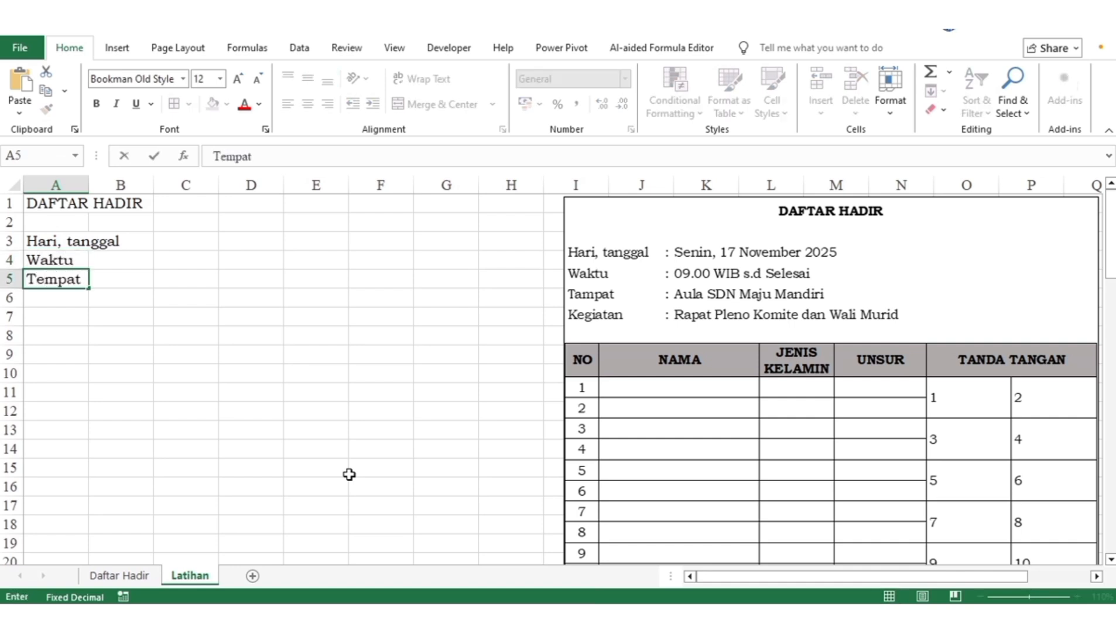
{"action": "key", "text": "Return"}
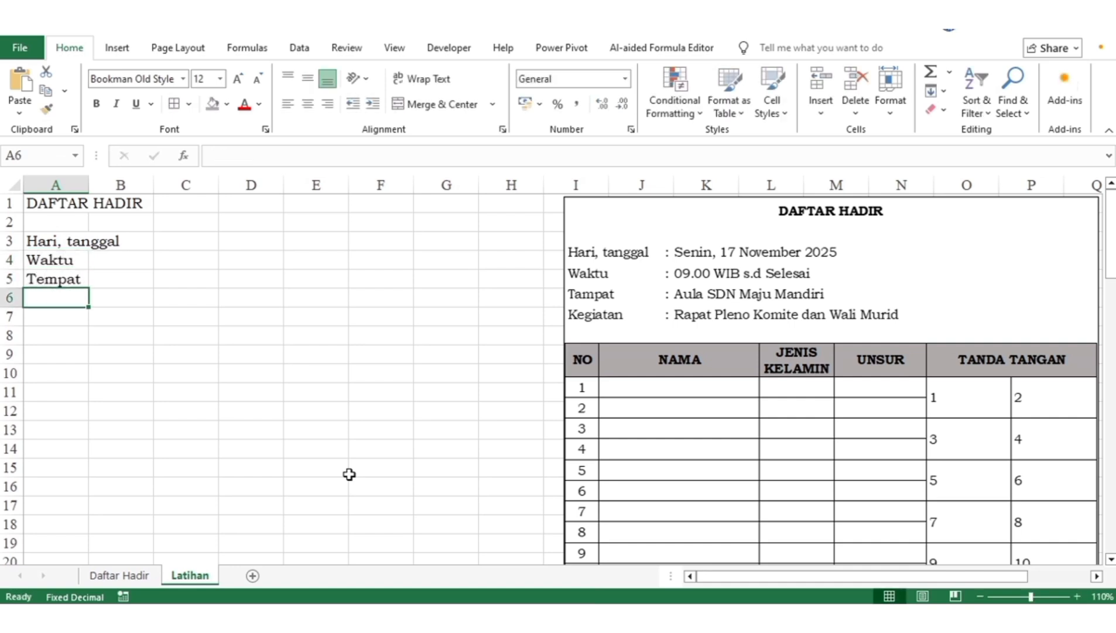
{"action": "type", "text": "Kegiatan"}
{"action": "key", "text": "Return"}
{"action": "key", "text": "Return"}
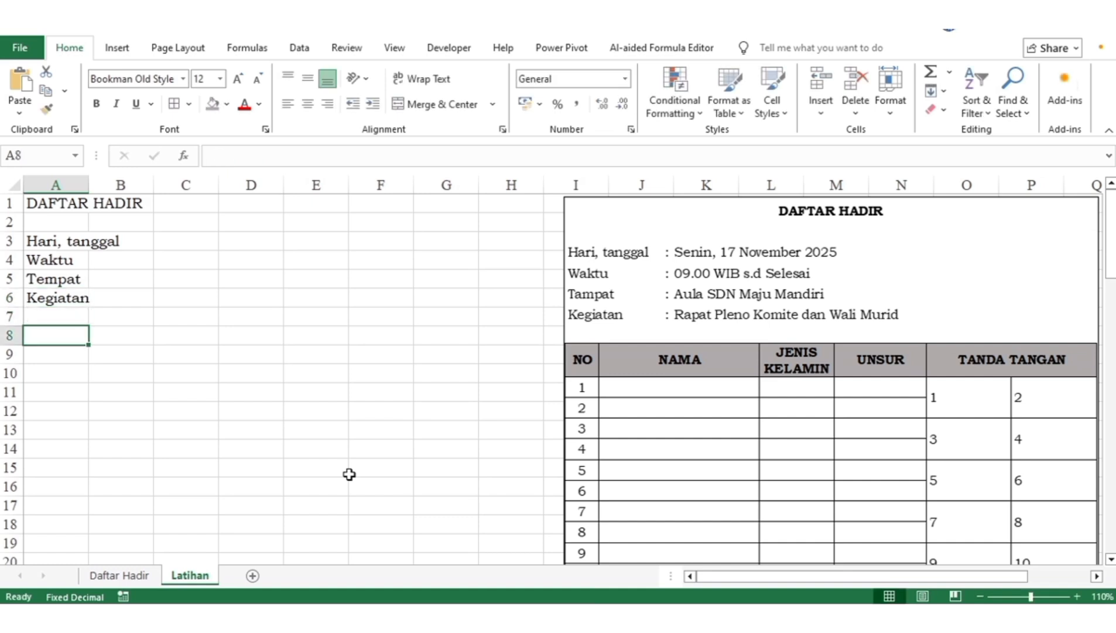
Step: Enter the table headers NO in A8 and NAMA in B8, leaving C8 empty
{"action": "type", "text": "NO"}
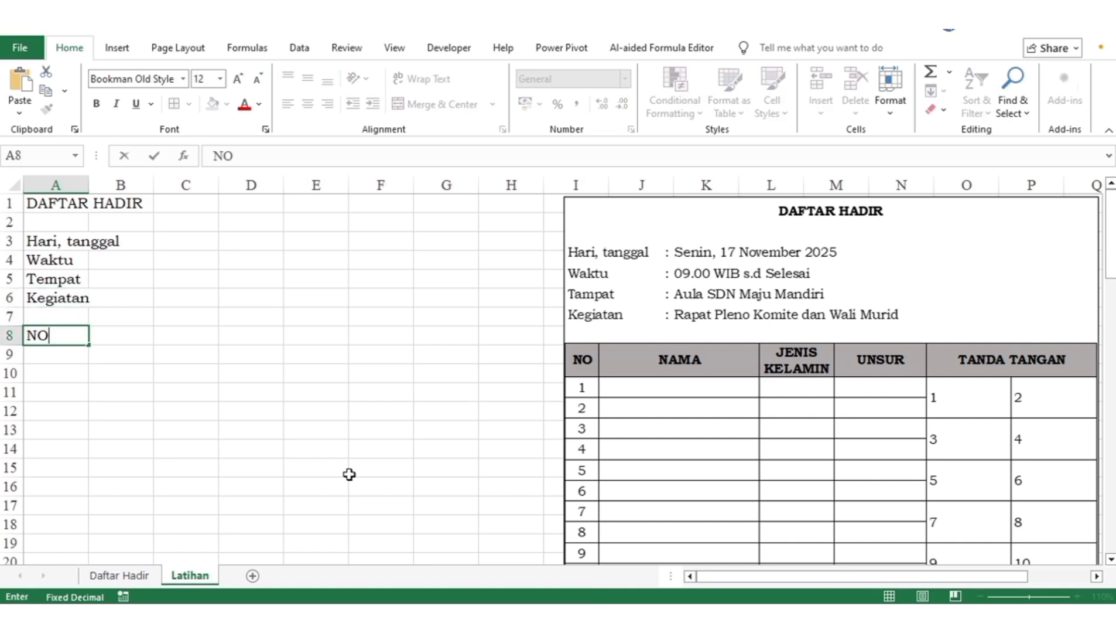
{"action": "key", "text": "Tab"}
{"action": "type", "text": "NAMA"}
{"action": "key", "text": "Tab"}
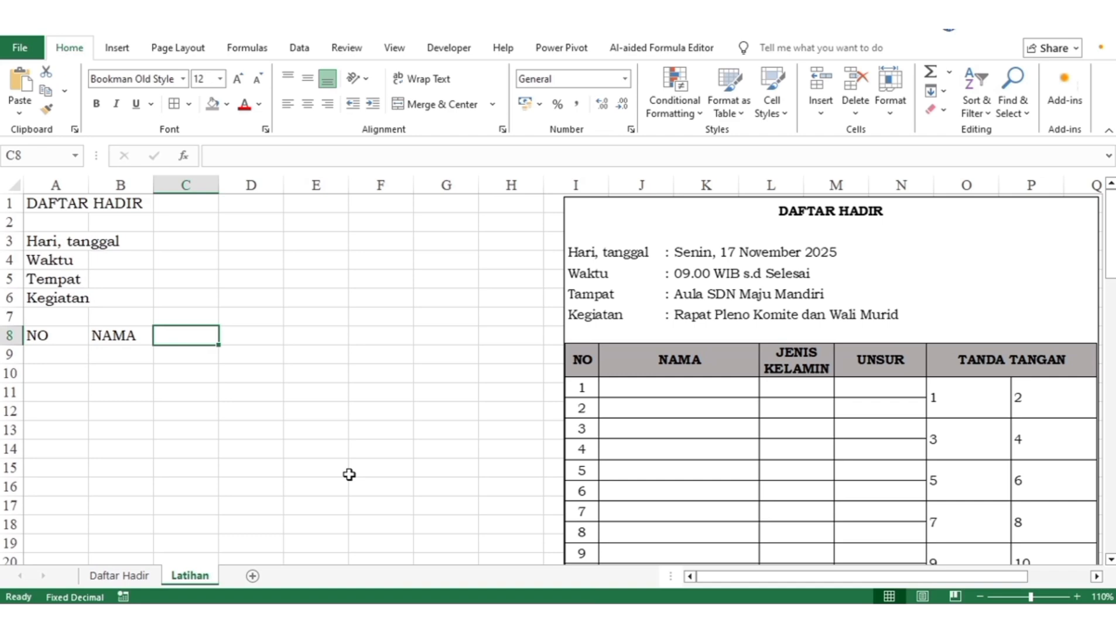
{"action": "key", "text": "Tab"}
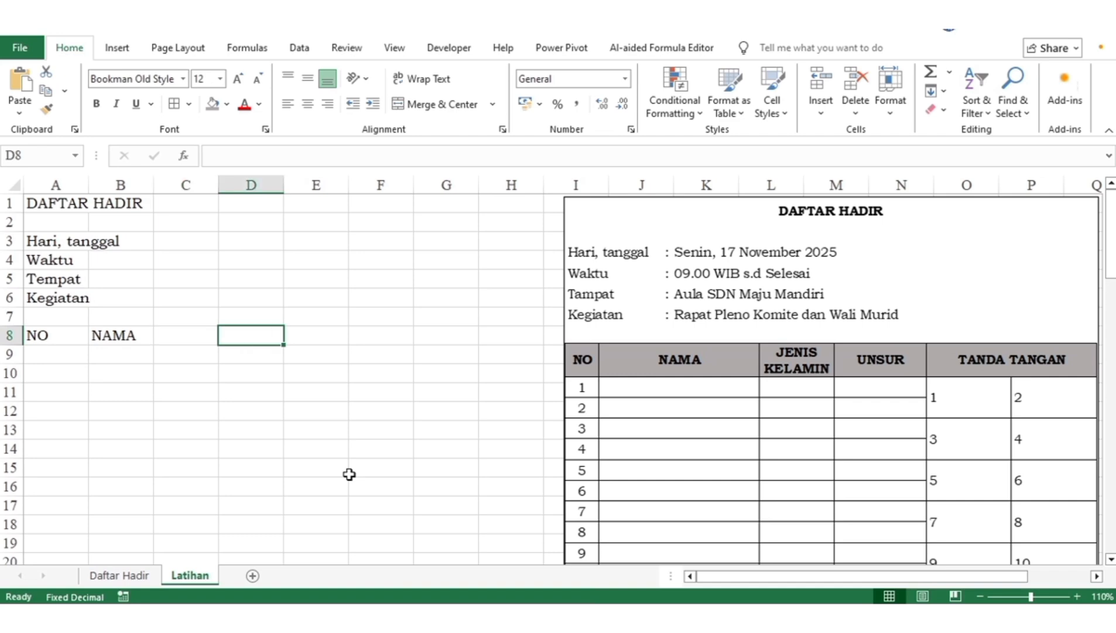
Step: Enter the header JENIS KELAMIN in D8, with a line break between the two words
{"action": "type", "text": "JENIS"}
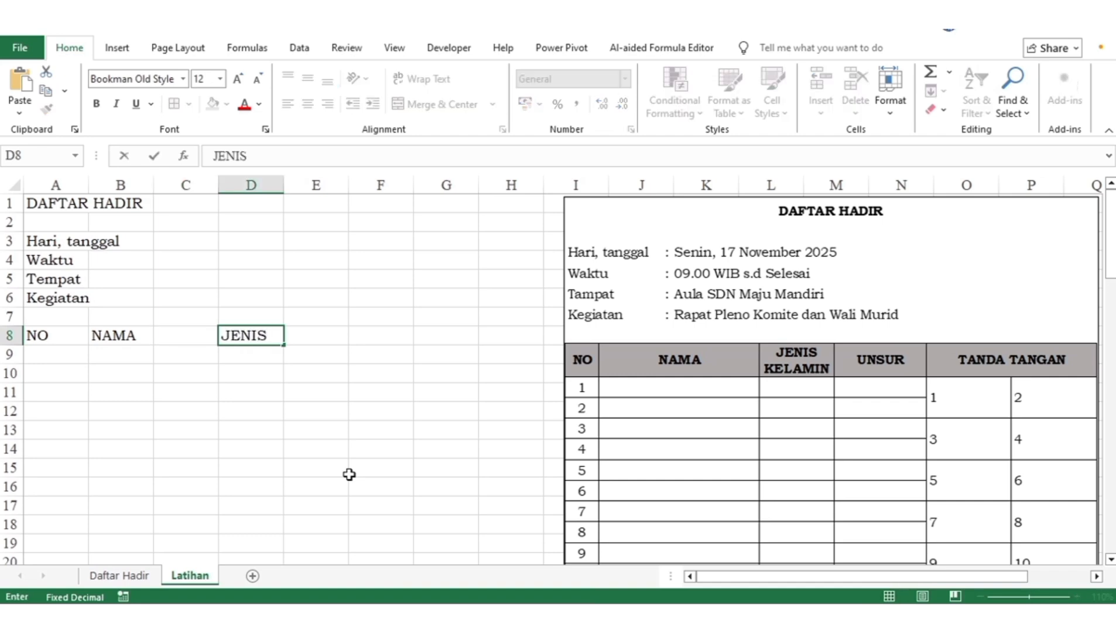
{"action": "key", "text": "alt+Return"}
{"action": "type", "text": "KELAMIN"}
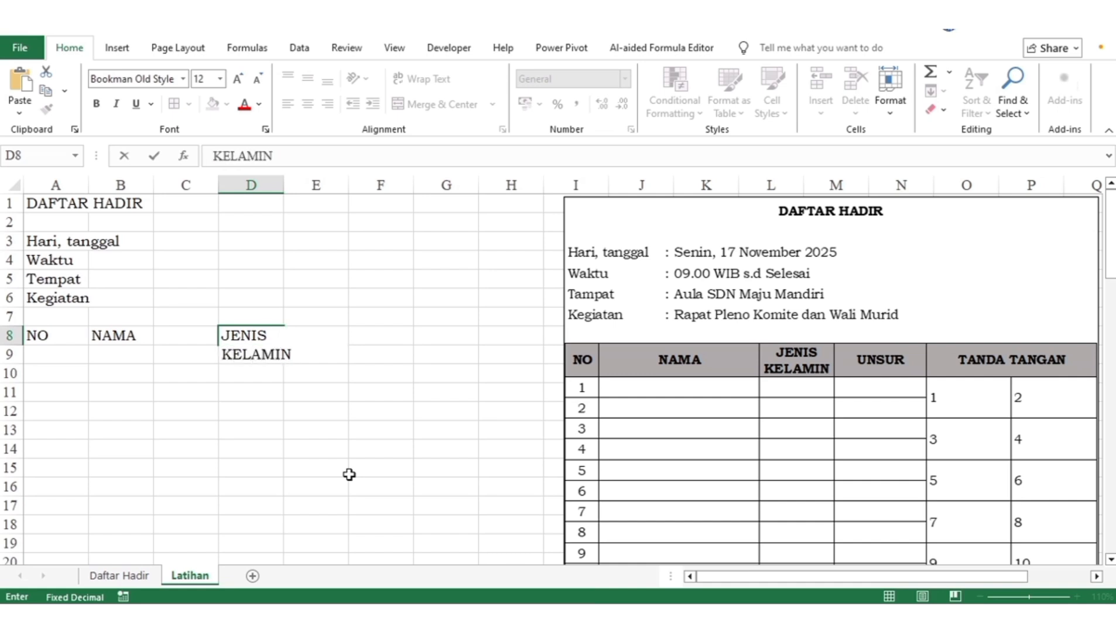
{"action": "key", "text": "Tab"}
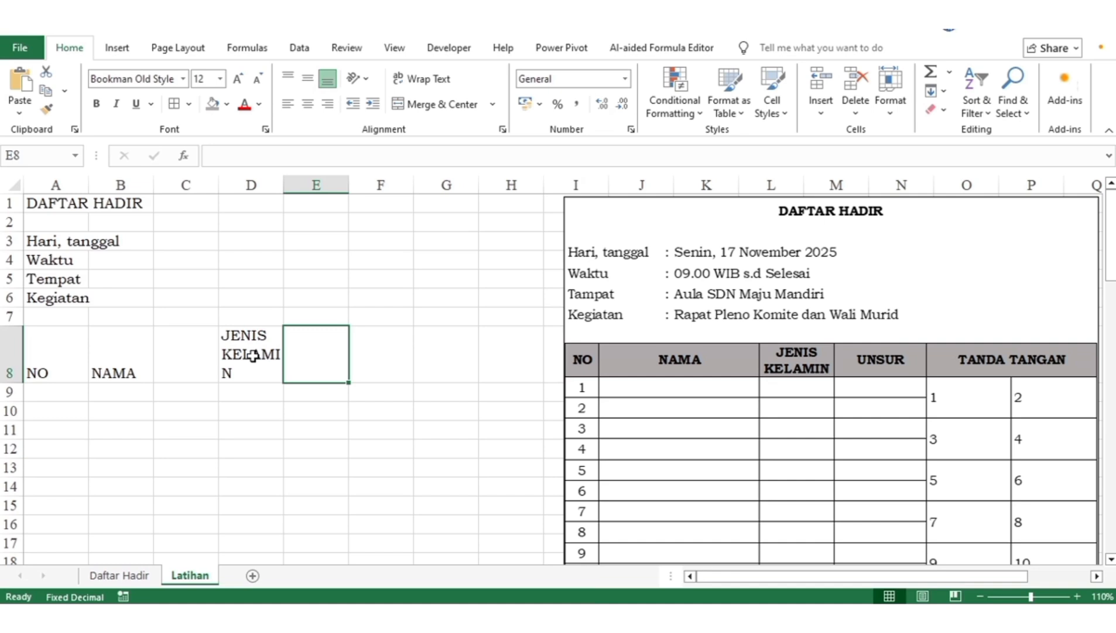
{"action": "left_click", "coordinate": [253, 355]}
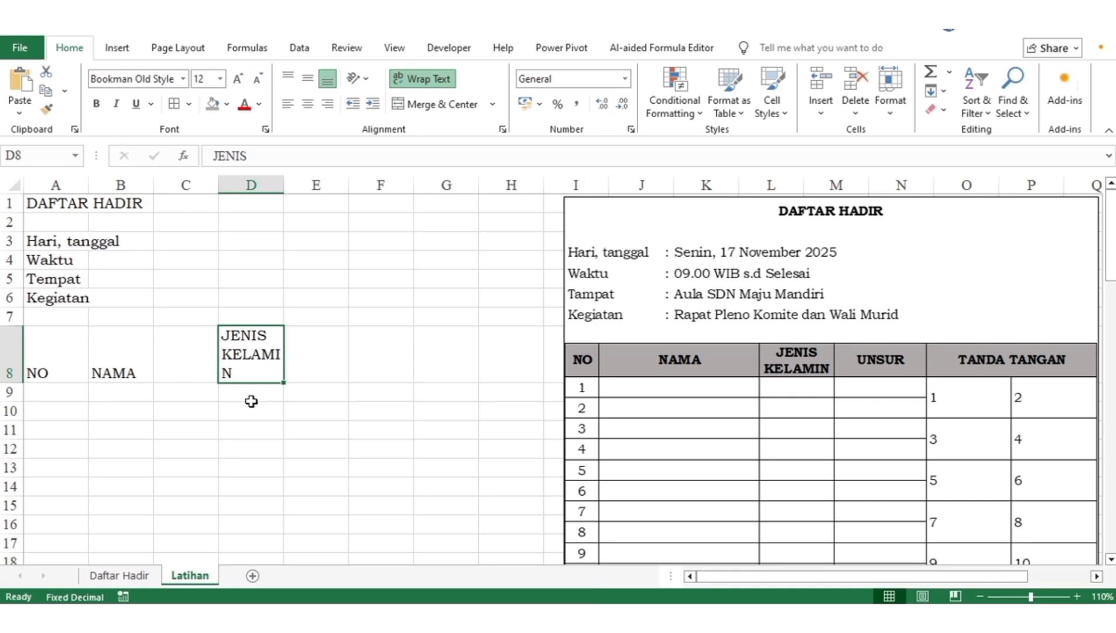
{"action": "left_click", "coordinate": [321, 364]}
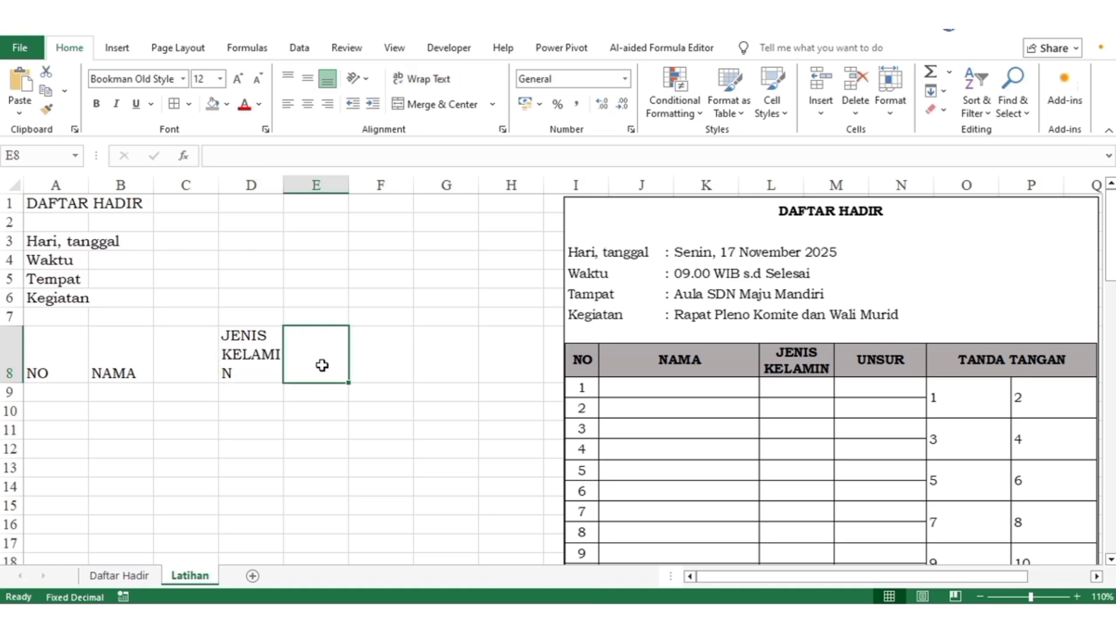
Step: Enter the headers UNSUR in E8 and TANDA TANGAN in F8
{"action": "type", "text": "UNSUR"}
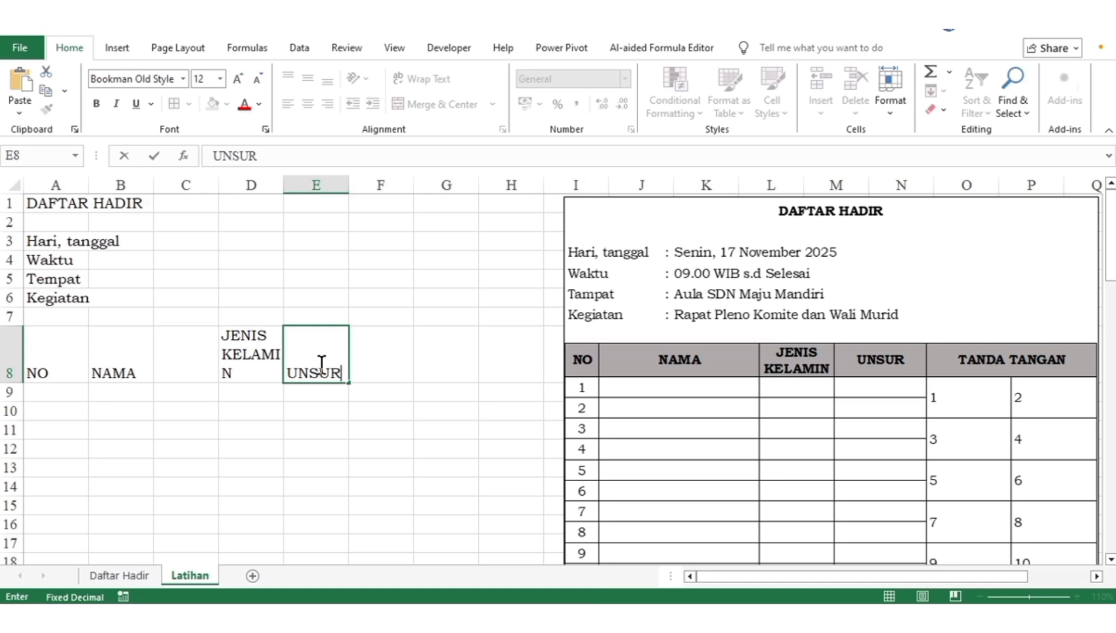
{"action": "key", "text": "Tab"}
{"action": "type", "text": "TAND"}
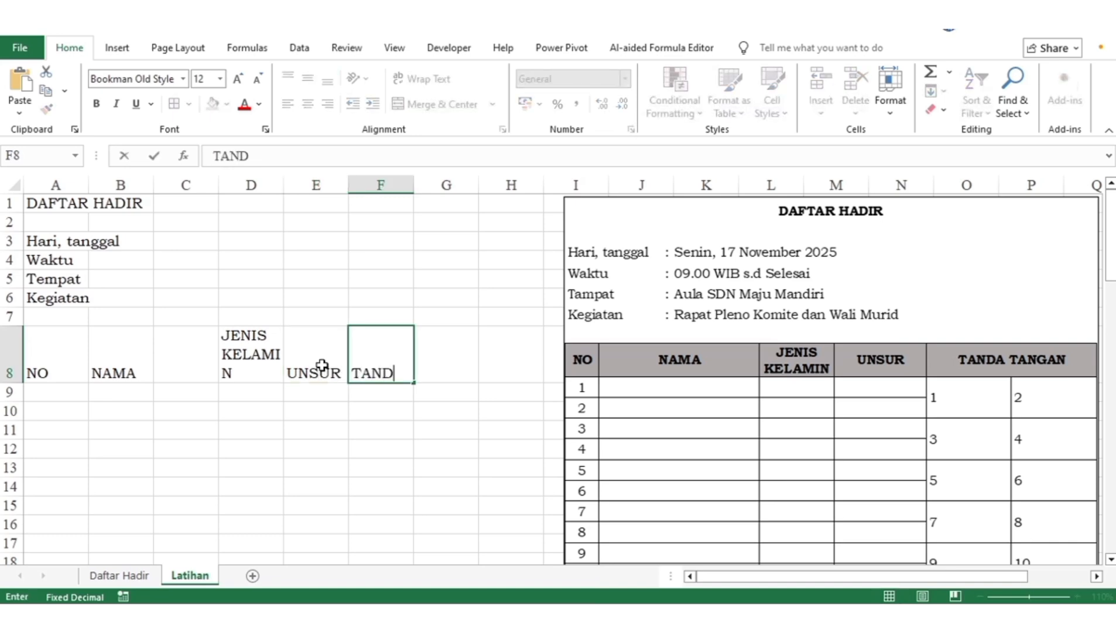
{"action": "type", "text": "A TANGAN"}
{"action": "key", "text": "Return"}
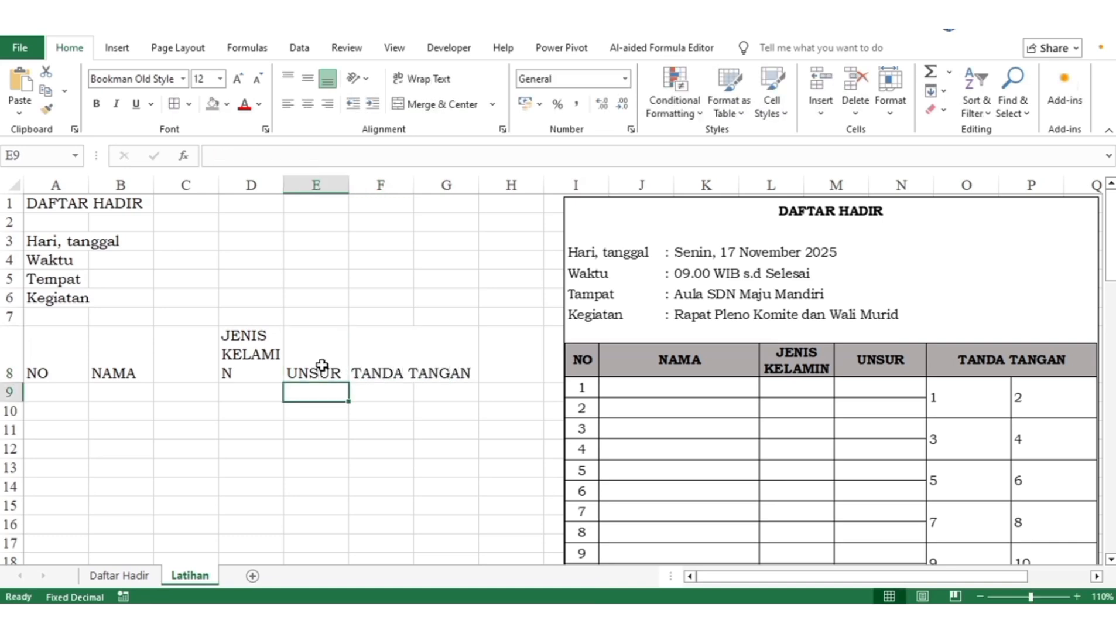
Step: Make the header cells A8:G8 bold, then narrow column A and widen column D to fit their headers
{"action": "left_click_drag", "start_coordinate": [74, 359], "coordinate": [449, 362]}
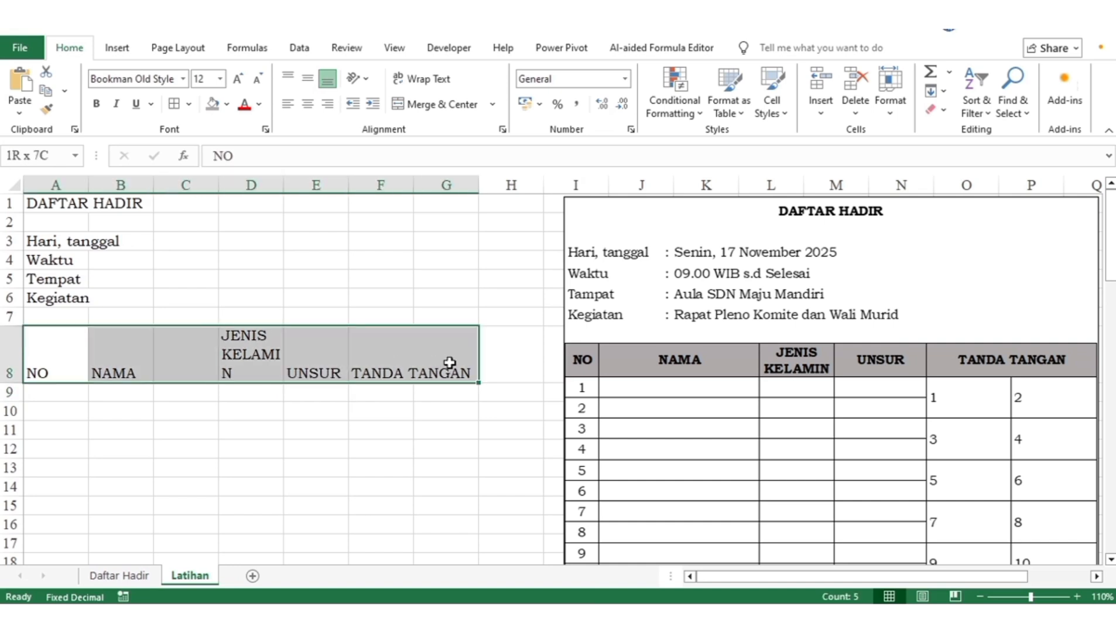
{"action": "left_click", "coordinate": [96, 104]}
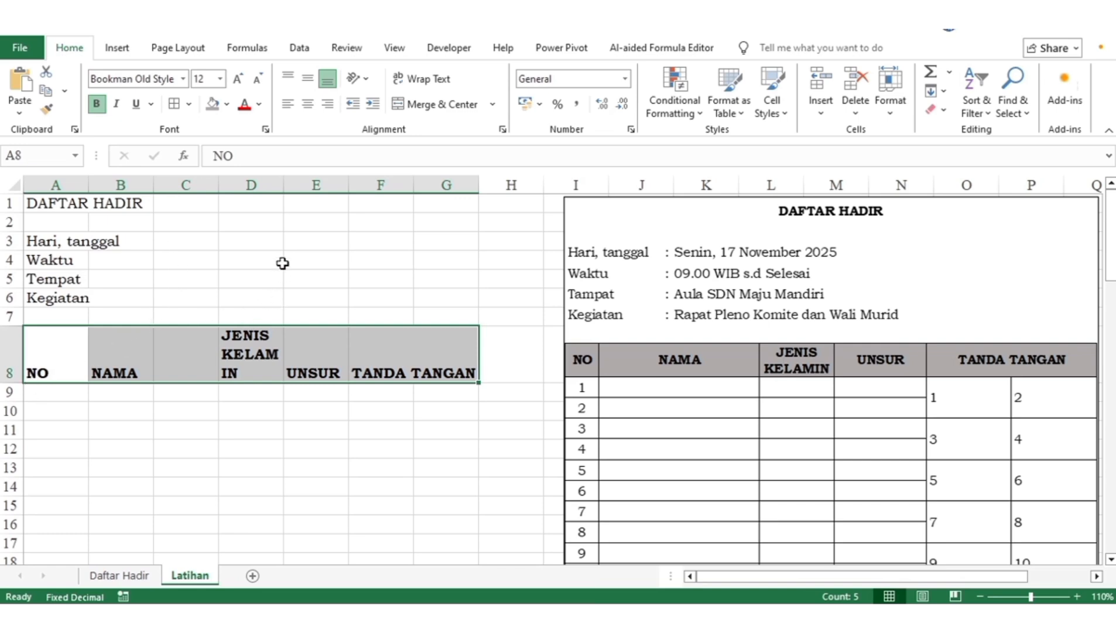
{"action": "left_click_drag", "start_coordinate": [88, 184], "coordinate": [60, 186]}
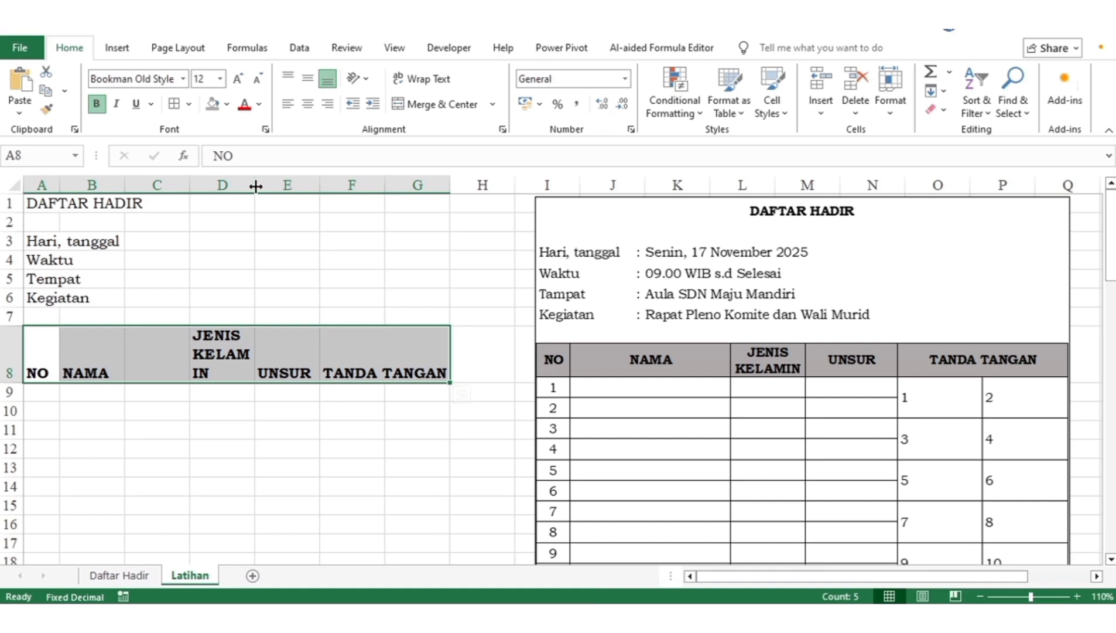
{"action": "left_click_drag", "start_coordinate": [255, 186], "coordinate": [277, 186]}
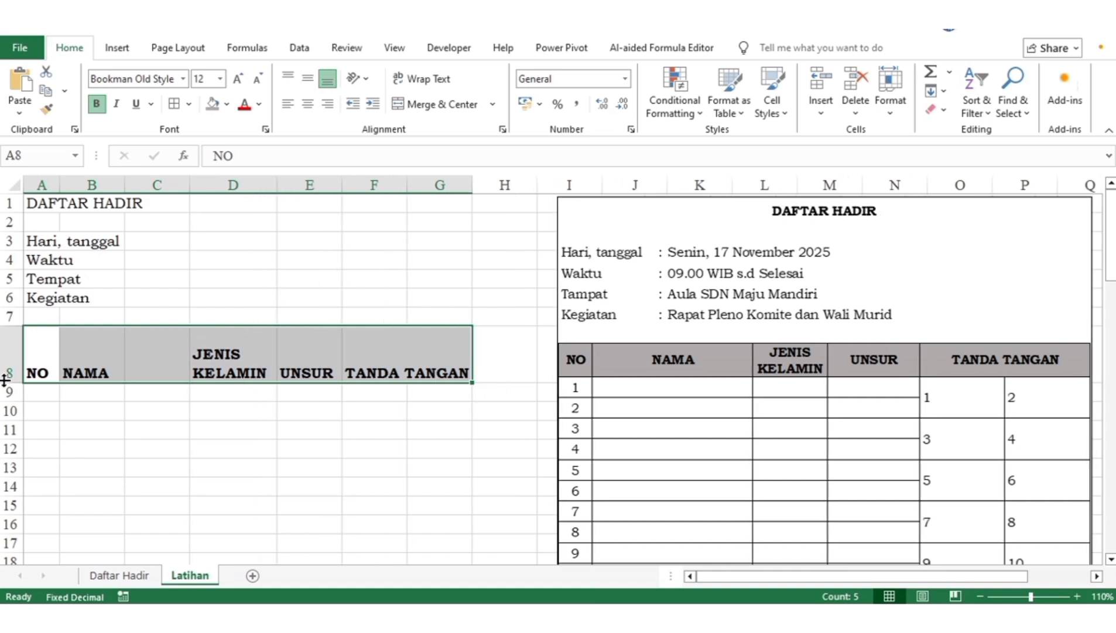
Step: Center the headers in A8:G8 horizontally and vertically, and merge B8:C8 for the NAMA header
{"action": "left_click", "coordinate": [307, 104]}
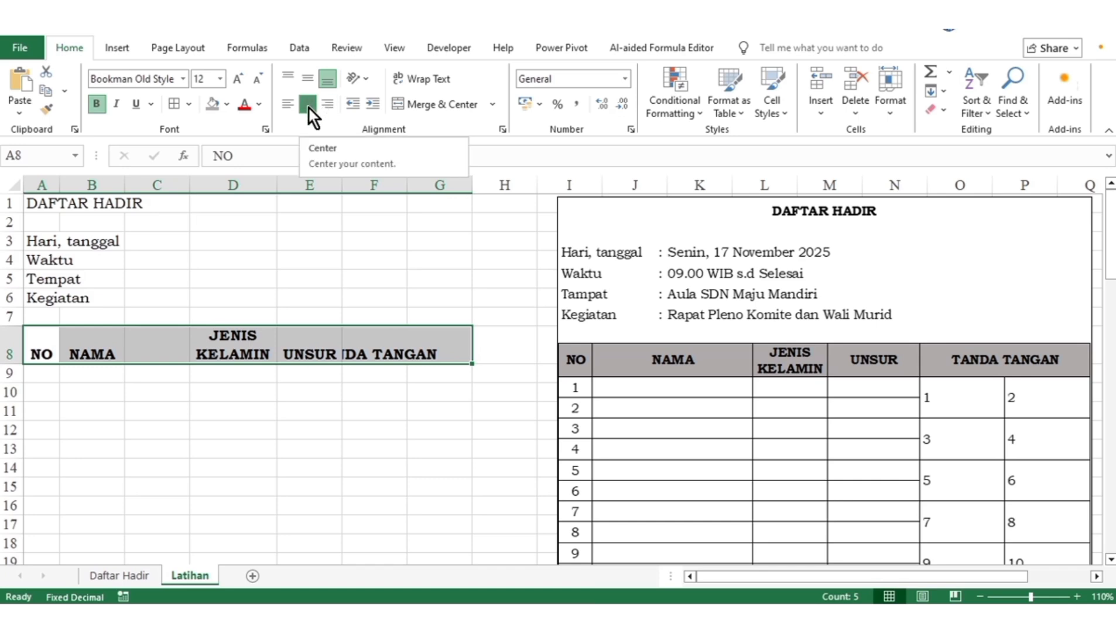
{"action": "left_click", "coordinate": [308, 79]}
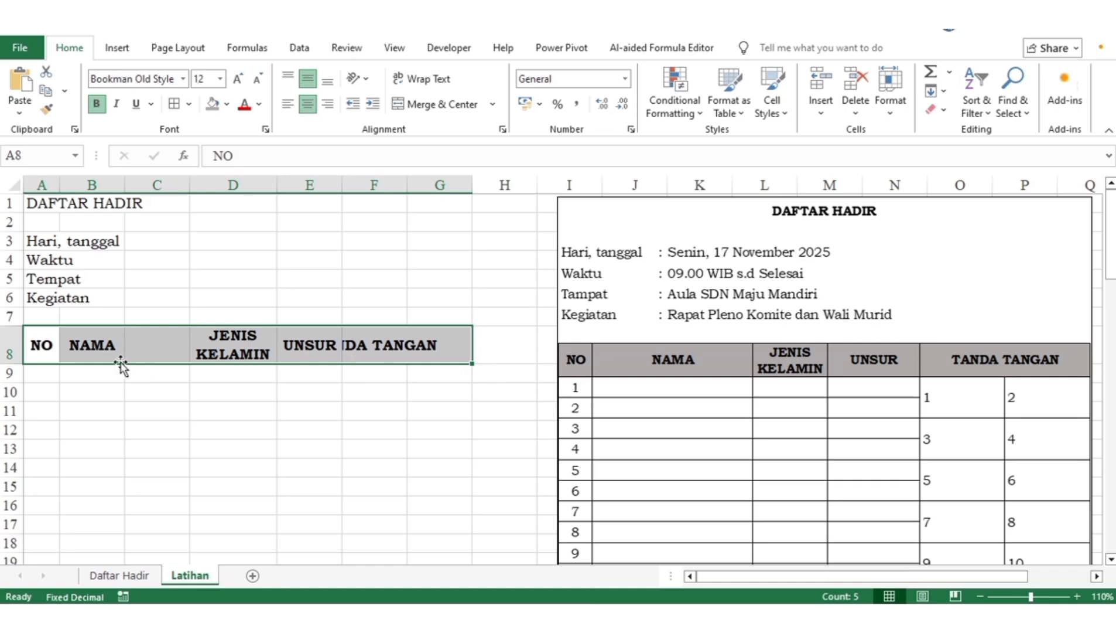
{"action": "left_click_drag", "start_coordinate": [95, 350], "coordinate": [144, 342]}
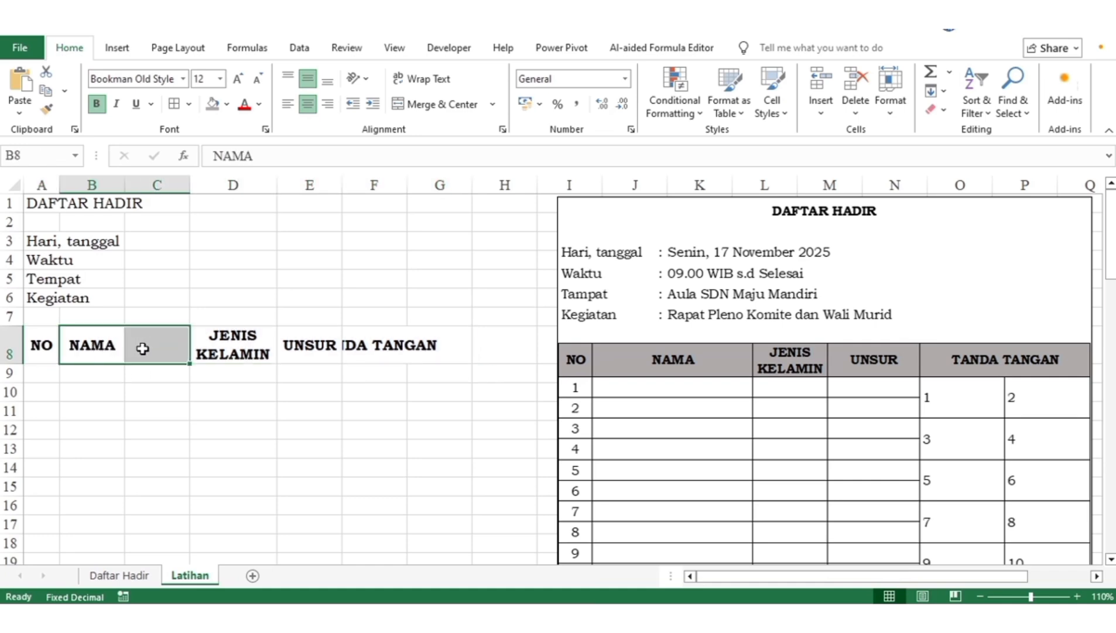
{"action": "left_click", "coordinate": [437, 104]}
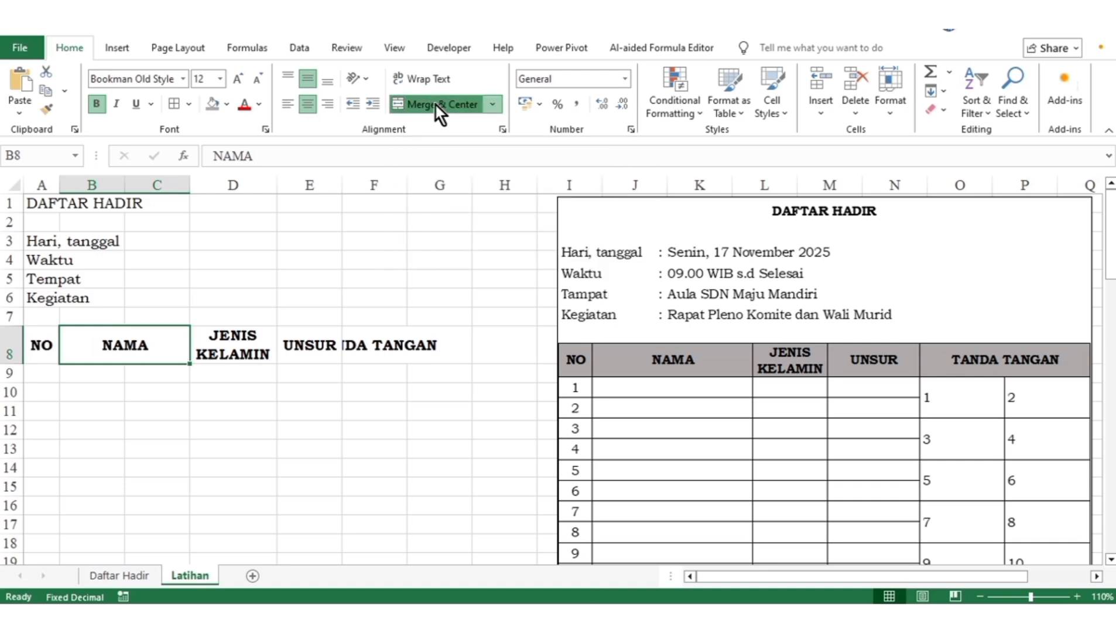
Step: Copy the NAMA header's merged format to TANDA TANGAN with Format Painter so it spans F8:G8
{"action": "left_click", "coordinate": [44, 110]}
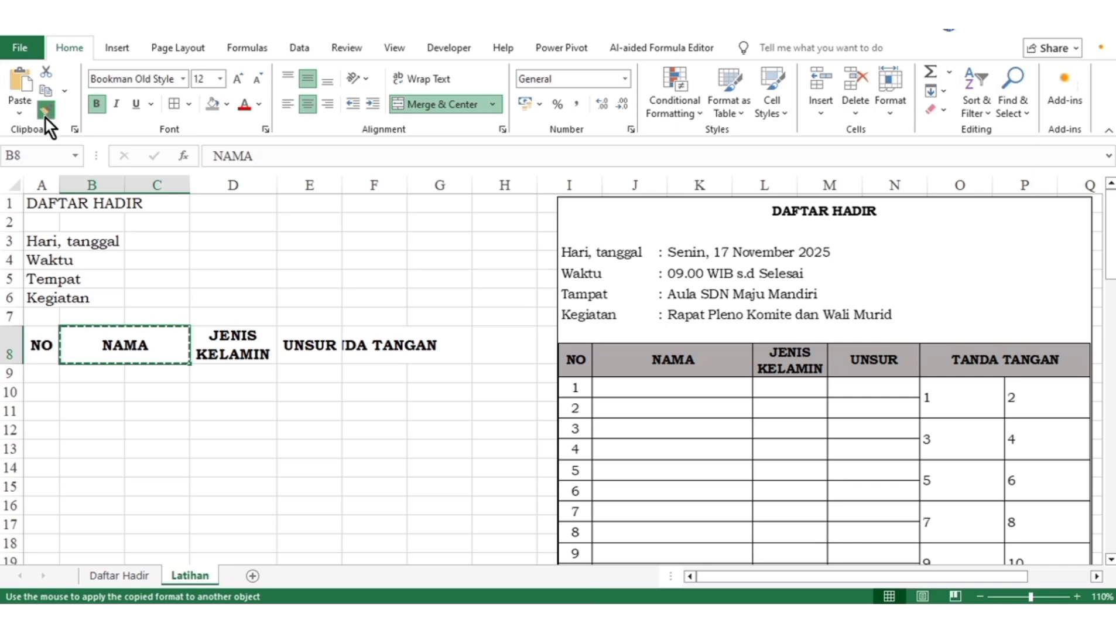
{"action": "left_click", "coordinate": [377, 345]}
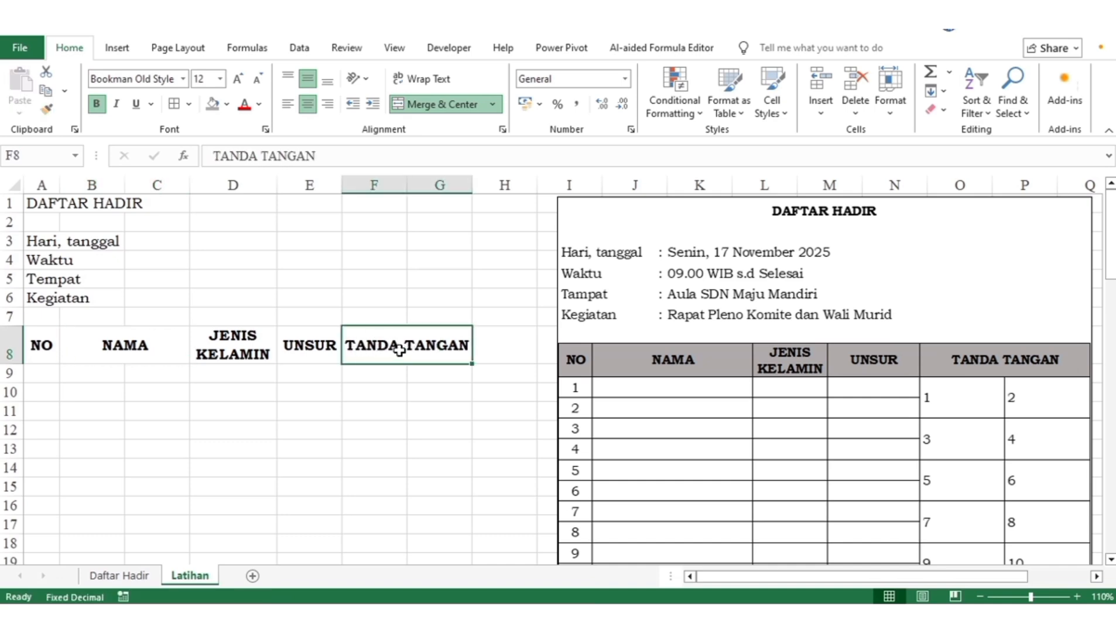
{"action": "left_click", "coordinate": [124, 350]}
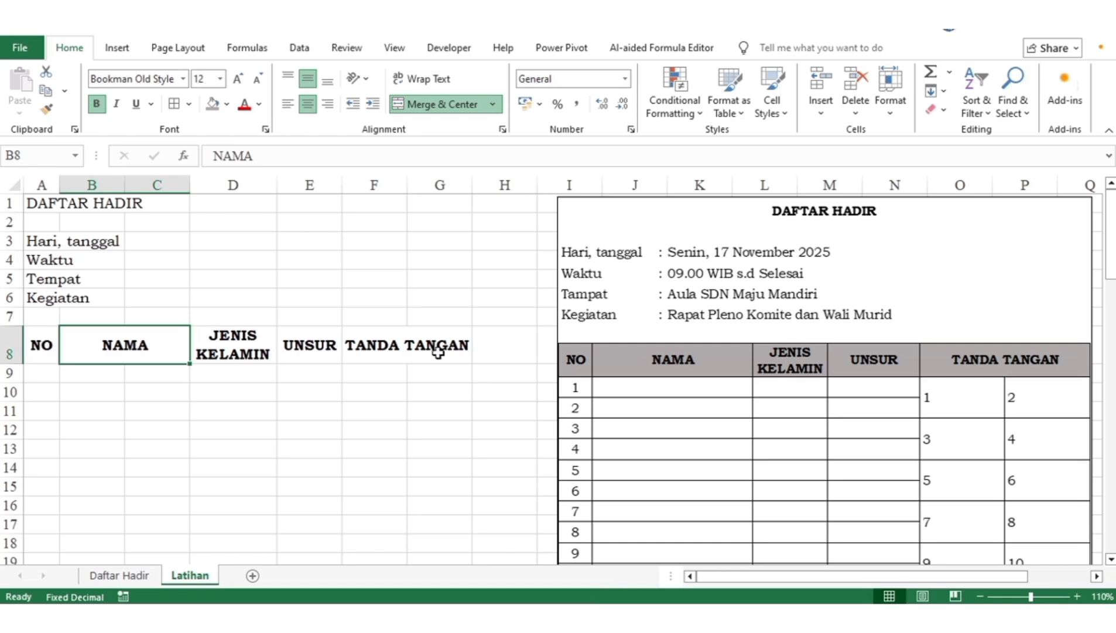
{"action": "left_click", "coordinate": [420, 342]}
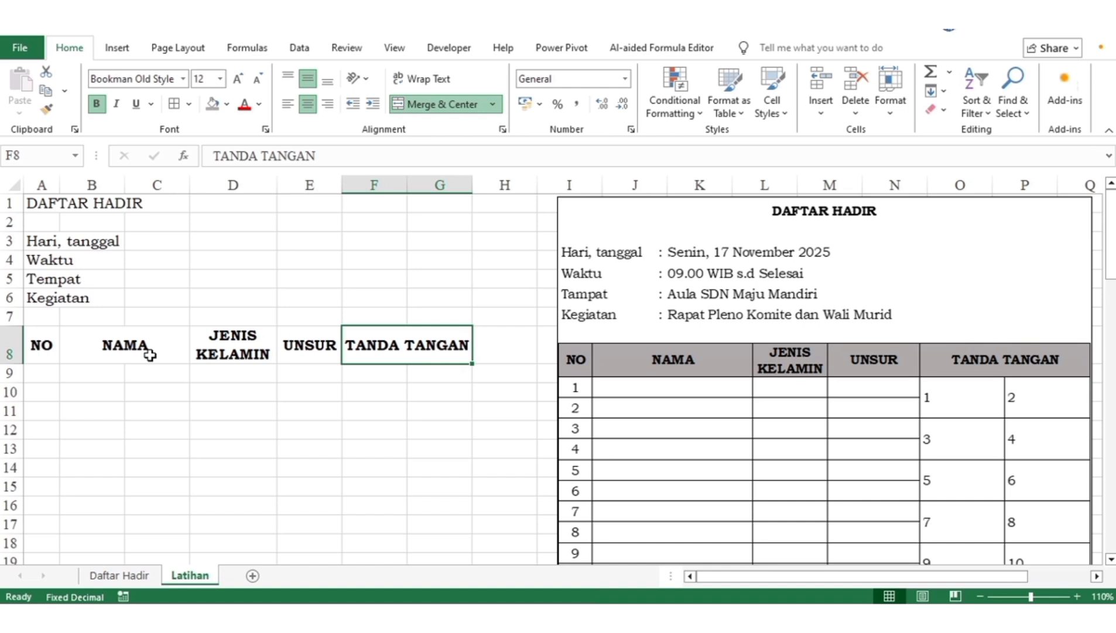
Step: Apply the gray fill and All Borders to the header row A8:G8
{"action": "left_click_drag", "start_coordinate": [48, 352], "coordinate": [436, 356]}
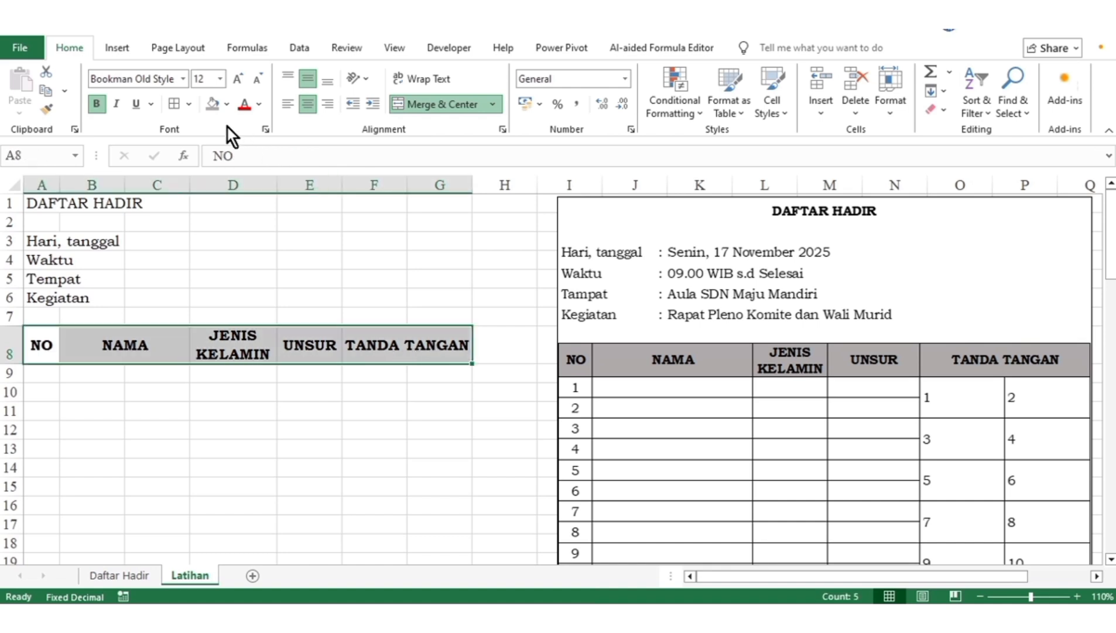
{"action": "left_click", "coordinate": [212, 110]}
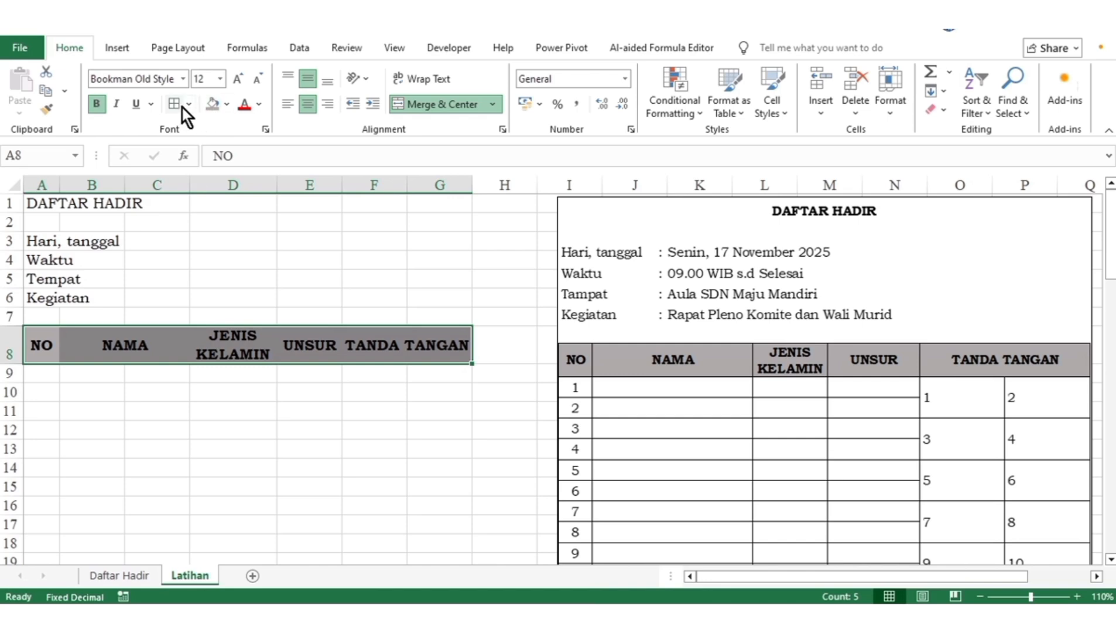
{"action": "left_click", "coordinate": [188, 107]}
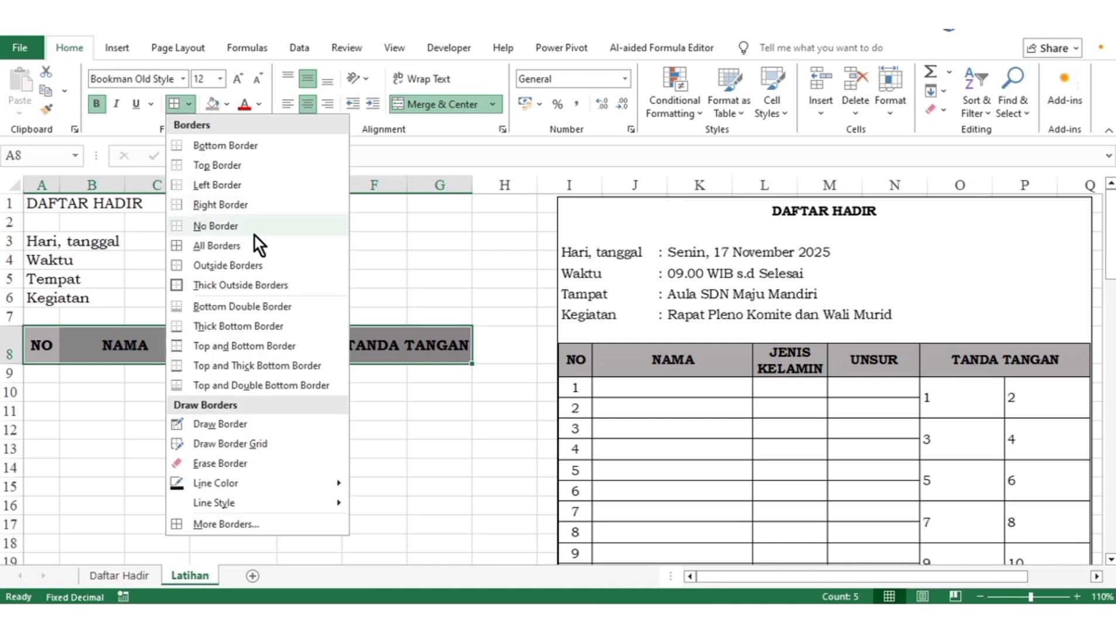
{"action": "left_click", "coordinate": [228, 247]}
{"action": "left_click", "coordinate": [221, 502]}
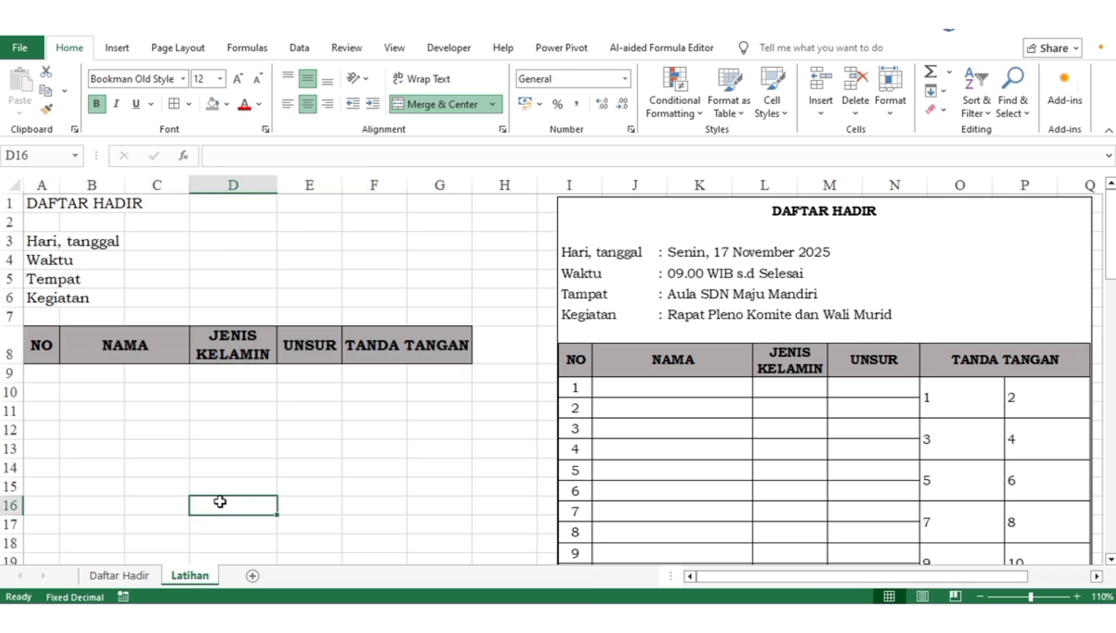
Step: Enter the numbers 1 and 2 in cells A9 and A10 under the NO header
{"action": "double_click", "coordinate": [41, 373]}
{"action": "type", "text": "1"}
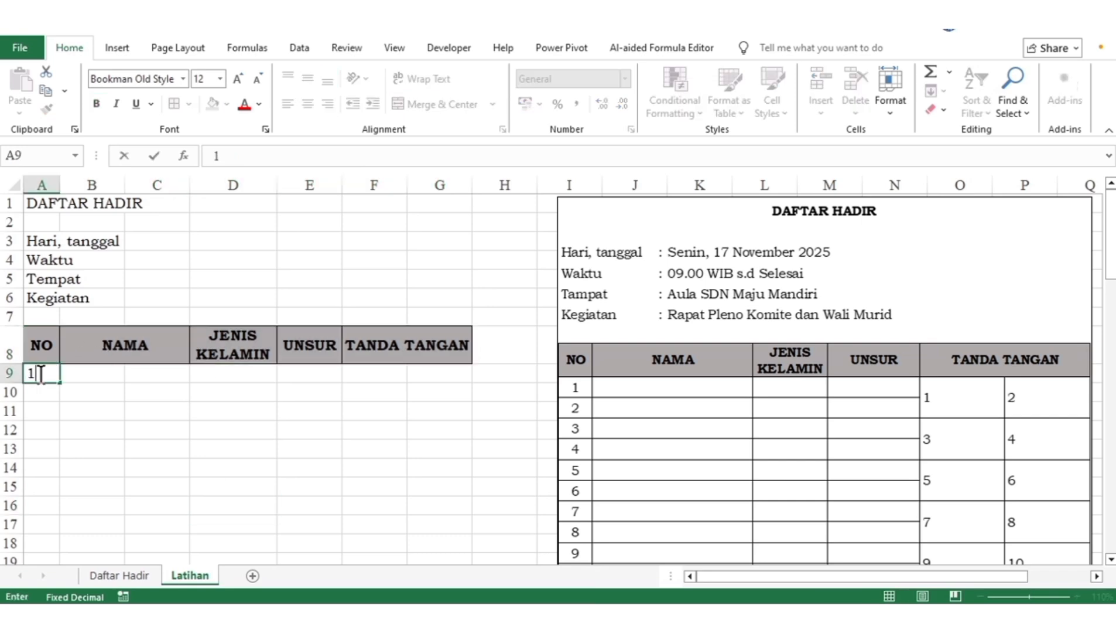
{"action": "key", "text": "Return"}
{"action": "type", "text": "2"}
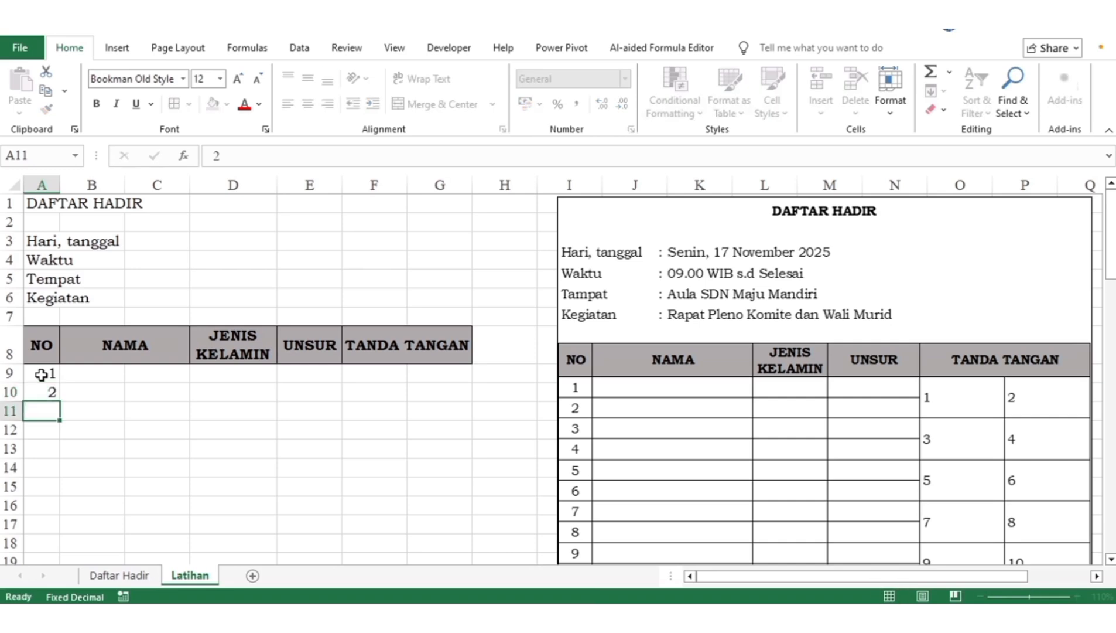
{"action": "key", "text": "Return"}
Step: Fill the number series from A9:A10 down to 50 in A58 and center it horizontally and vertically
{"action": "left_click_drag", "start_coordinate": [41, 374], "coordinate": [45, 393]}
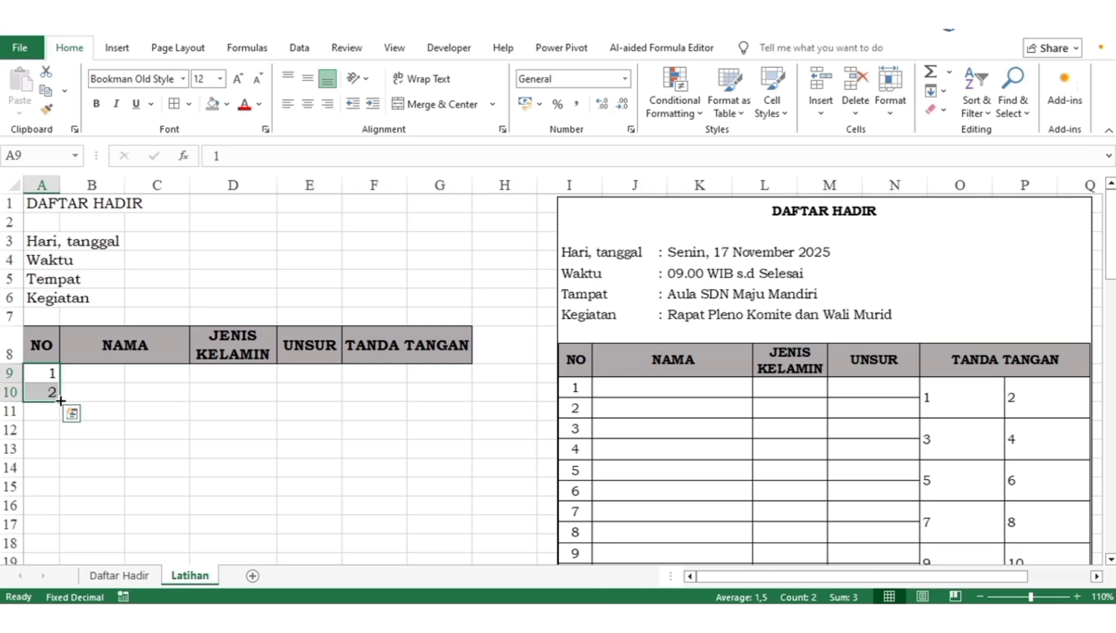
{"action": "left_click_drag", "start_coordinate": [61, 400], "coordinate": [57, 547]}
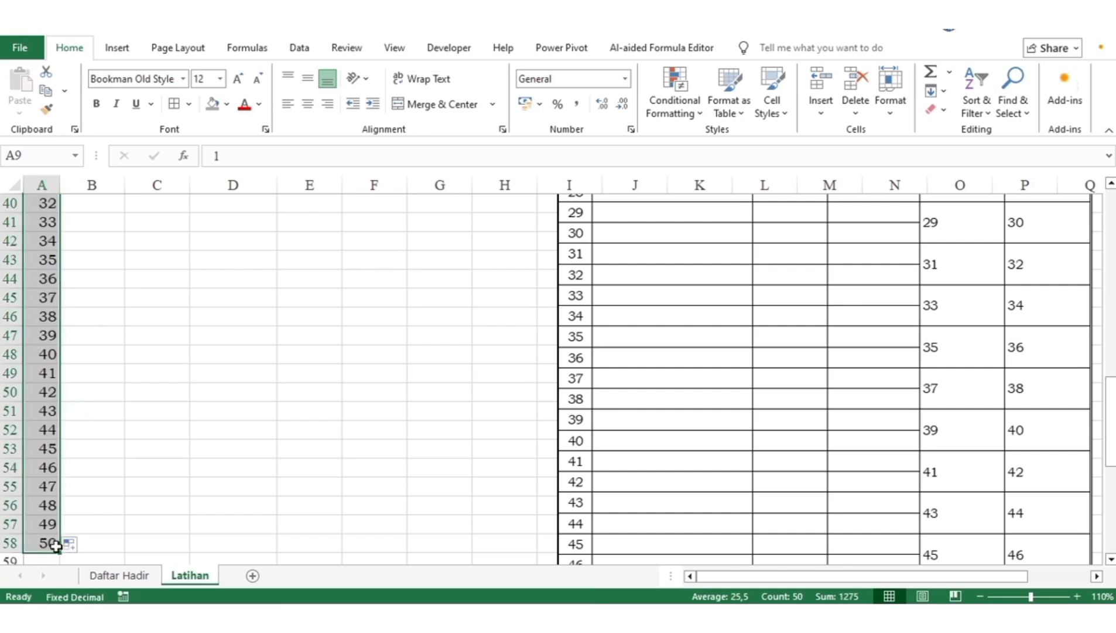
{"action": "left_click", "coordinate": [312, 106]}
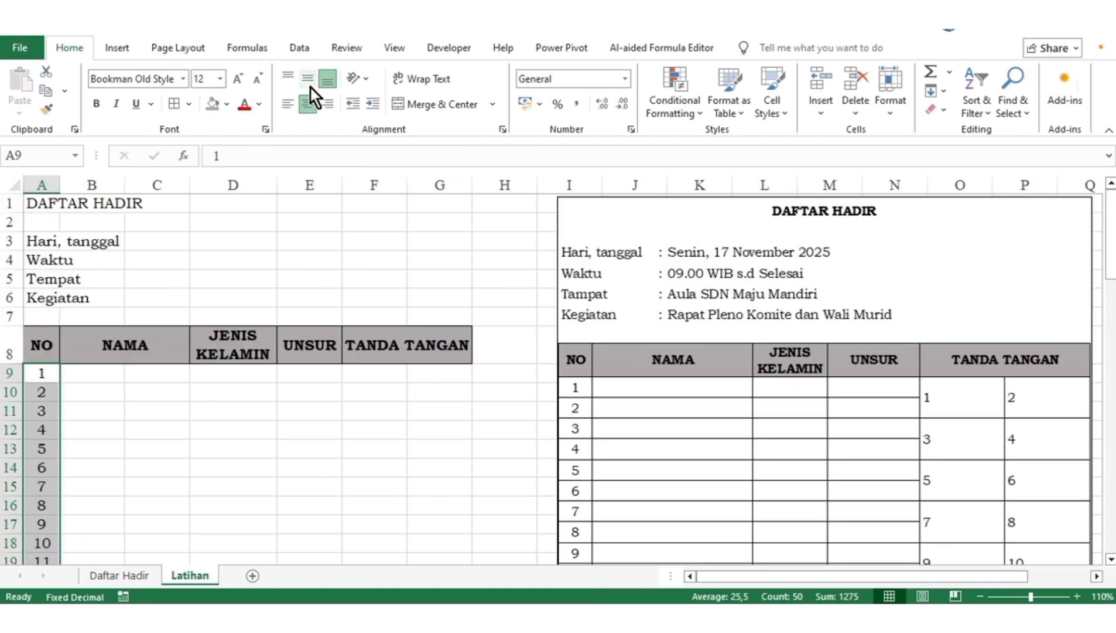
{"action": "left_click", "coordinate": [309, 80]}
{"action": "left_click", "coordinate": [237, 407]}
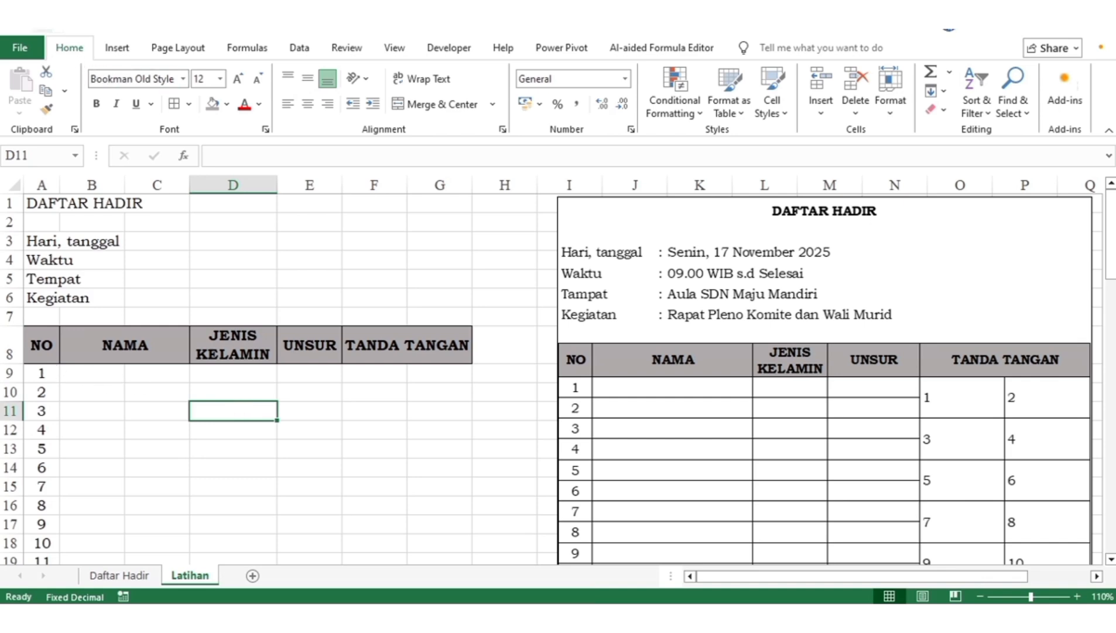
Step: Undo the centering and the series fill in the NO column, back to only the numbers 1 and 2
{"action": "left_click", "coordinate": [42, 29]}
{"action": "left_click", "coordinate": [43, 30]}
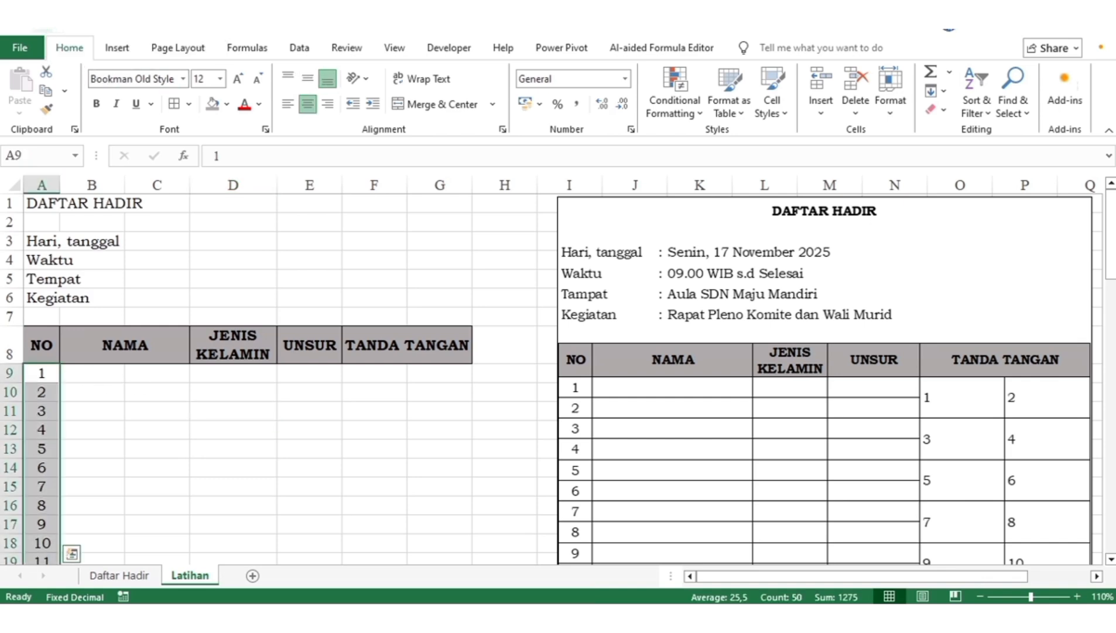
{"action": "left_click", "coordinate": [42, 29]}
{"action": "left_click", "coordinate": [42, 29]}
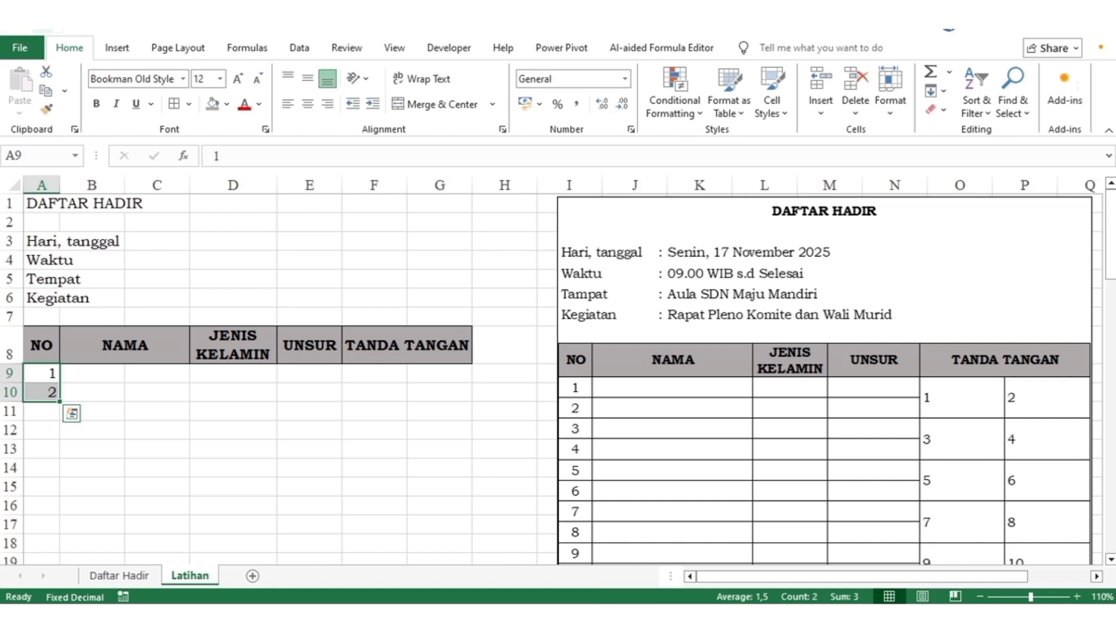
Step: Clear A10 and fill a linear series in columns from the 1 in A9, with step value 1 and stop value 50
{"action": "left_click", "coordinate": [47, 391]}
{"action": "key", "text": "BackSpace"}
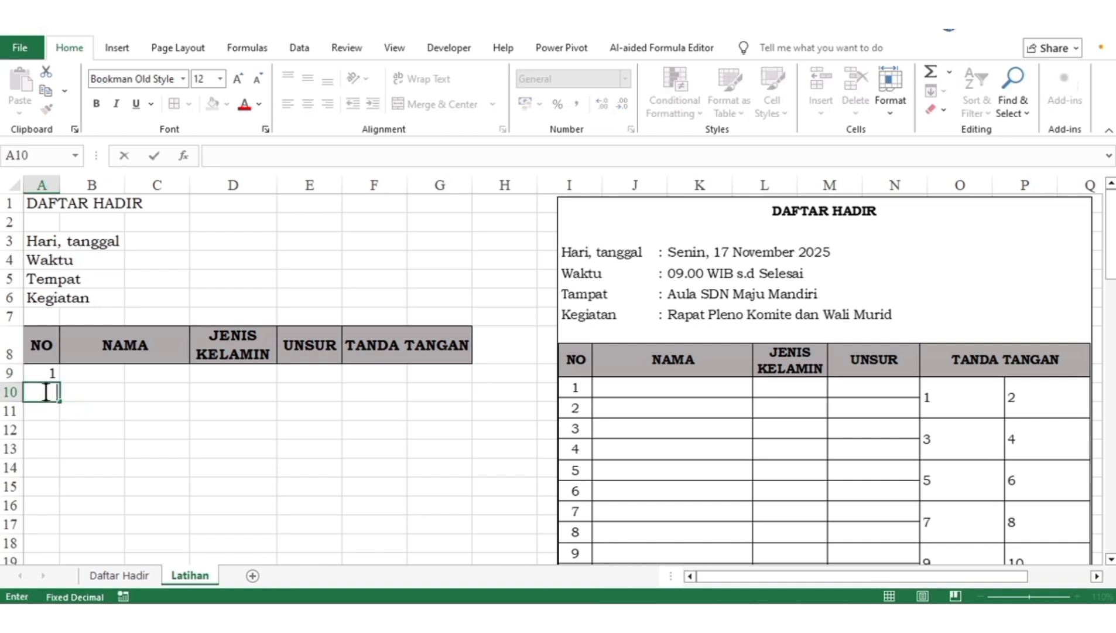
{"action": "left_click", "coordinate": [47, 373]}
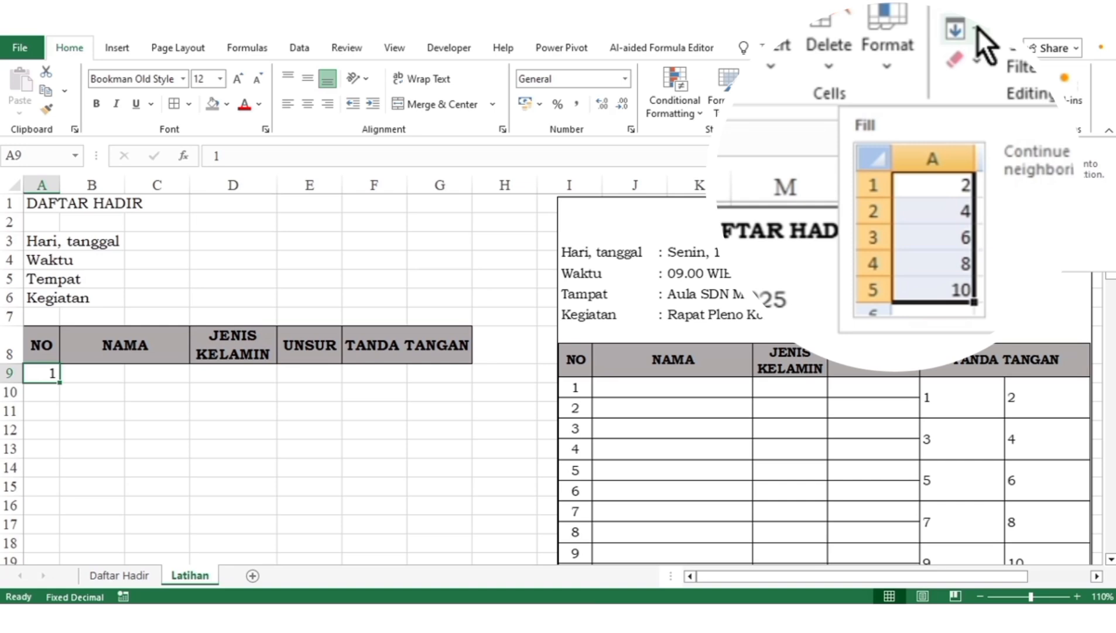
{"action": "left_click", "coordinate": [942, 92]}
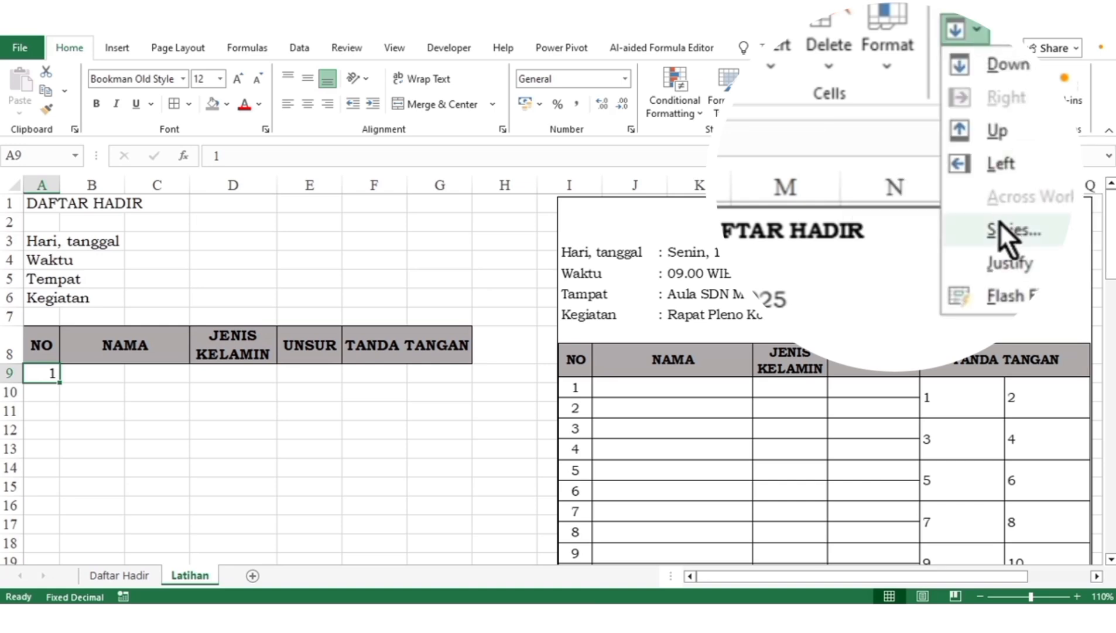
{"action": "left_click", "coordinate": [960, 212]}
{"action": "left_click_drag", "start_coordinate": [814, 283], "coordinate": [286, 351]}
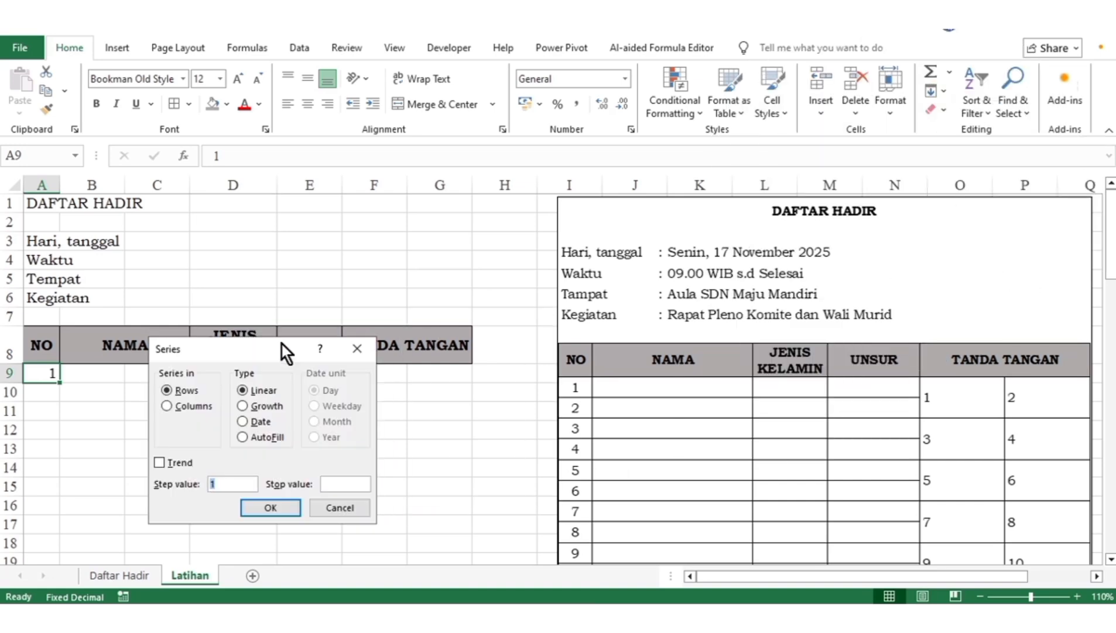
{"action": "left_click", "coordinate": [167, 405]}
{"action": "left_click", "coordinate": [341, 481]}
{"action": "type", "text": "50"}
{"action": "left_click", "coordinate": [279, 511]}
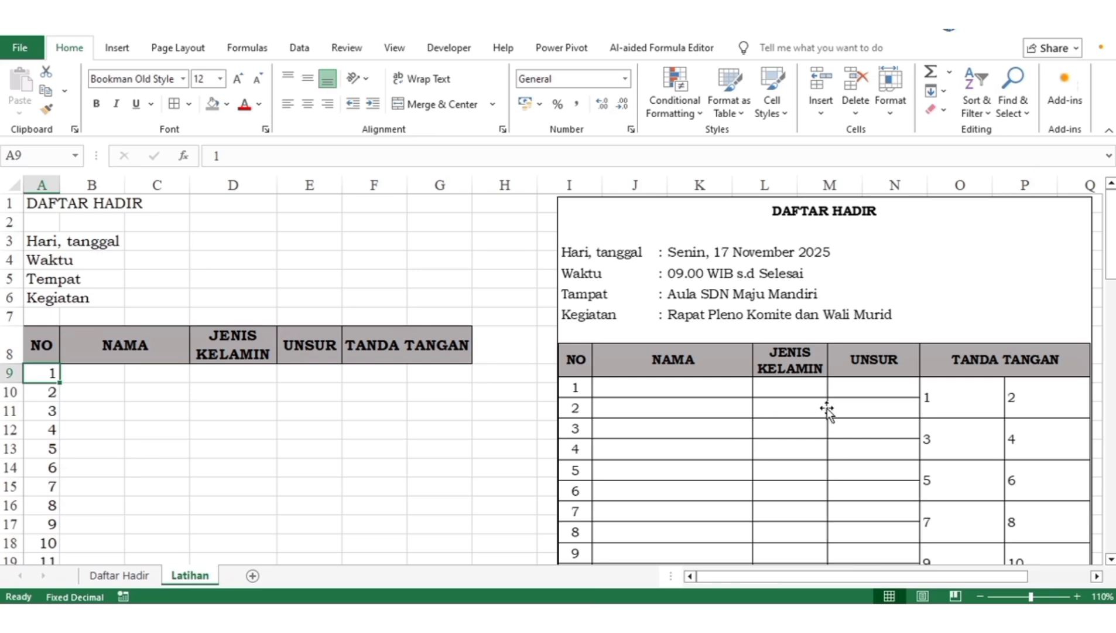
Step: Apply All Borders to the table body A9:G58
{"action": "left_click_drag", "start_coordinate": [1111, 266], "coordinate": [1111, 237]}
{"action": "key", "text": "shift+Right"}
{"action": "key", "text": "shift+Right"}
{"action": "key", "text": "shift+Right"}
{"action": "key", "text": "shift+Right"}
{"action": "key", "text": "shift+Right"}
{"action": "key", "text": "shift+Right"}
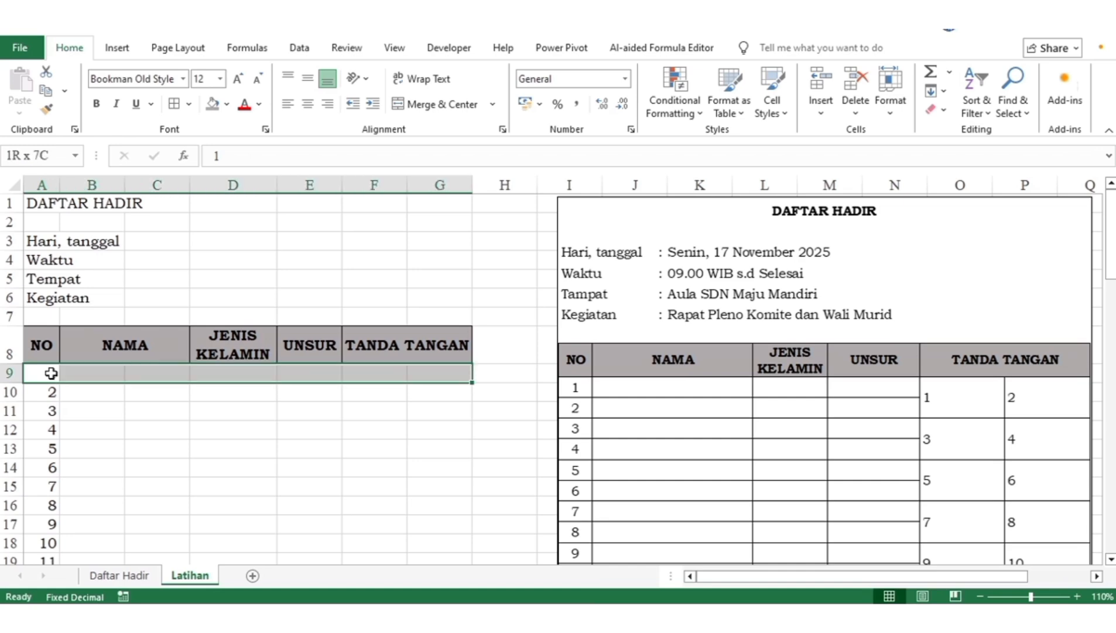
{"action": "key", "text": "shift+Down"}
{"action": "key", "text": "shift+Down"}
{"action": "key", "text": "shift+Down"}
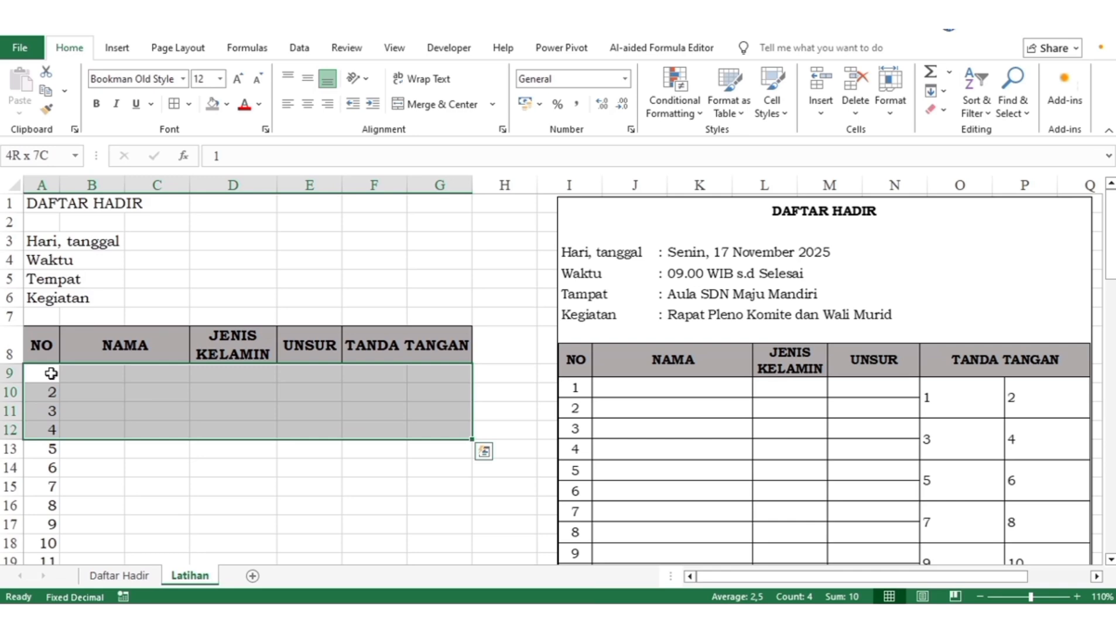
{"action": "key", "text": "ctrl+shift+Down"}
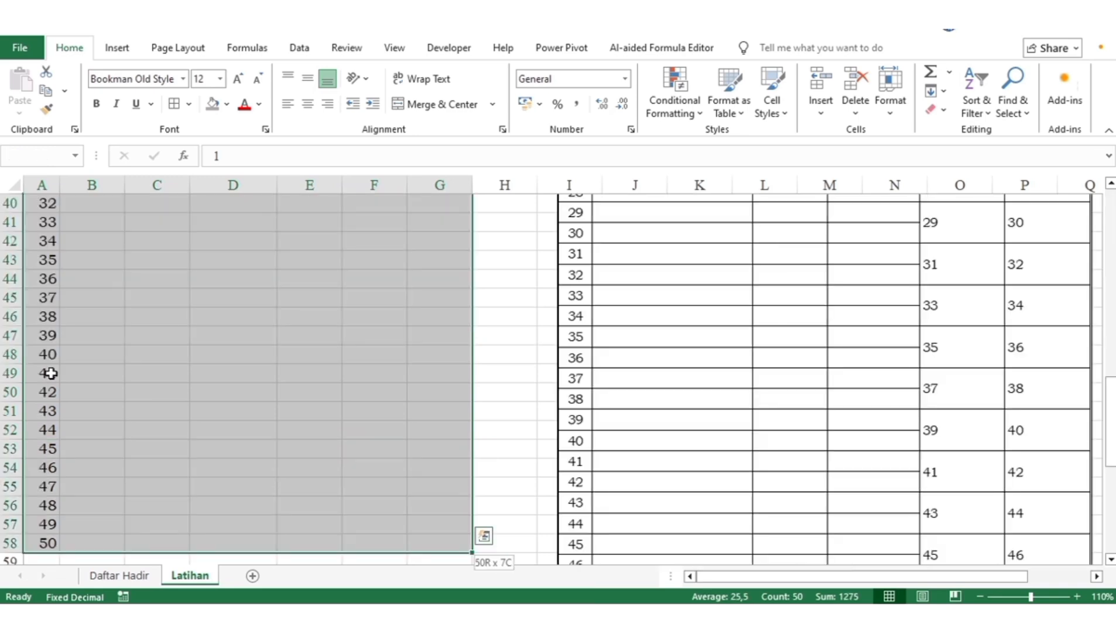
{"action": "left_click", "coordinate": [174, 105]}
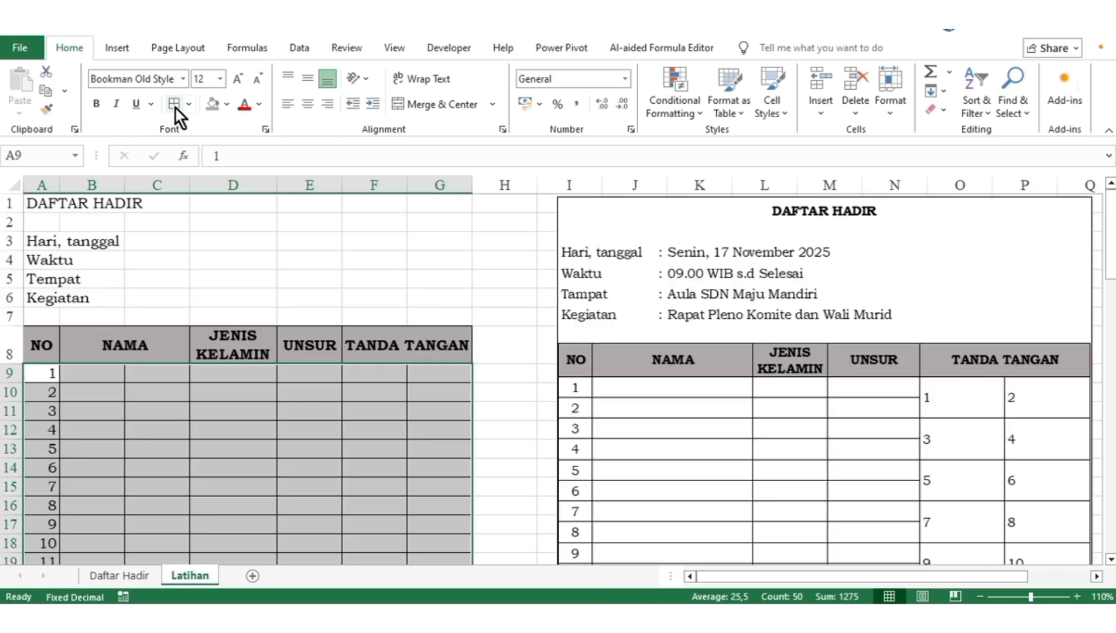
Step: Center the numbers in A9:A58 of the NO column horizontally
{"action": "left_click_drag", "start_coordinate": [43, 372], "coordinate": [49, 529]}
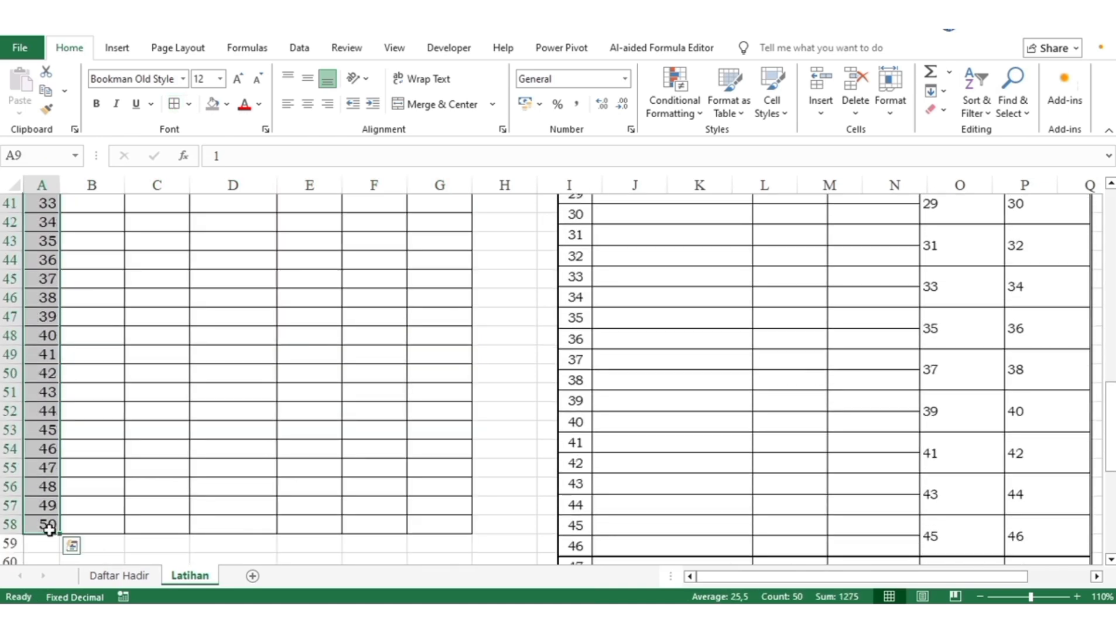
{"action": "left_click", "coordinate": [308, 104]}
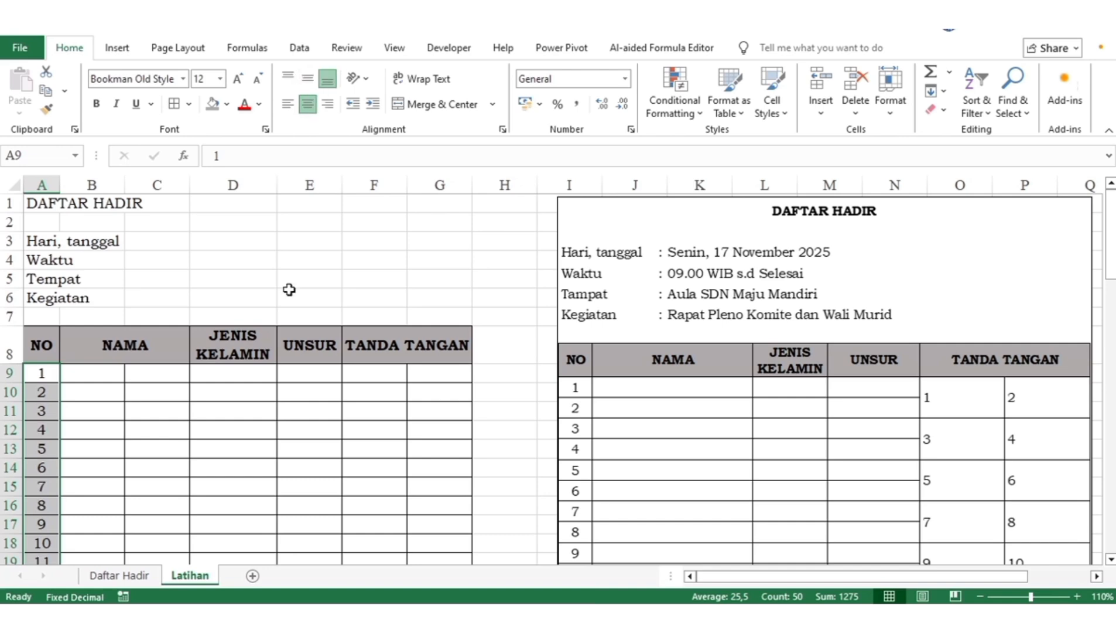
{"action": "left_click", "coordinate": [273, 346]}
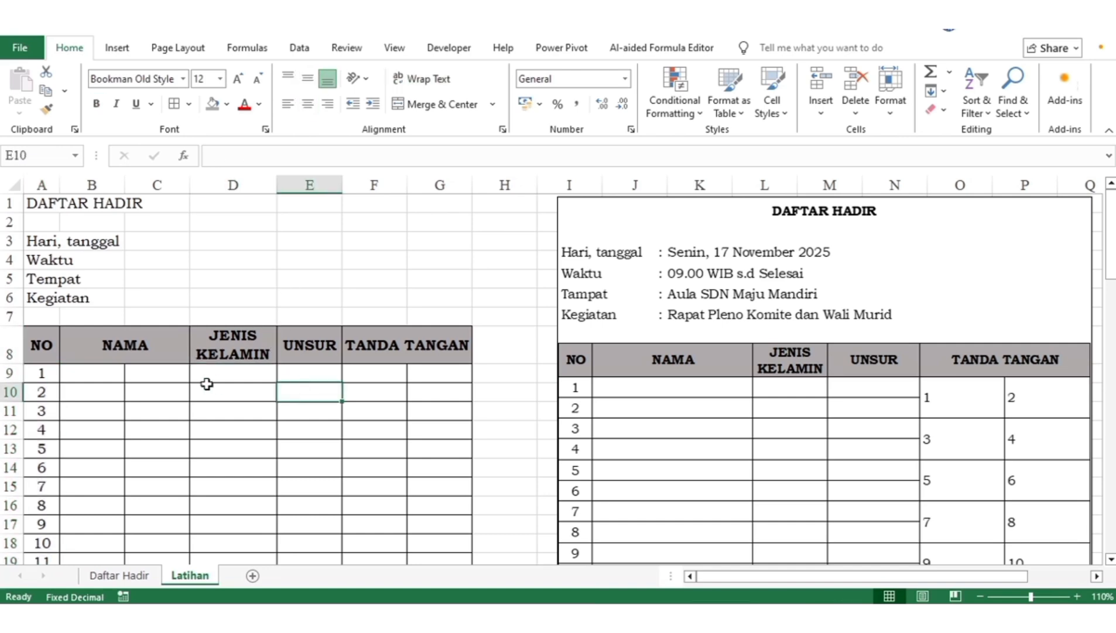
Step: Merge columns B and C row by row in B9:C58 under NAMA with Merge Across
{"action": "left_click_drag", "start_coordinate": [107, 372], "coordinate": [175, 532]}
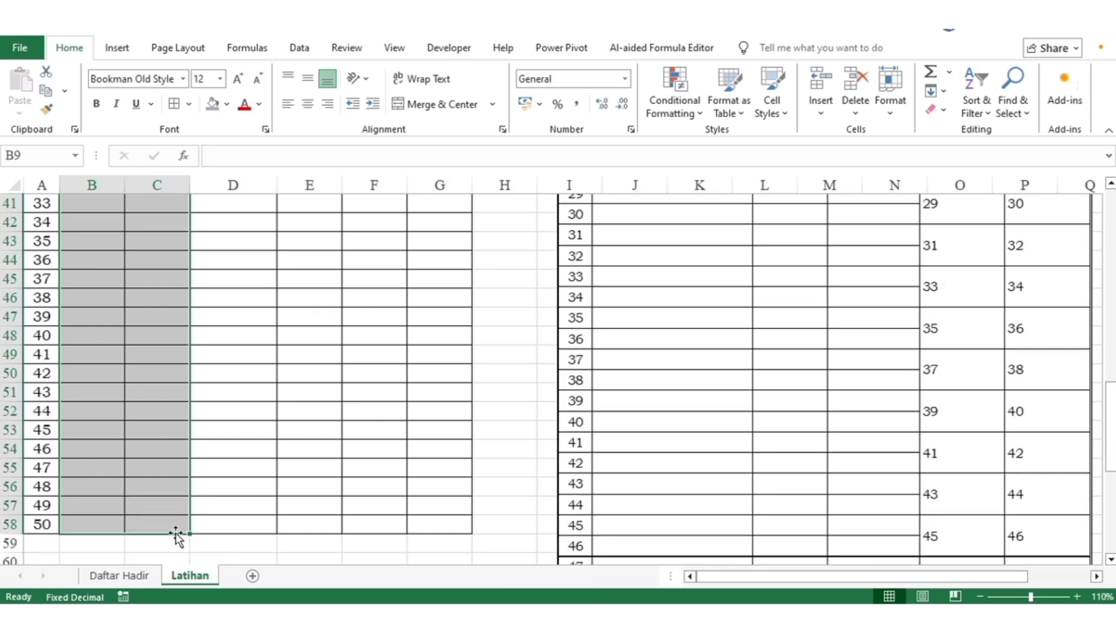
{"action": "left_click", "coordinate": [493, 105]}
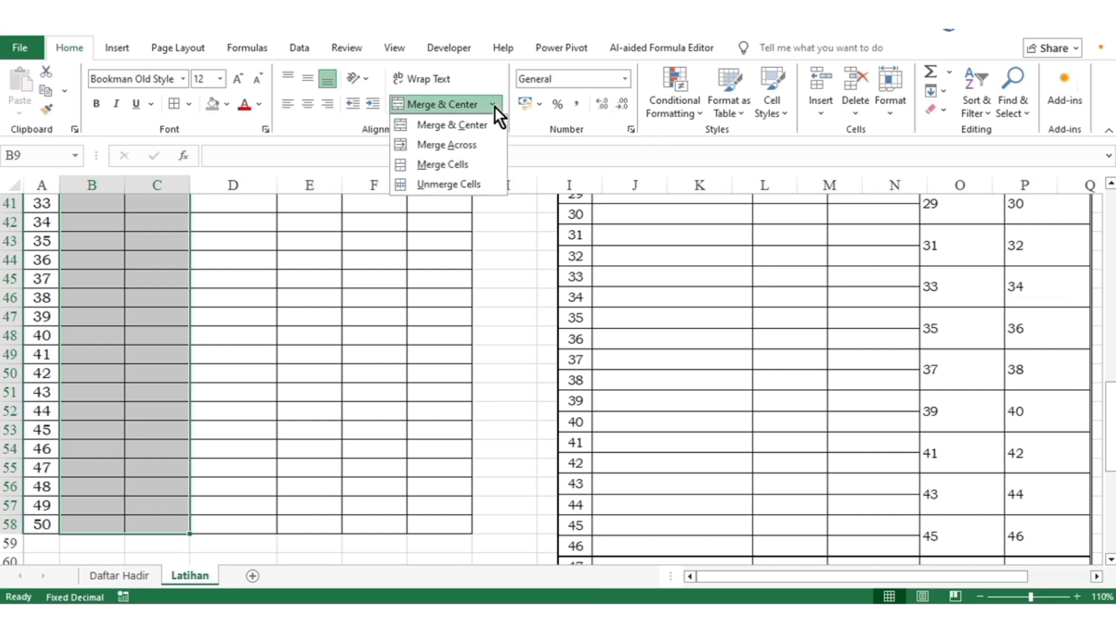
{"action": "left_click", "coordinate": [457, 149]}
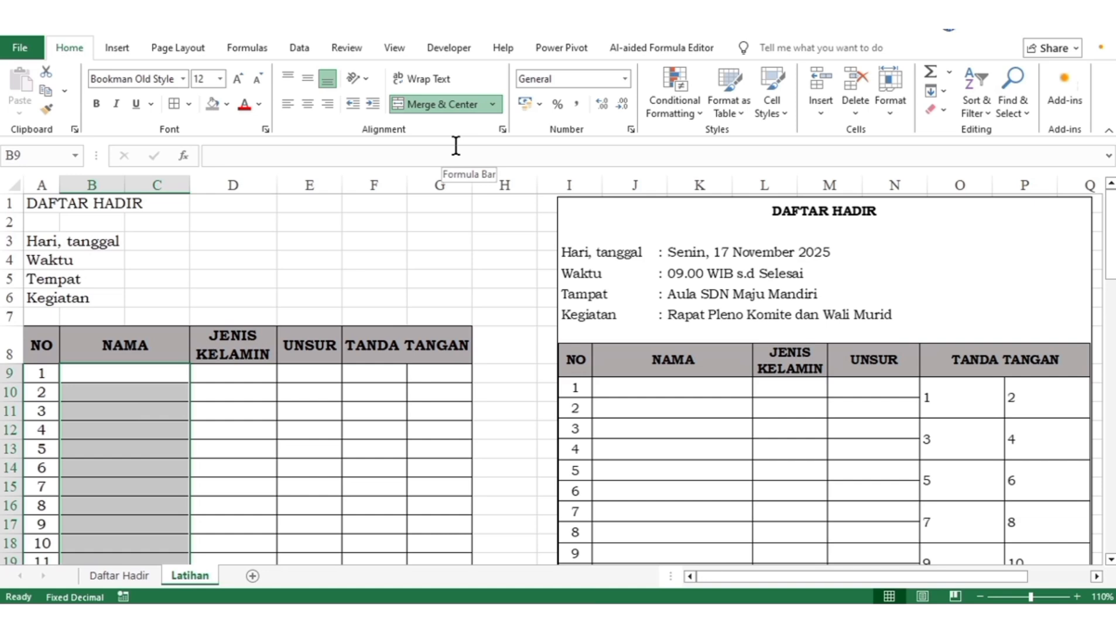
{"action": "left_click", "coordinate": [48, 111]}
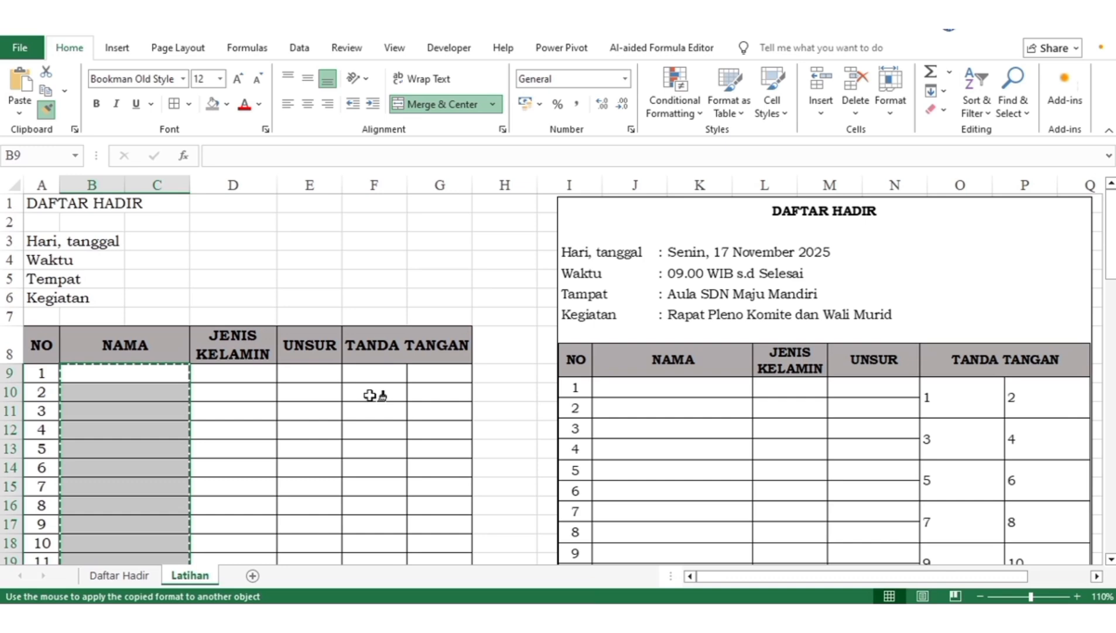
{"action": "left_click", "coordinate": [45, 109]}
{"action": "left_click", "coordinate": [295, 391]}
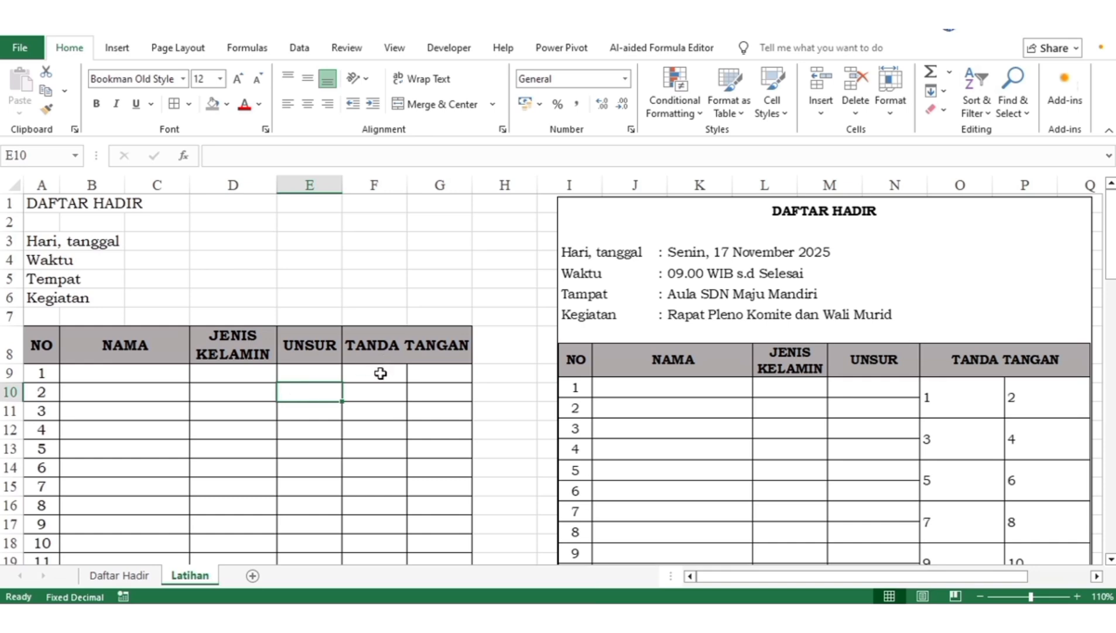
Step: Merge and center F9:F10 under TANDA TANGAN and copy that format to G9:G10 with Format Painter
{"action": "left_click_drag", "start_coordinate": [382, 366], "coordinate": [379, 395]}
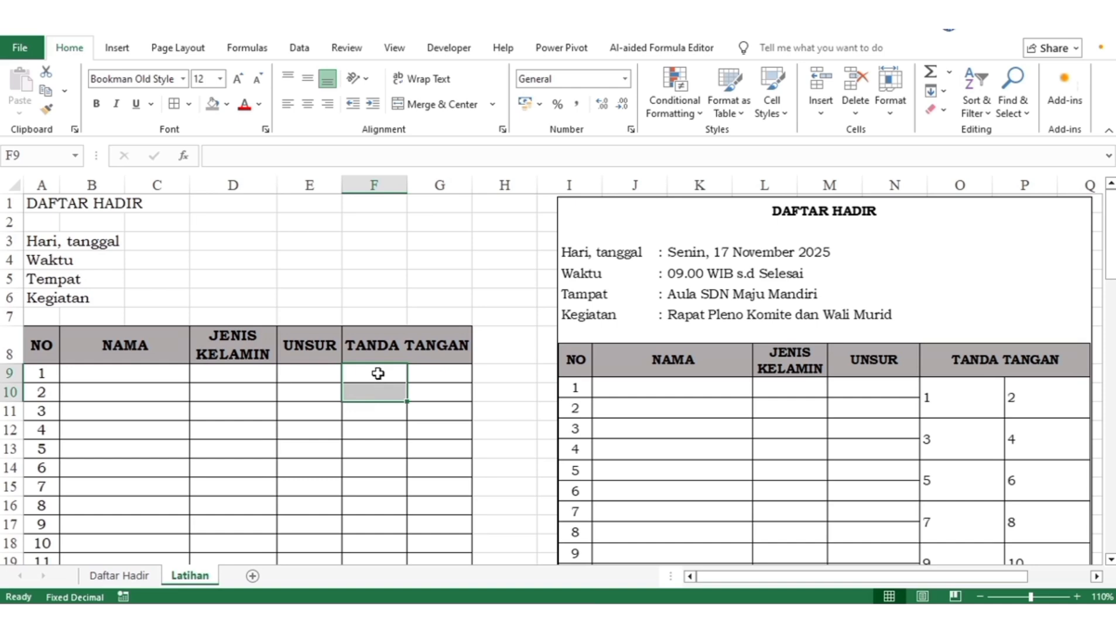
{"action": "left_click_drag", "start_coordinate": [378, 373], "coordinate": [379, 390]}
{"action": "left_click", "coordinate": [439, 107]}
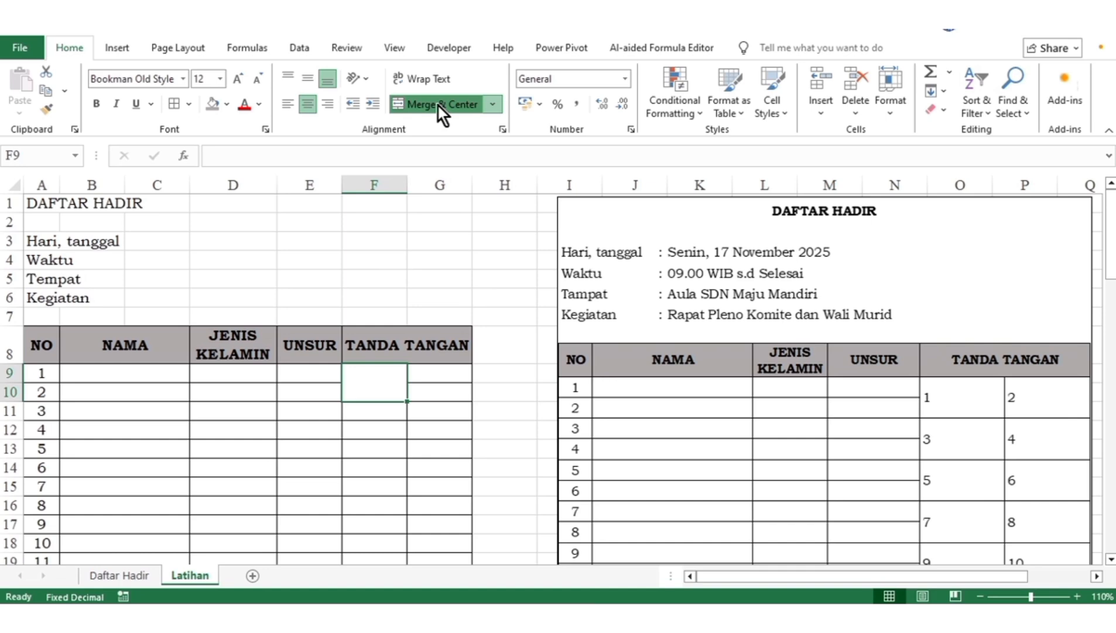
{"action": "left_click", "coordinate": [48, 111]}
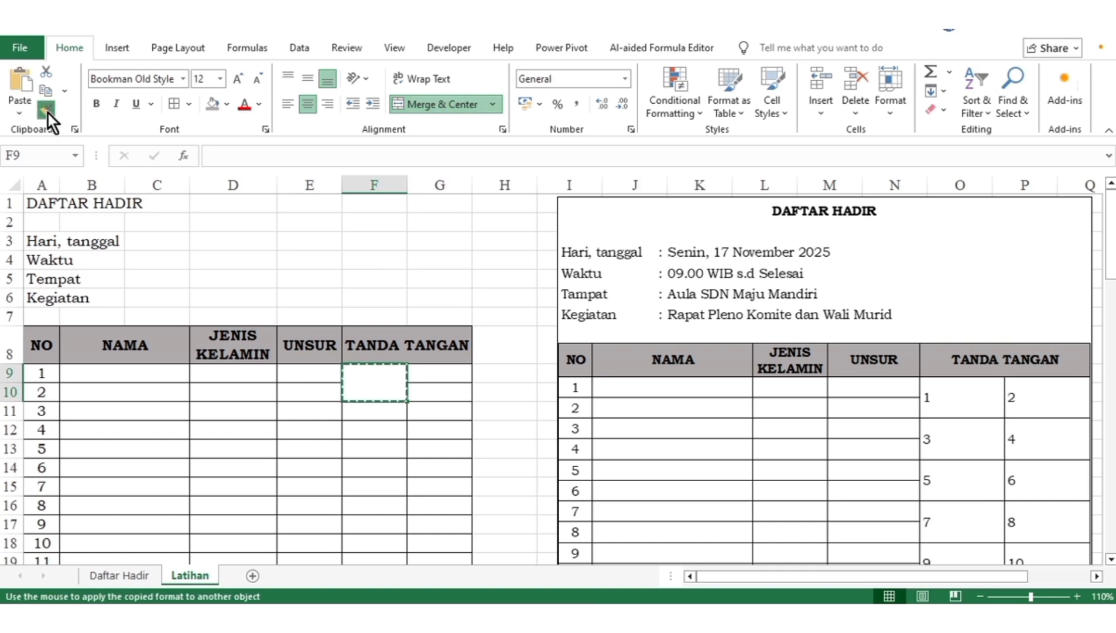
{"action": "left_click", "coordinate": [434, 377]}
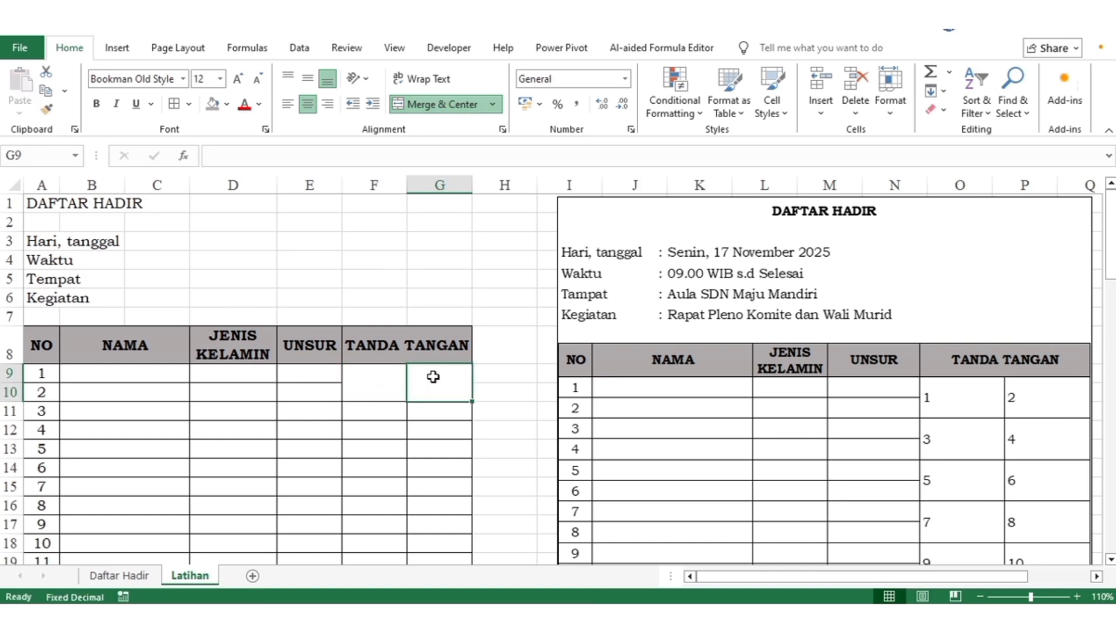
Step: Enter the formula =A9 in merged cell F9 and =A10 in merged cell G9
{"action": "left_click", "coordinate": [384, 384]}
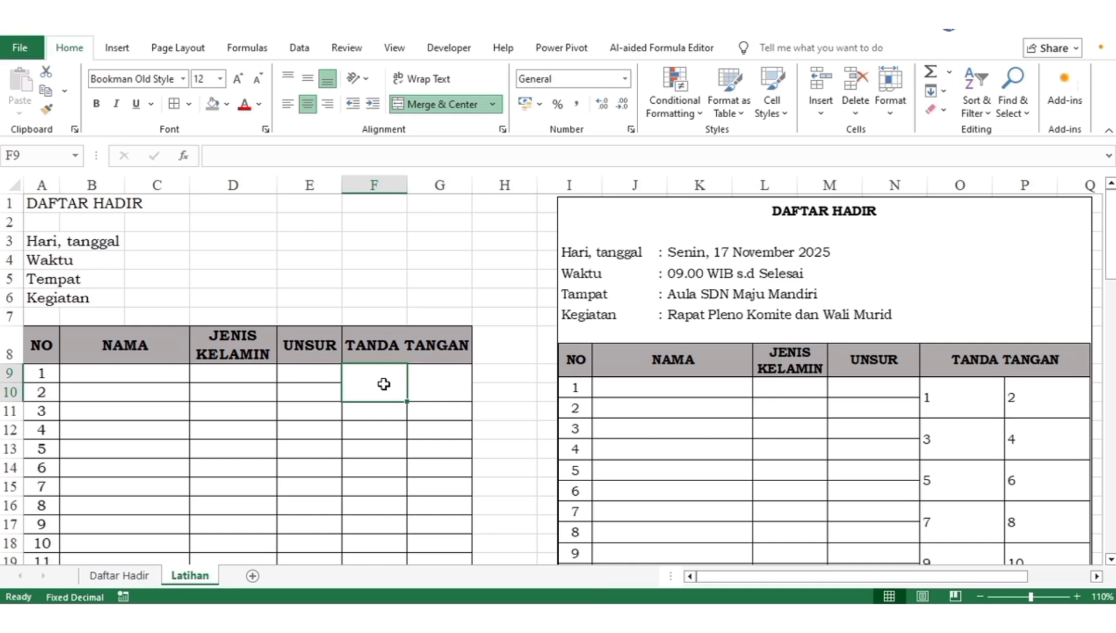
{"action": "double_click", "coordinate": [383, 384]}
{"action": "type", "text": "="}
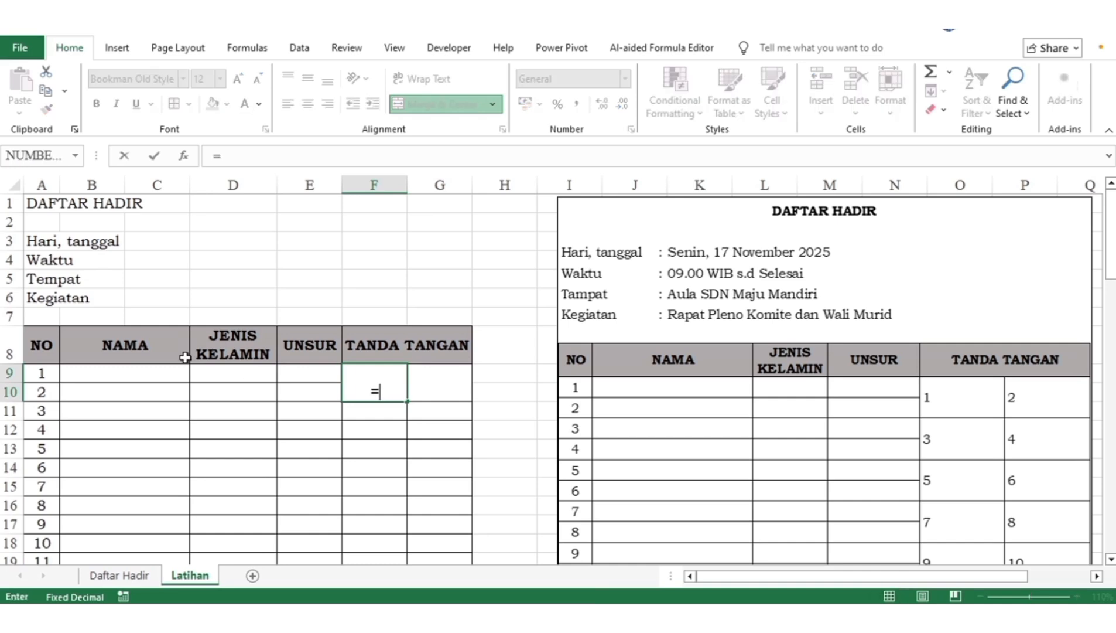
{"action": "left_click", "coordinate": [45, 372]}
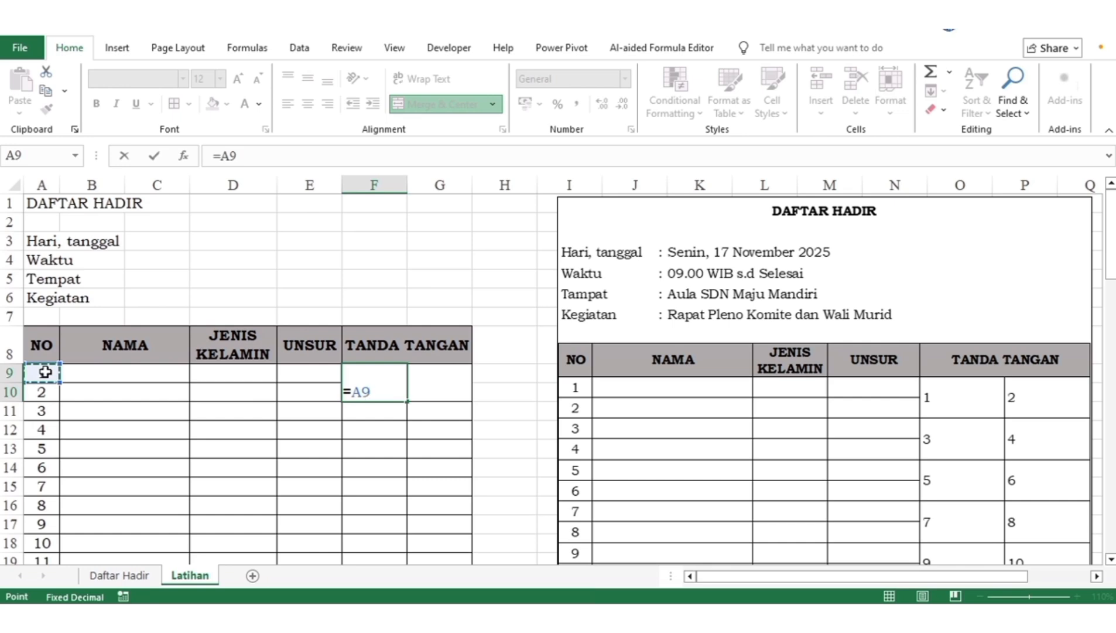
{"action": "key", "text": "Tab"}
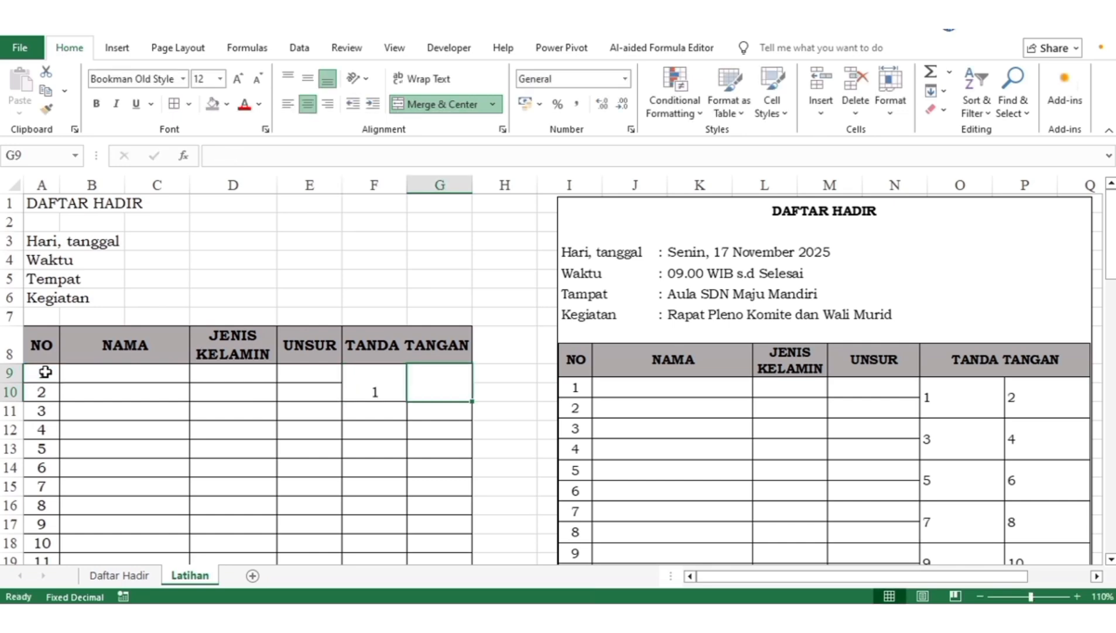
{"action": "key", "text": "F2"}
{"action": "type", "text": "="}
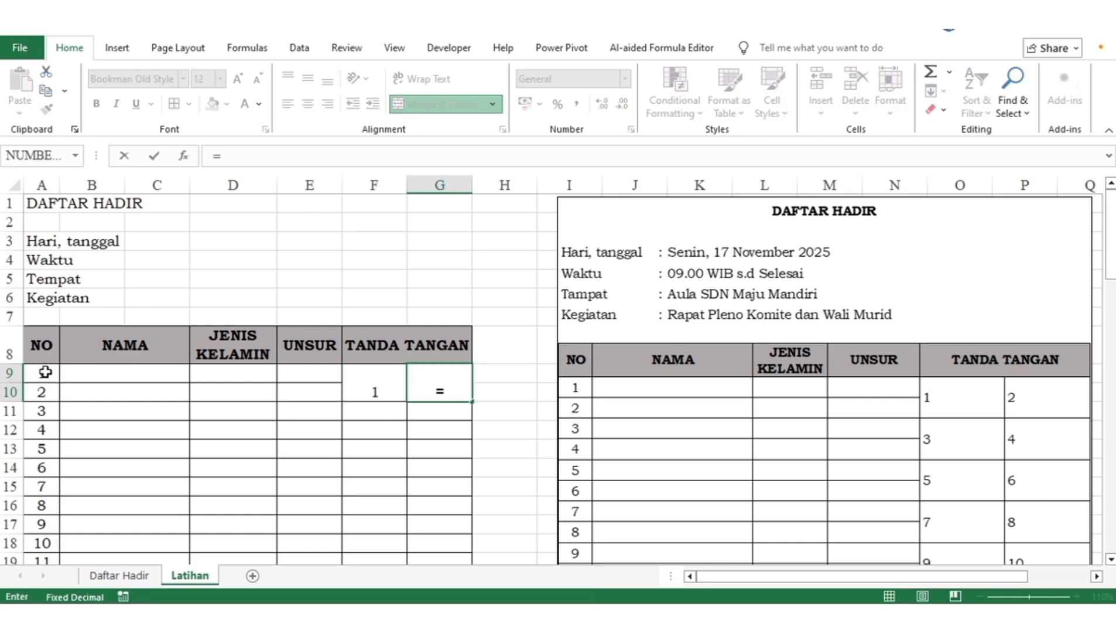
{"action": "left_click", "coordinate": [41, 391]}
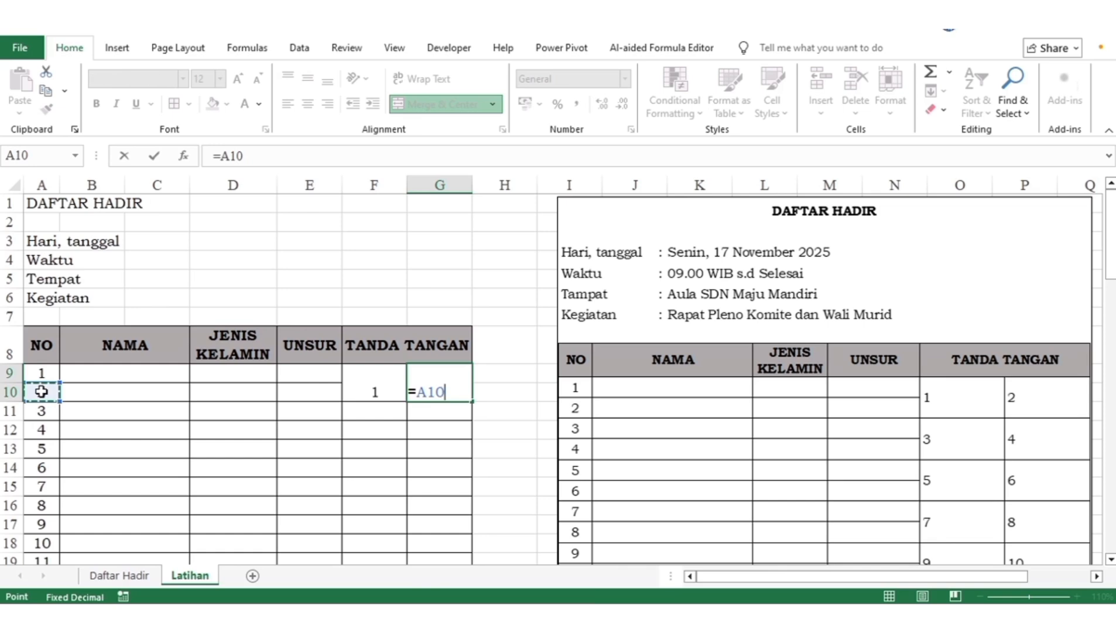
{"action": "key", "text": "Return"}
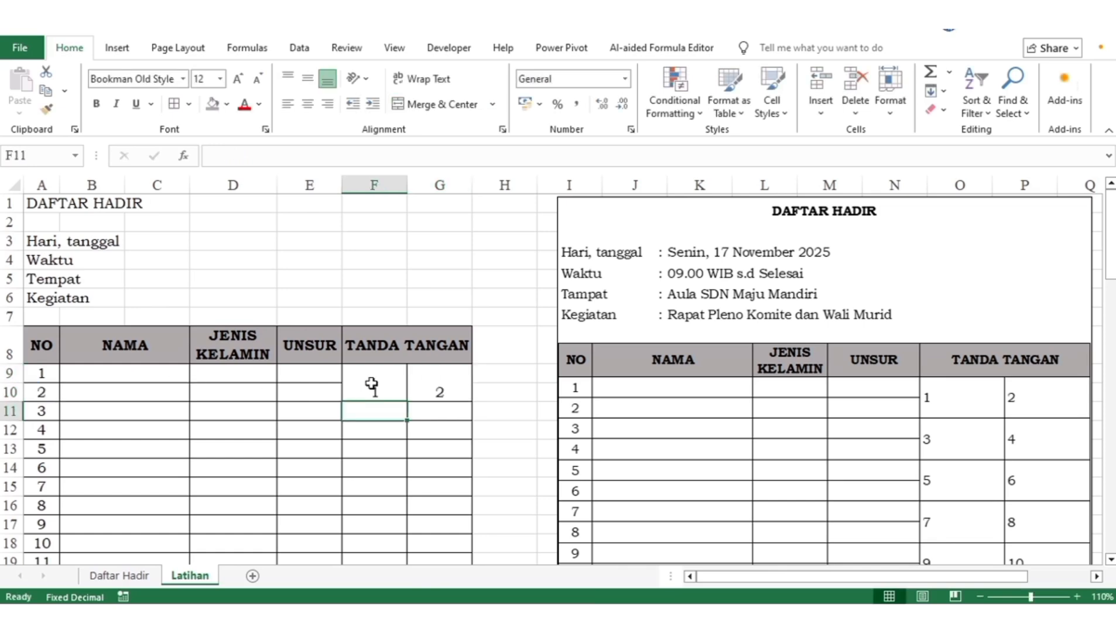
Step: Align the merged cells F9:G10 to the vertical middle and left, and fill them down to row 58
{"action": "left_click_drag", "start_coordinate": [369, 385], "coordinate": [443, 389]}
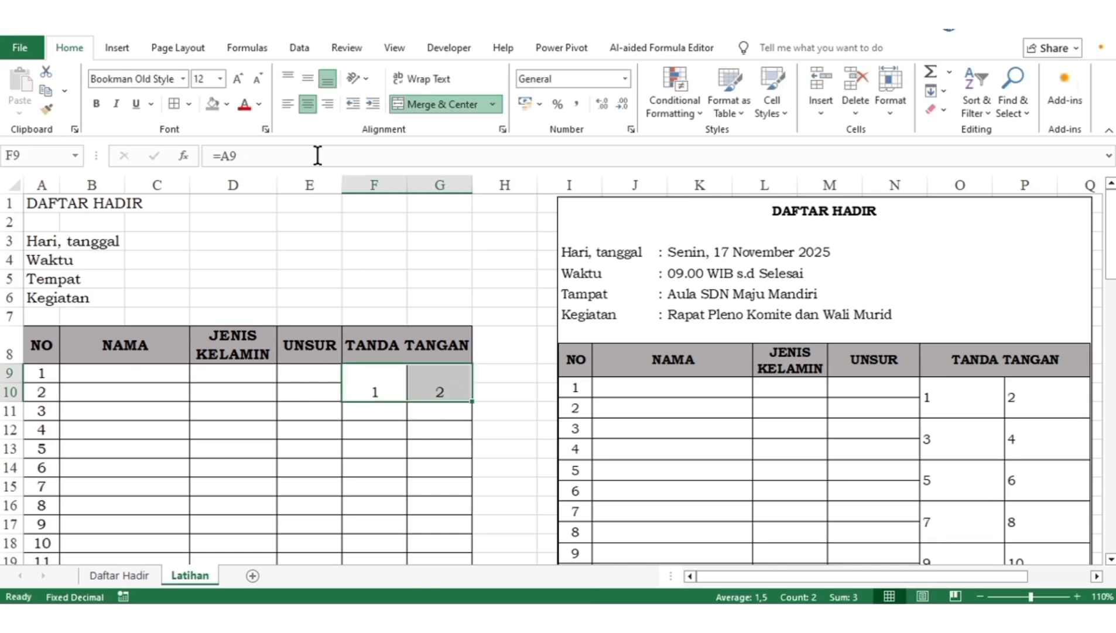
{"action": "left_click", "coordinate": [308, 80]}
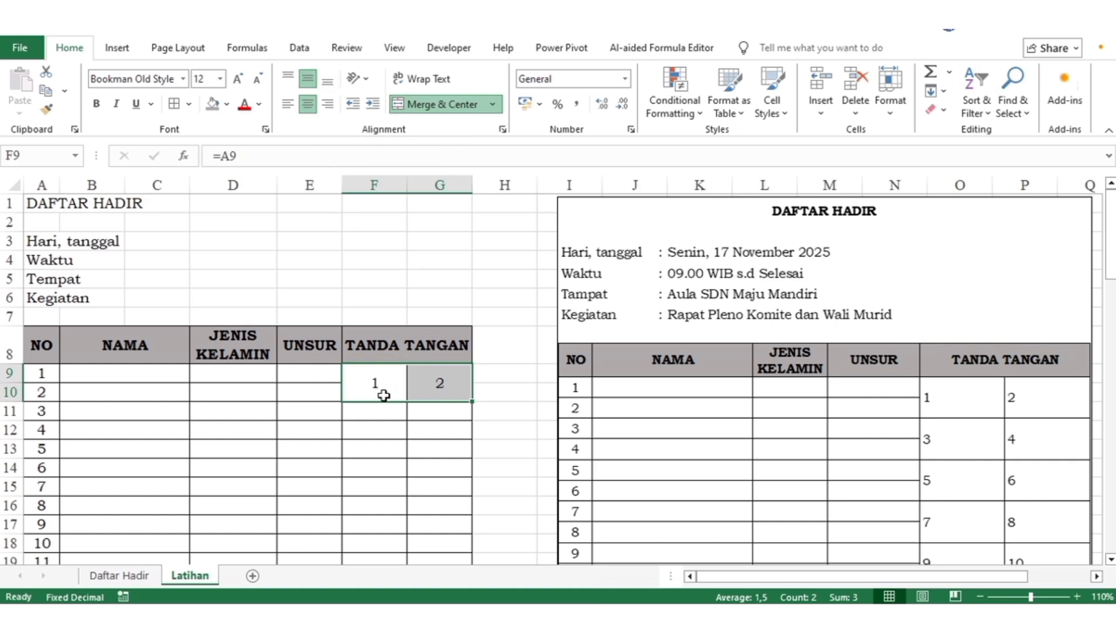
{"action": "left_click", "coordinate": [287, 105]}
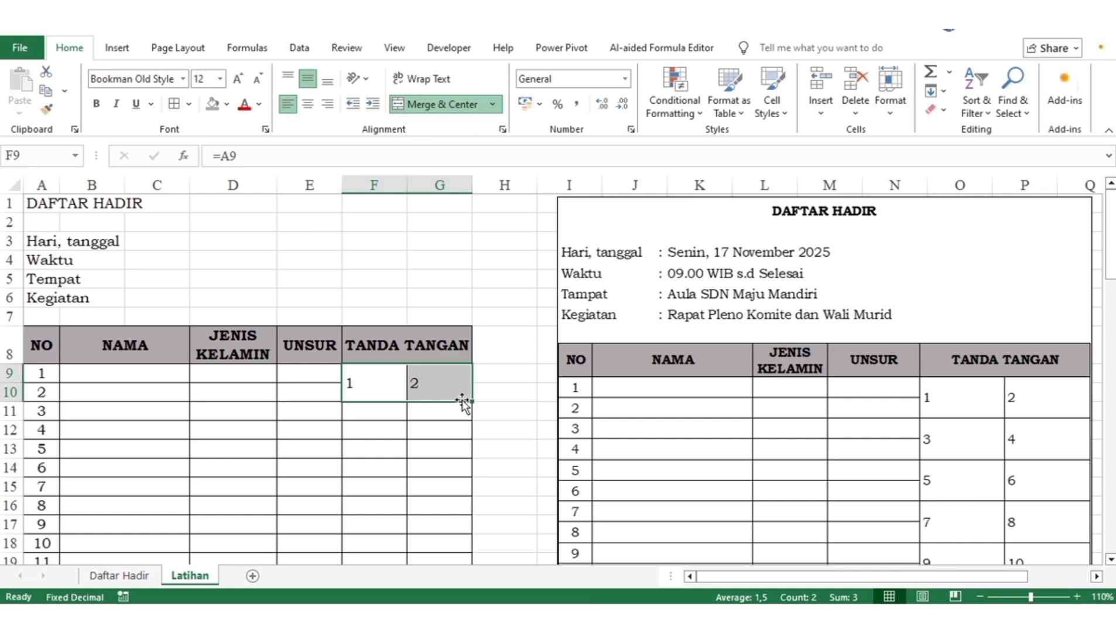
{"action": "left_click_drag", "start_coordinate": [473, 400], "coordinate": [472, 287]}
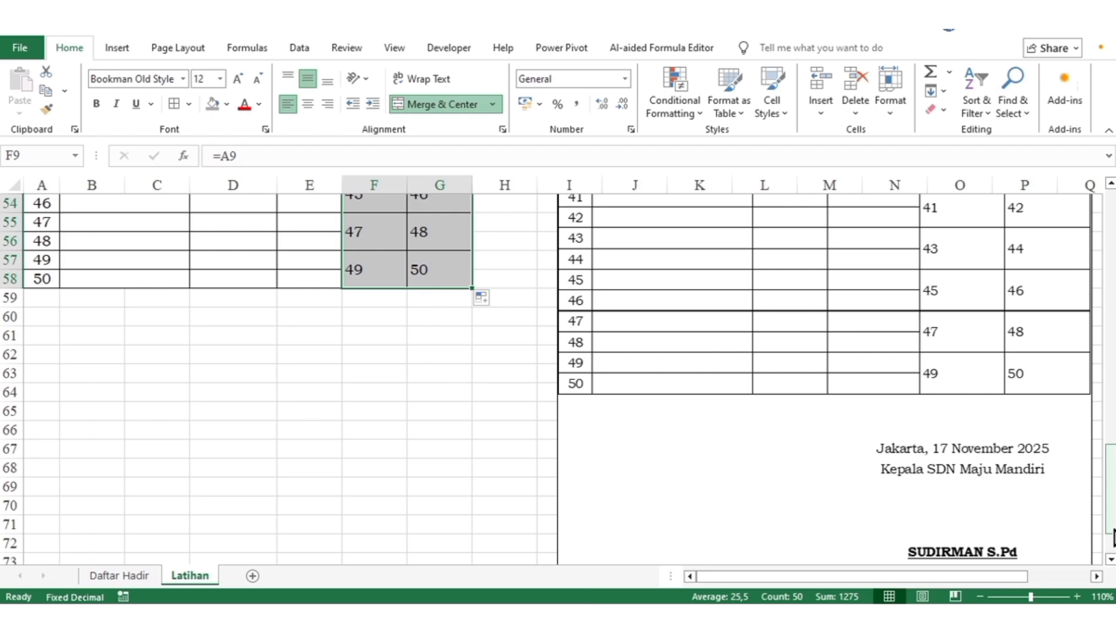
{"action": "left_click_drag", "start_coordinate": [1112, 533], "coordinate": [930, 219]}
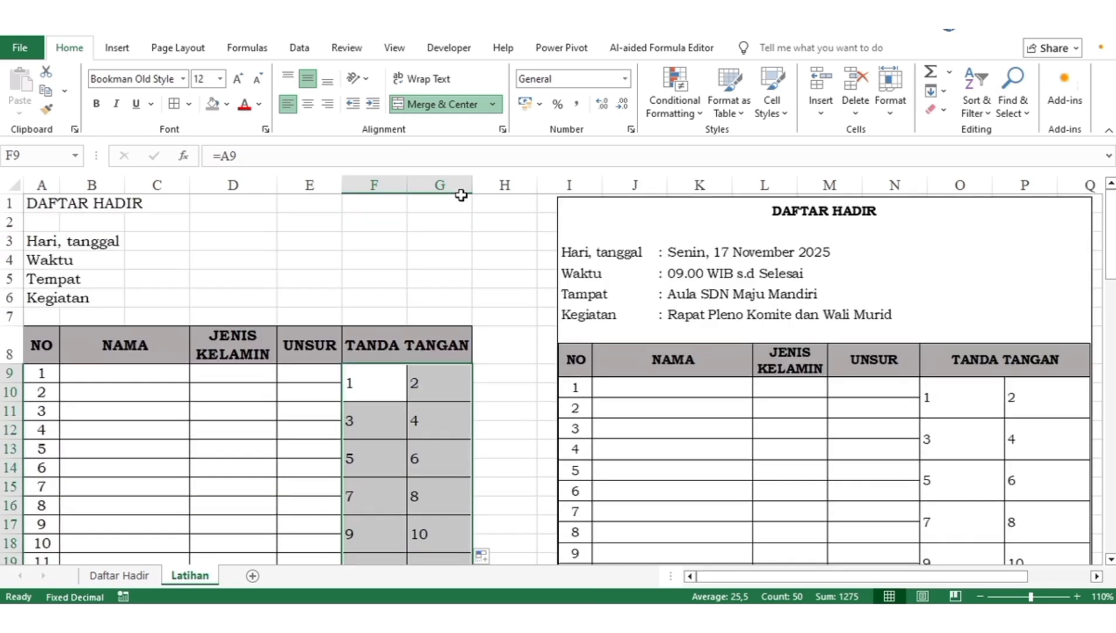
Step: Widen the two TANDA TANGAN columns F and G equally, and widen the UNSUR column E
{"action": "left_click_drag", "start_coordinate": [376, 179], "coordinate": [439, 183]}
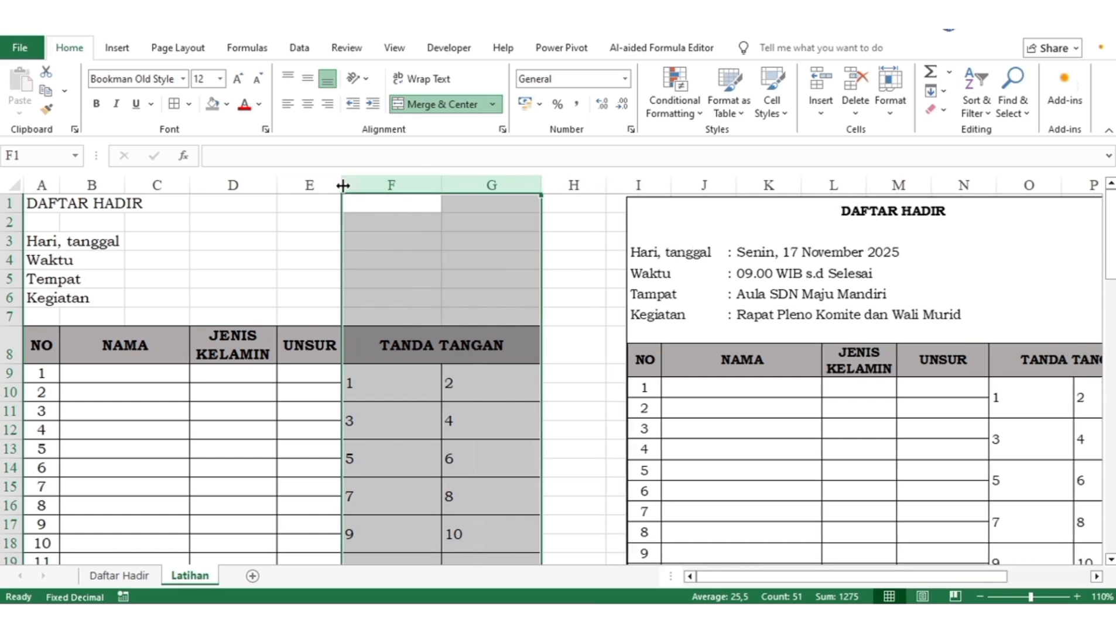
{"action": "left_click_drag", "start_coordinate": [342, 184], "coordinate": [386, 186]}
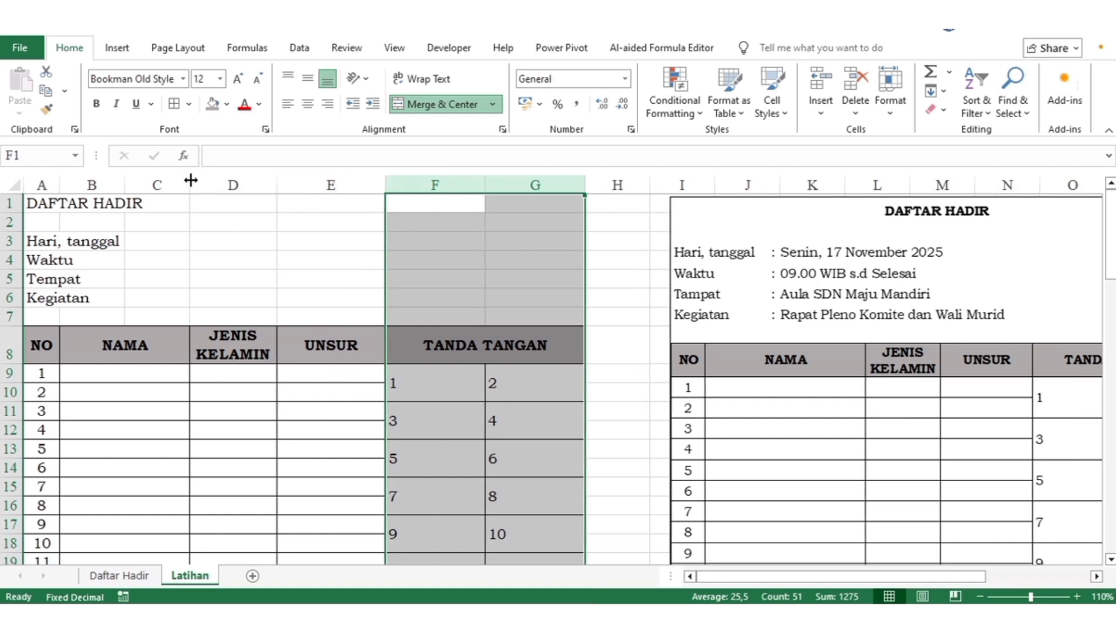
Step: Widen column C substantially and column B slightly to enlarge the NAMA column
{"action": "left_click_drag", "start_coordinate": [189, 179], "coordinate": [230, 178]}
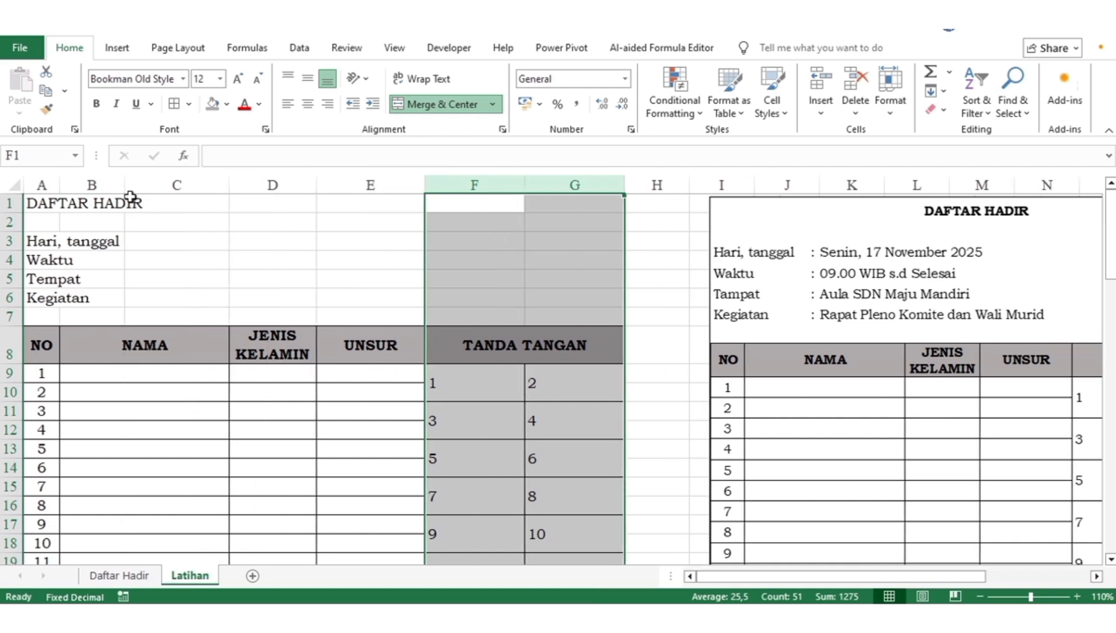
{"action": "left_click_drag", "start_coordinate": [124, 184], "coordinate": [132, 186]}
{"action": "left_click", "coordinate": [182, 302]}
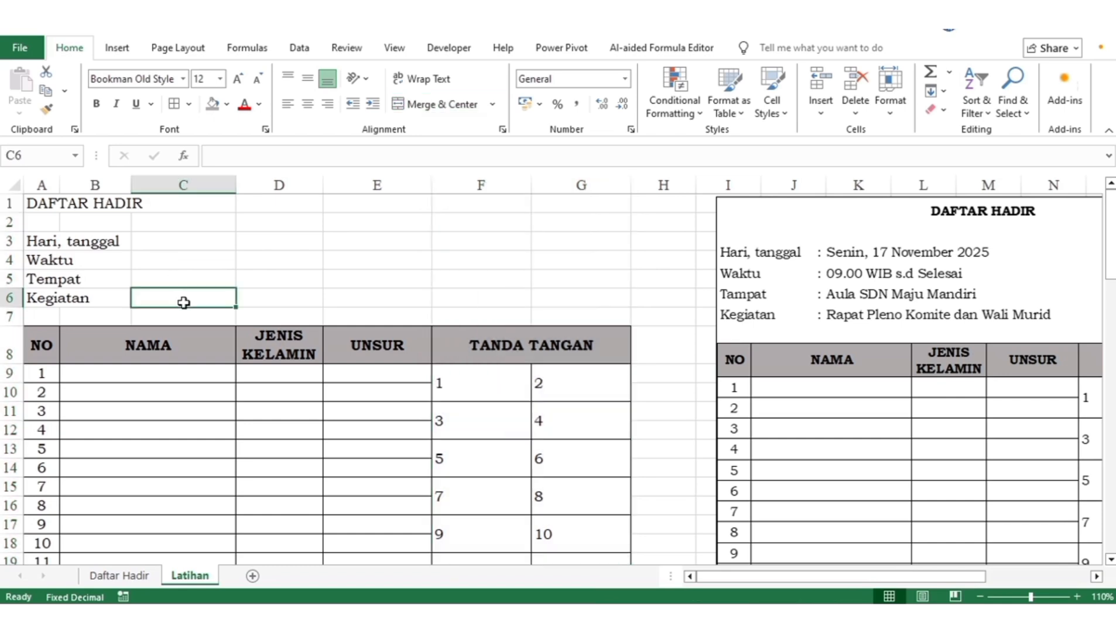
{"action": "left_click", "coordinate": [227, 460]}
Step: Merge and center the DAFTAR HADIR title across A1:G1, and make it bold at font size 14
{"action": "left_click_drag", "start_coordinate": [35, 203], "coordinate": [581, 211]}
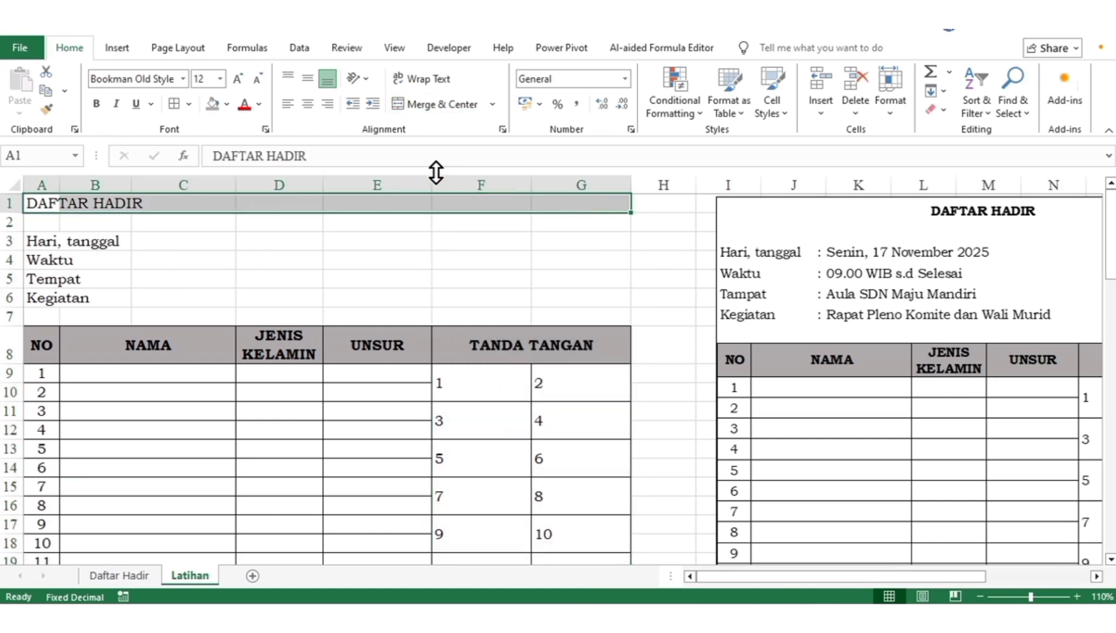
{"action": "left_click", "coordinate": [445, 104]}
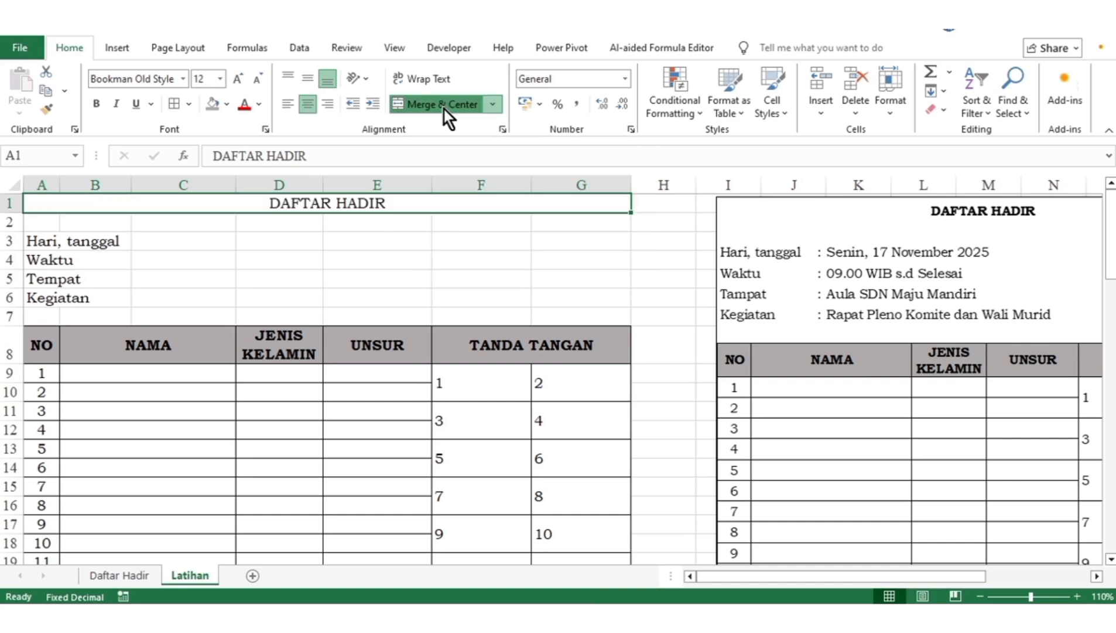
{"action": "left_click", "coordinate": [95, 105]}
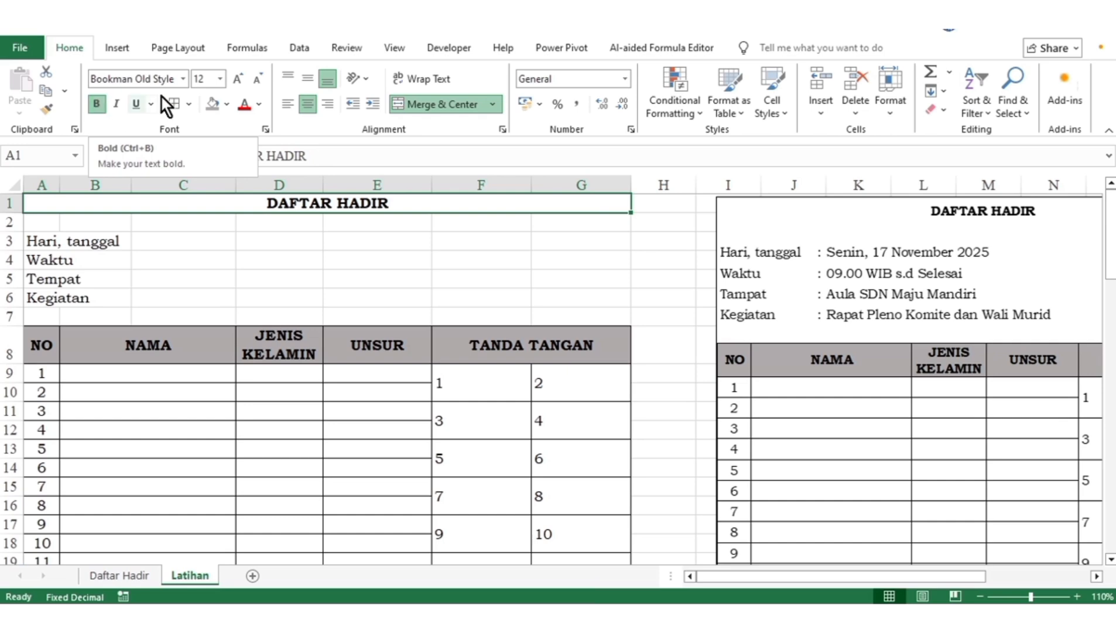
{"action": "left_click", "coordinate": [243, 74]}
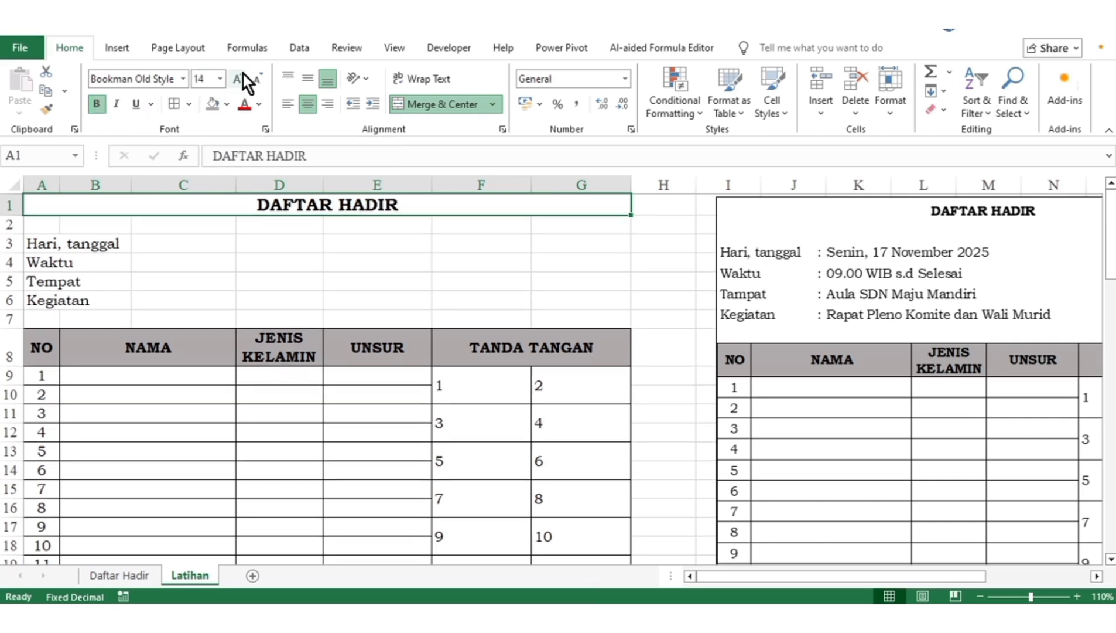
{"action": "left_click", "coordinate": [244, 231]}
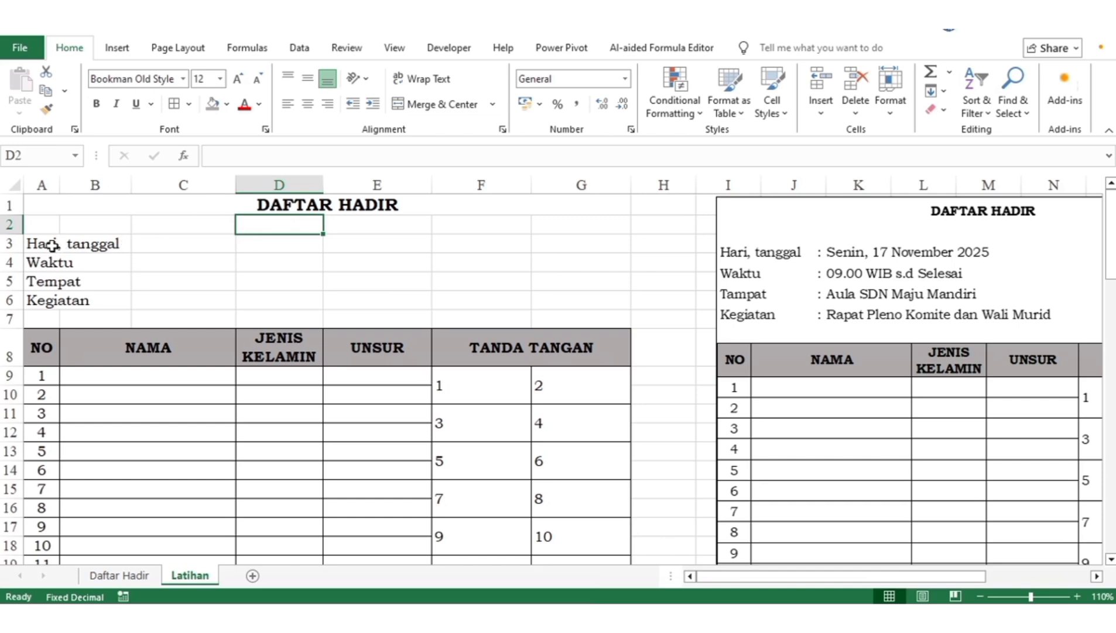
Step: Merge each event label row in A3:B6 separately with Merge Across
{"action": "left_click_drag", "start_coordinate": [56, 244], "coordinate": [99, 301]}
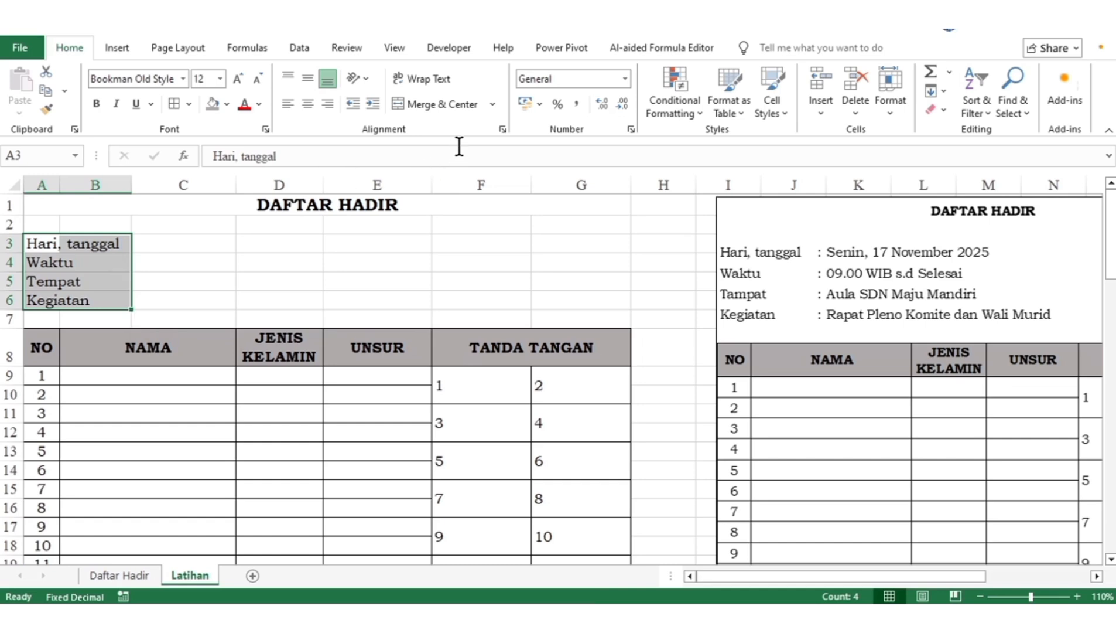
{"action": "left_click", "coordinate": [493, 105]}
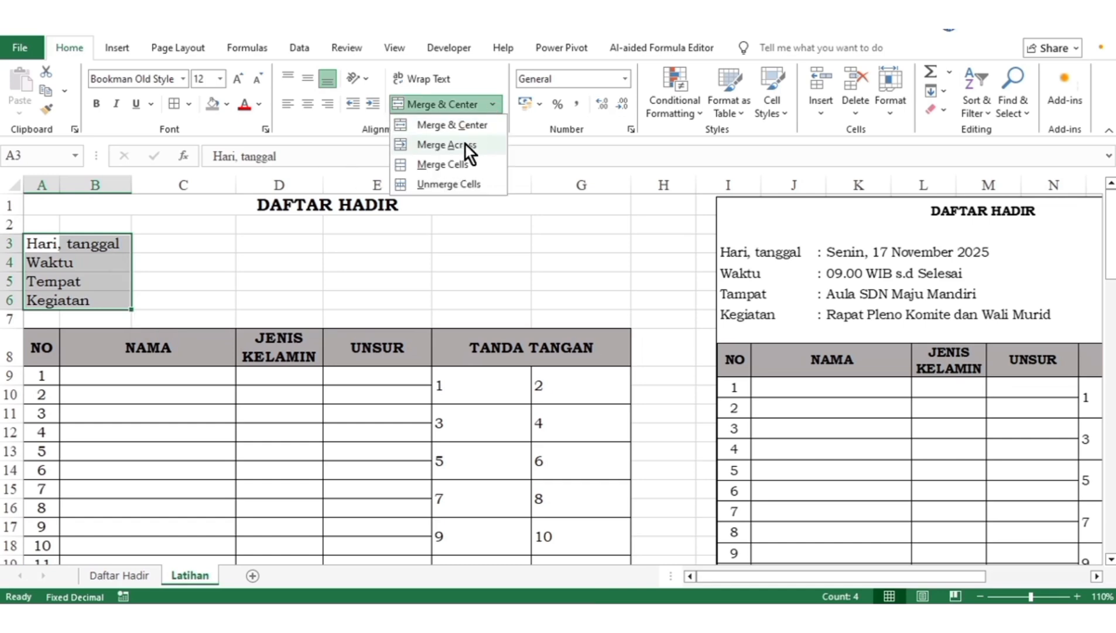
{"action": "left_click", "coordinate": [447, 145]}
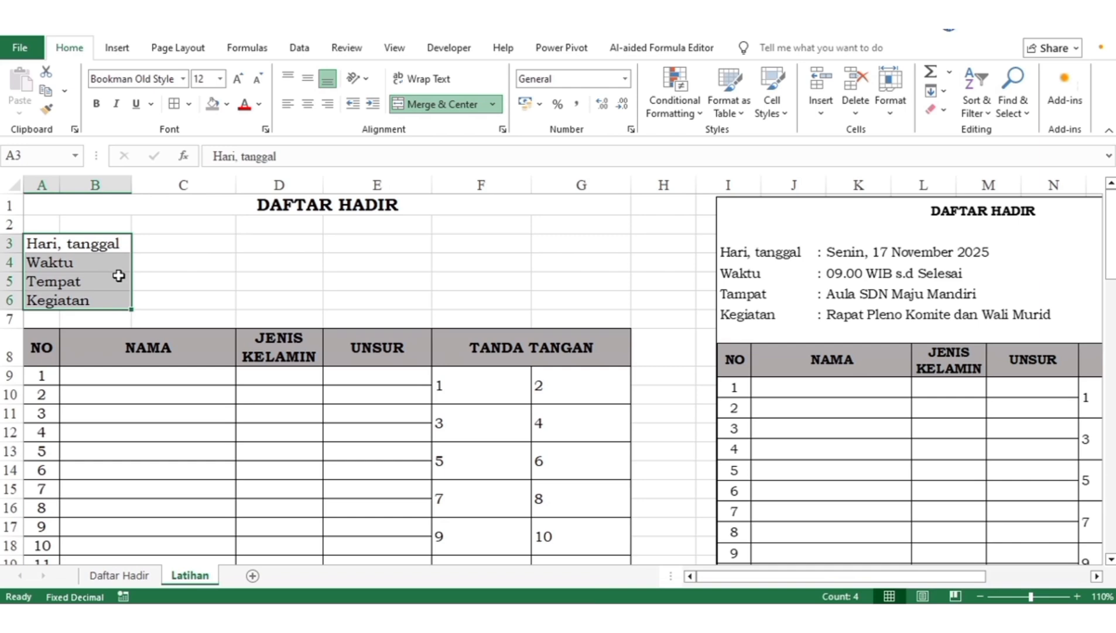
Step: Apply the custom number format @ * ":" to A3:B6 and widen column B to fit the Hari, tanggal label
{"action": "key", "text": "ctrl+1"}
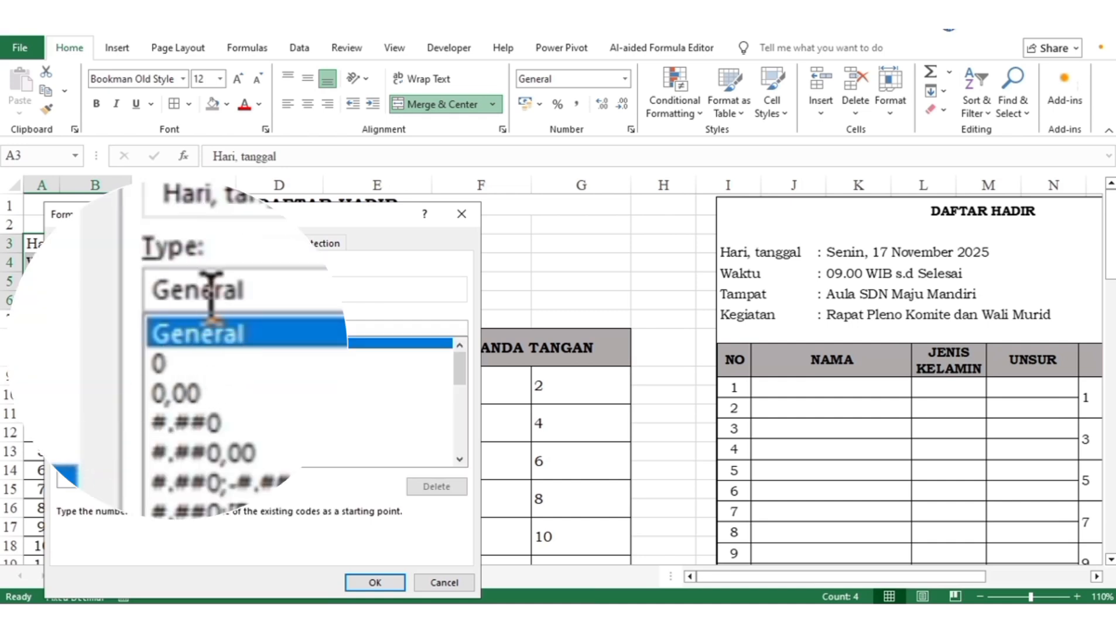
{"action": "double_click", "coordinate": [209, 291]}
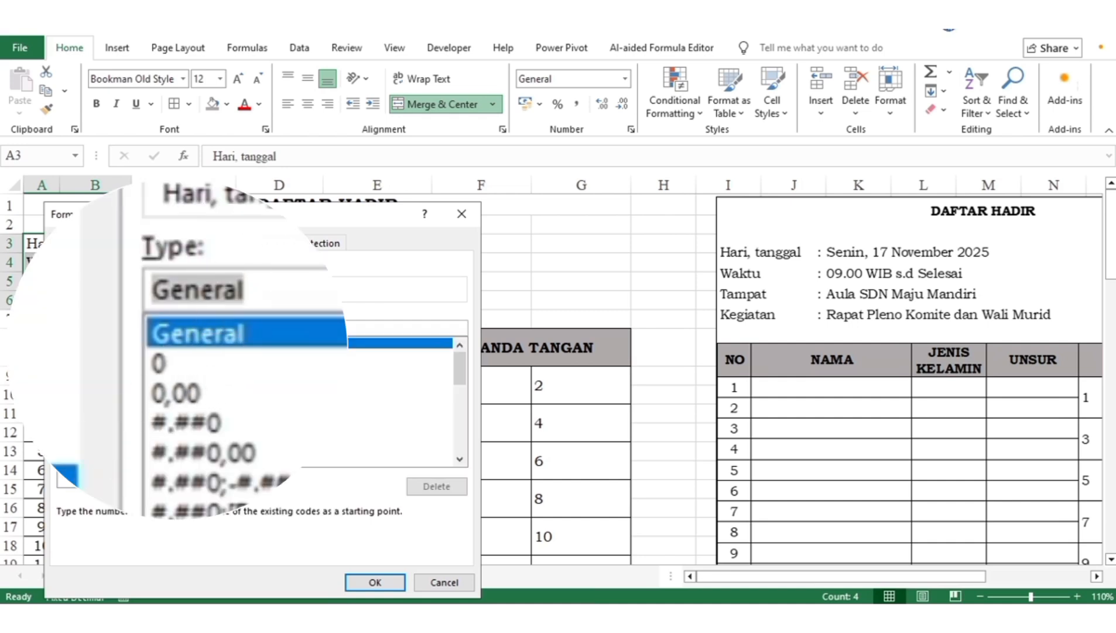
{"action": "type", "text": "@ "}
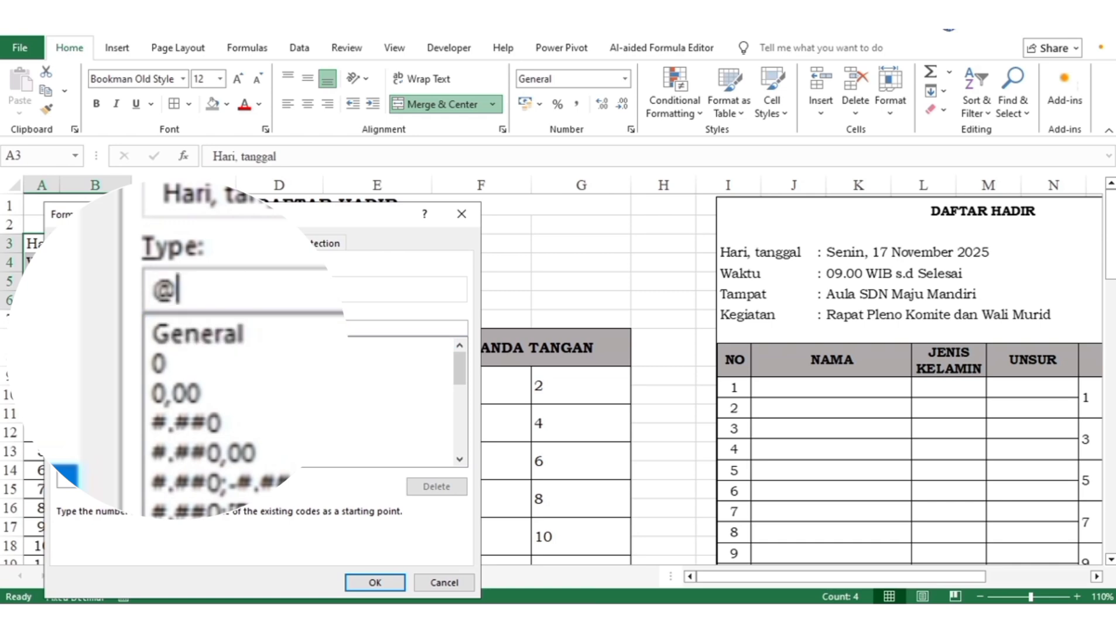
{"action": "type", "text": "*"}
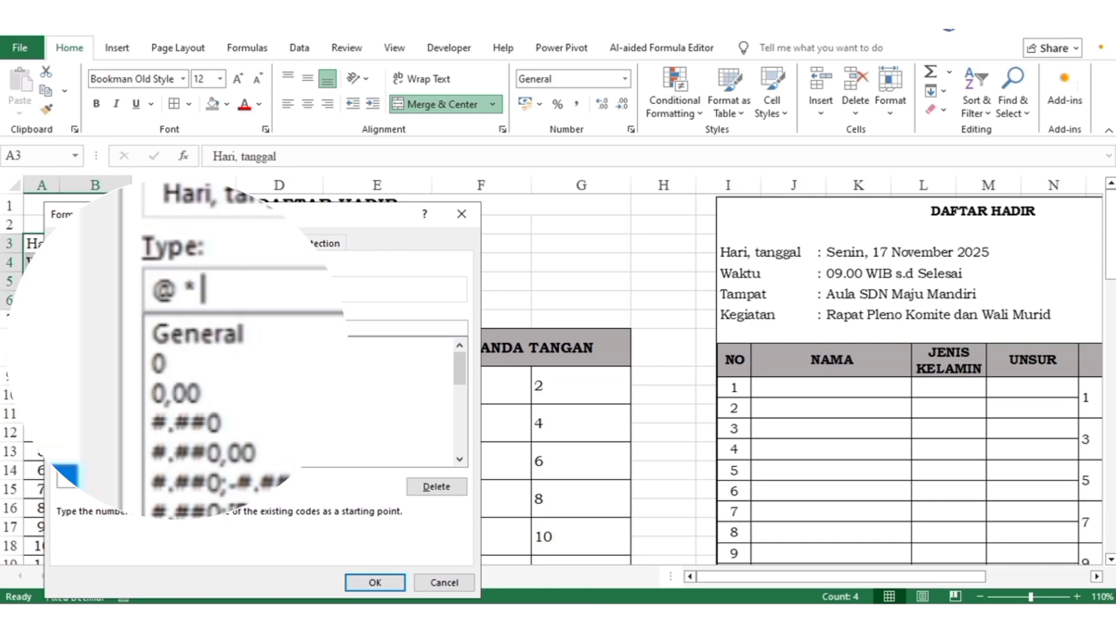
{"action": "type", "text": " \":\""}
{"action": "left_click", "coordinate": [382, 580]}
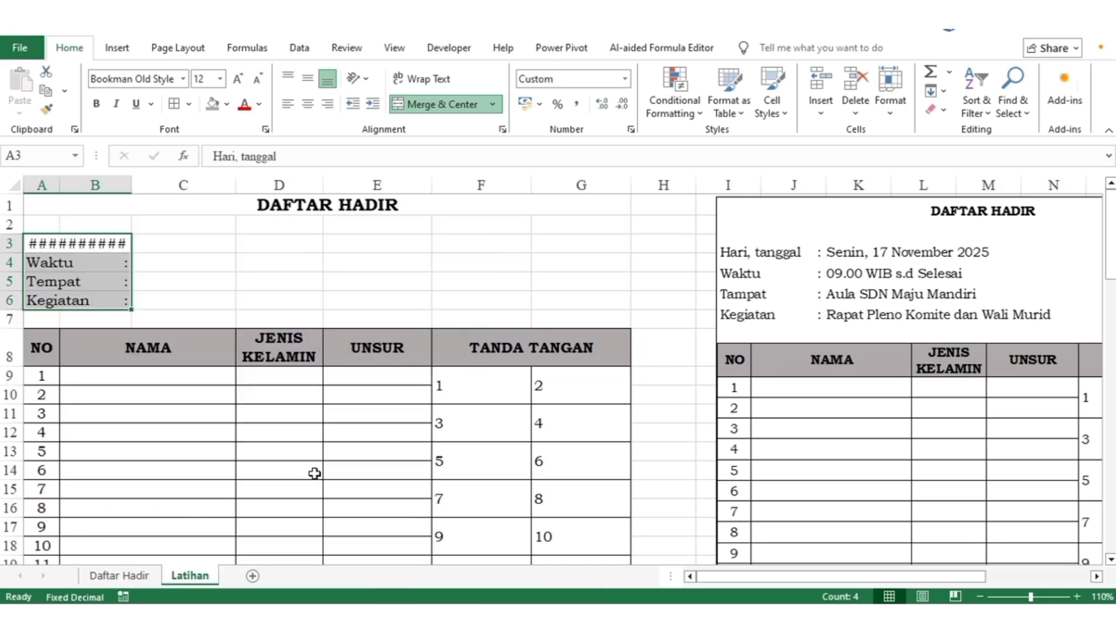
{"action": "left_click_drag", "start_coordinate": [131, 184], "coordinate": [143, 184]}
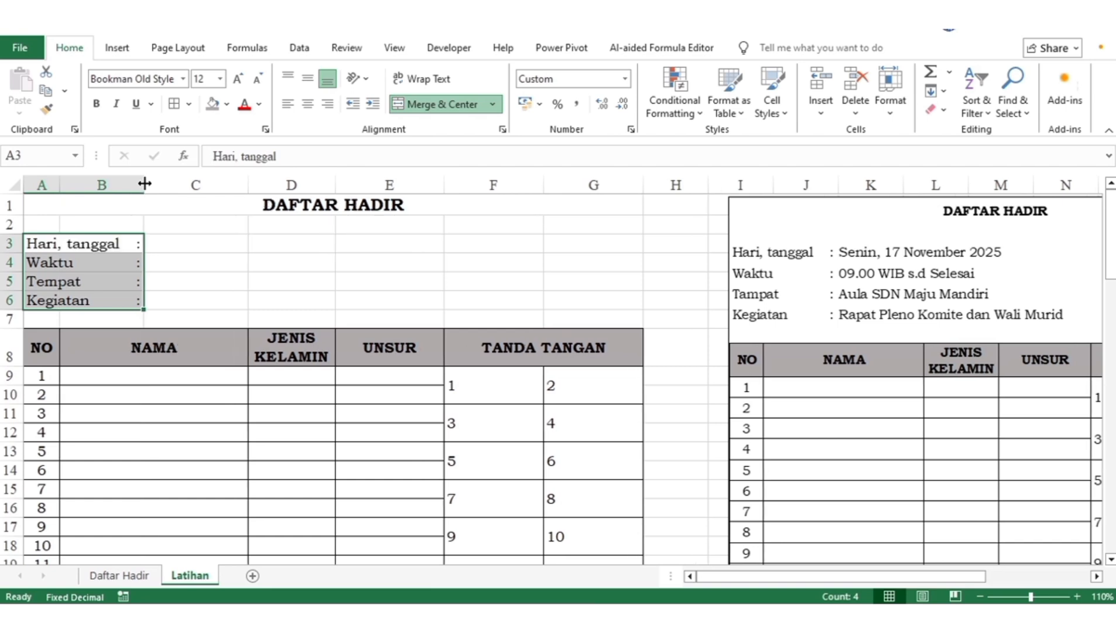
Step: Test the colon alignment in A3:B6 by making column B much wider and narrowing it back
{"action": "left_click", "coordinate": [137, 244]}
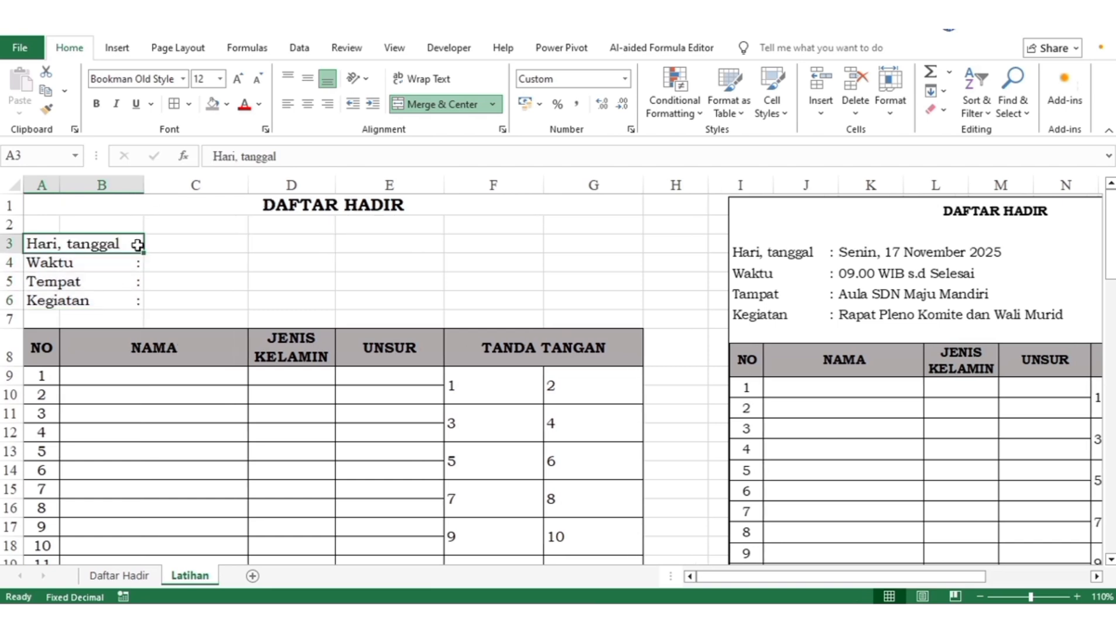
{"action": "left_click_drag", "start_coordinate": [137, 245], "coordinate": [139, 300]}
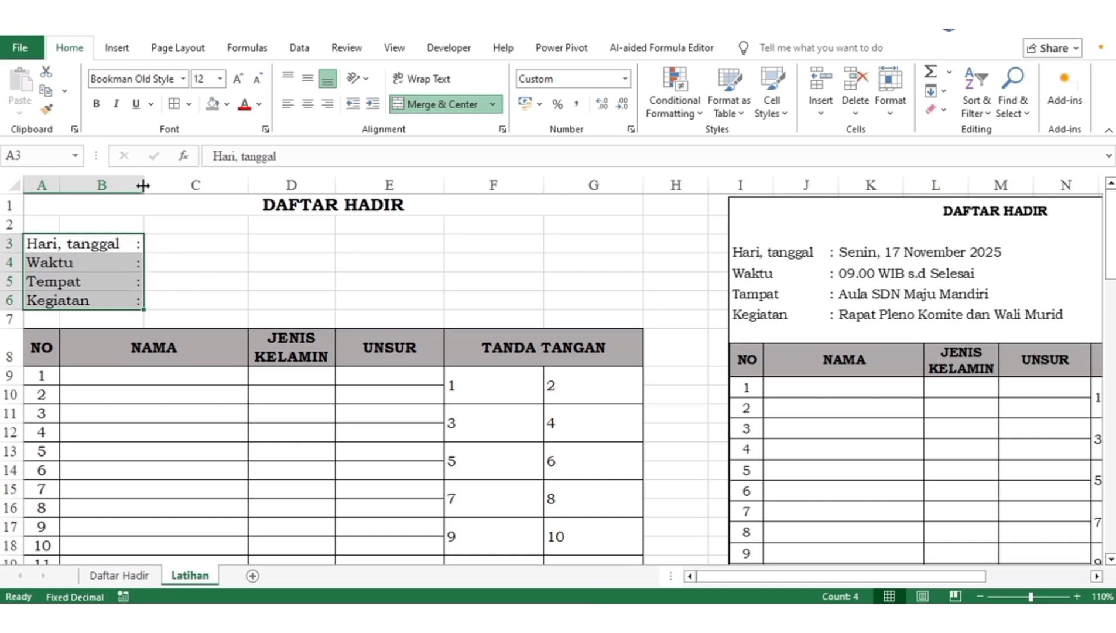
{"action": "left_click_drag", "start_coordinate": [144, 185], "coordinate": [416, 185]}
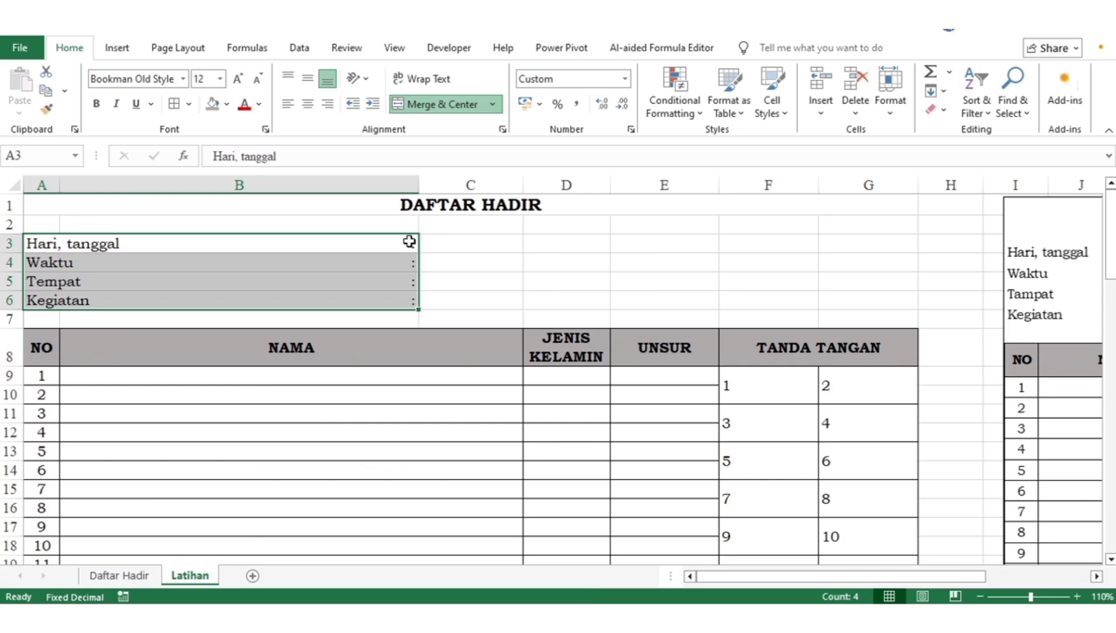
{"action": "left_click_drag", "start_coordinate": [411, 242], "coordinate": [412, 304]}
{"action": "left_click_drag", "start_coordinate": [417, 185], "coordinate": [142, 189]}
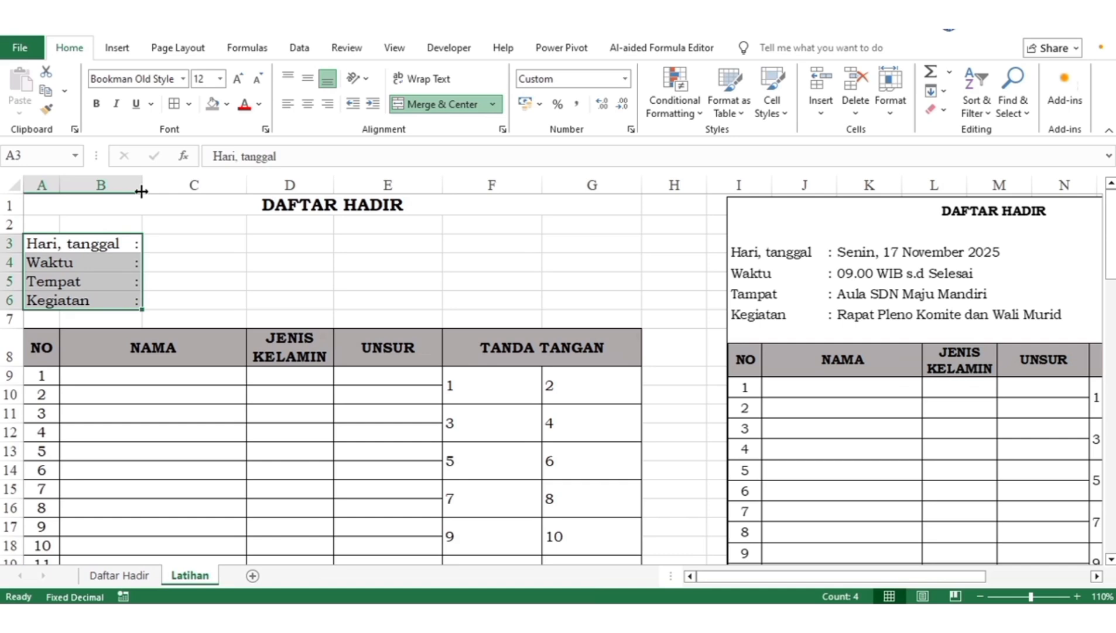
Step: Enter Senin, 17 November 2025 in cell C3 as the Hari, tanggal value
{"action": "left_click", "coordinate": [240, 256]}
{"action": "left_click", "coordinate": [218, 239]}
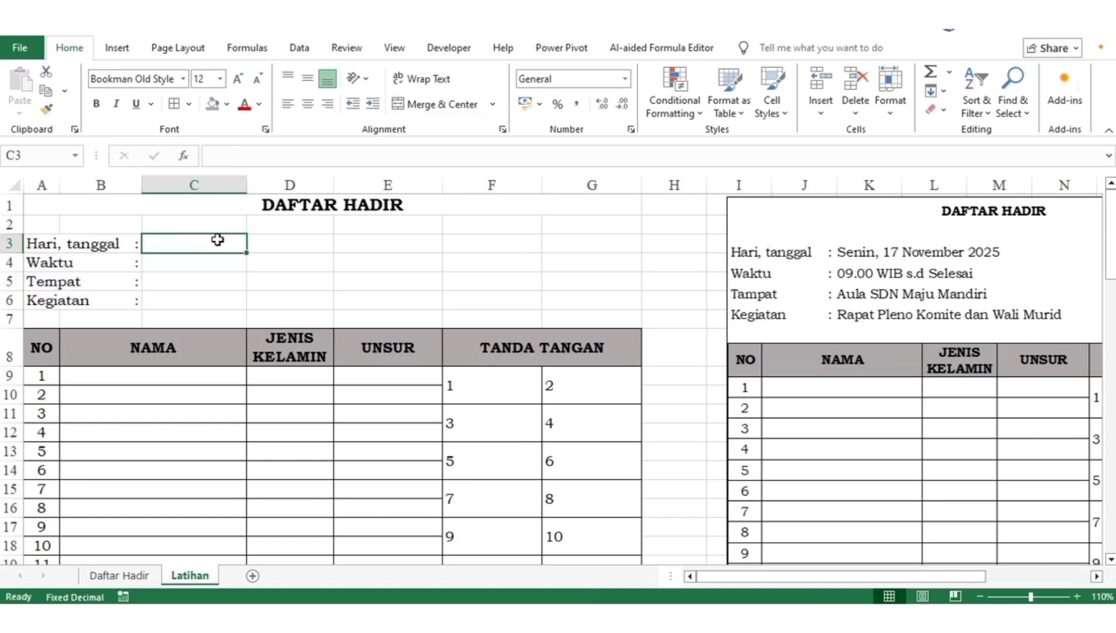
{"action": "type", "text": "Se"}
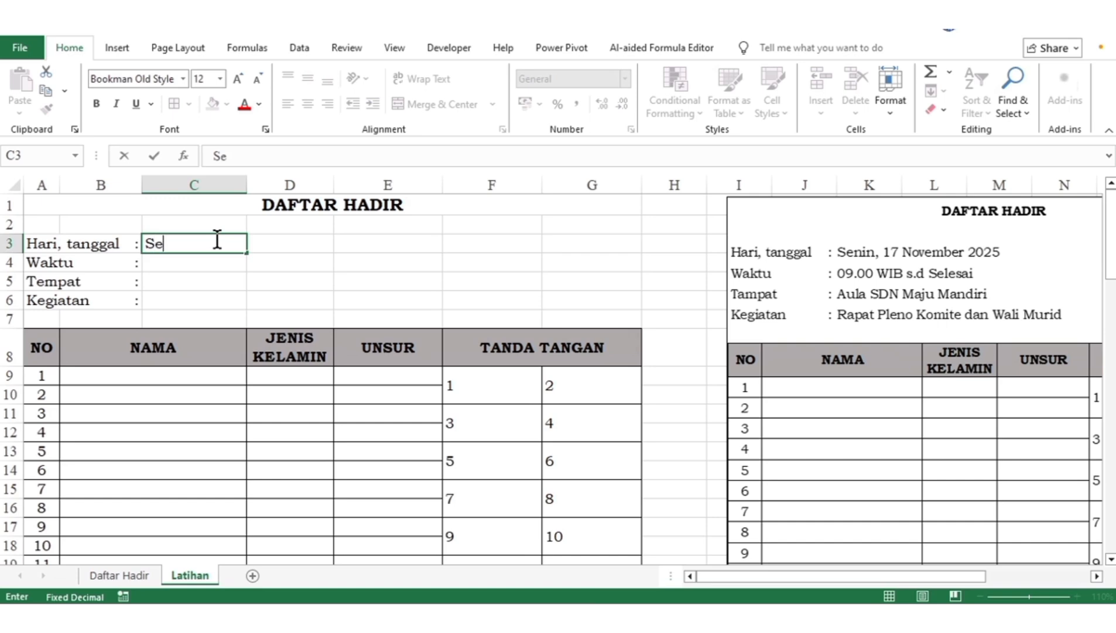
{"action": "type", "text": "nin, 17 No"}
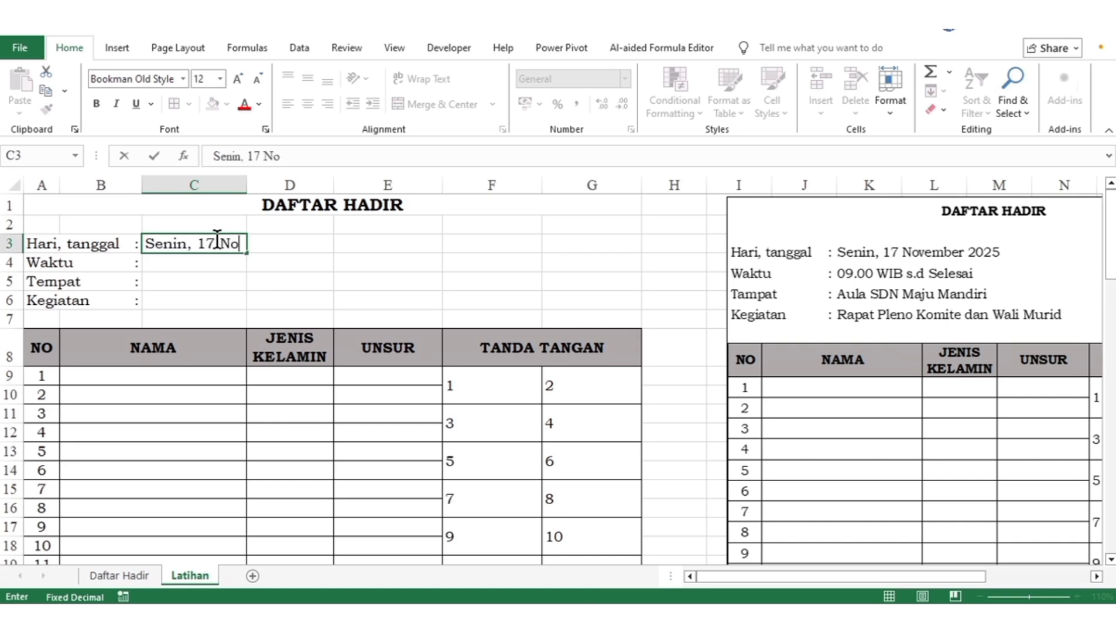
{"action": "type", "text": "vember 2025"}
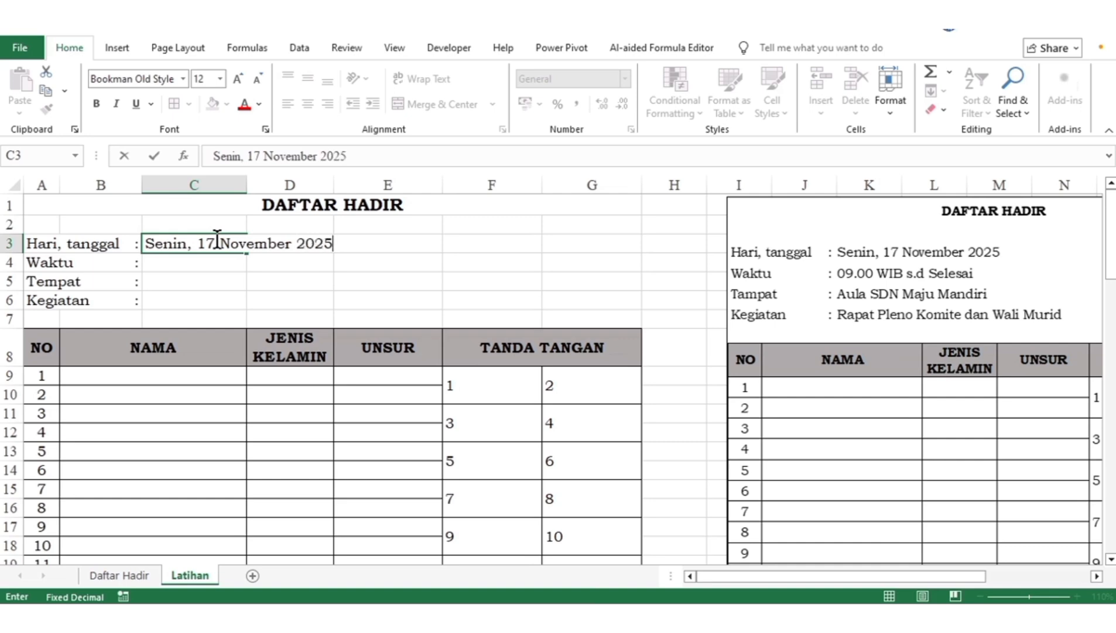
{"action": "key", "text": "Return"}
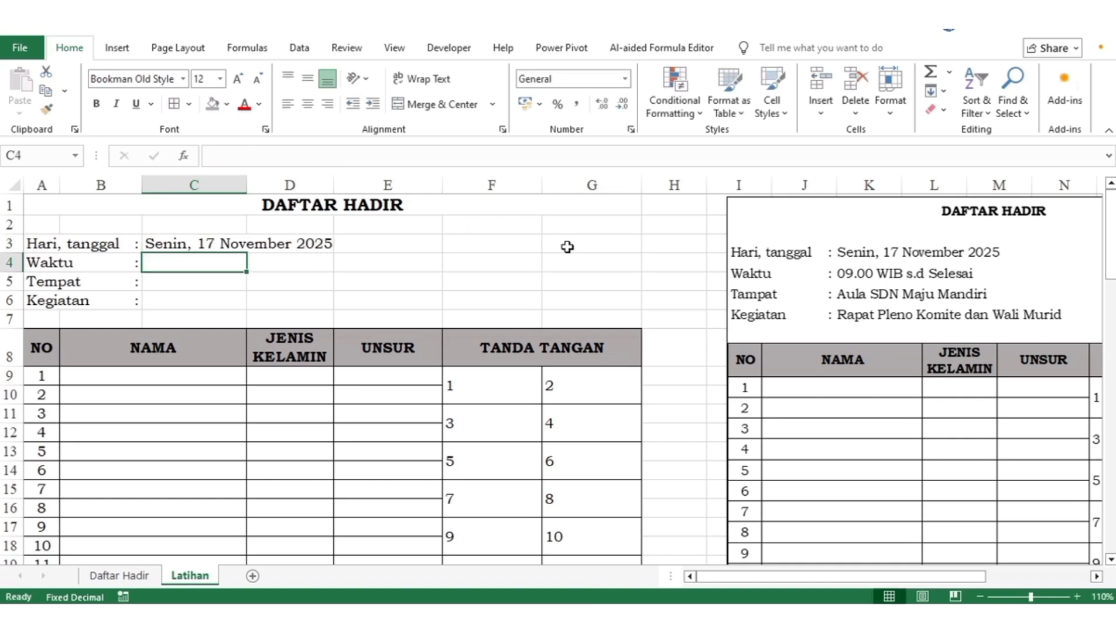
Step: Enter 09.00 WIB s.d selesai in cell C4 as the Waktu value
{"action": "type", "text": "09.00 "}
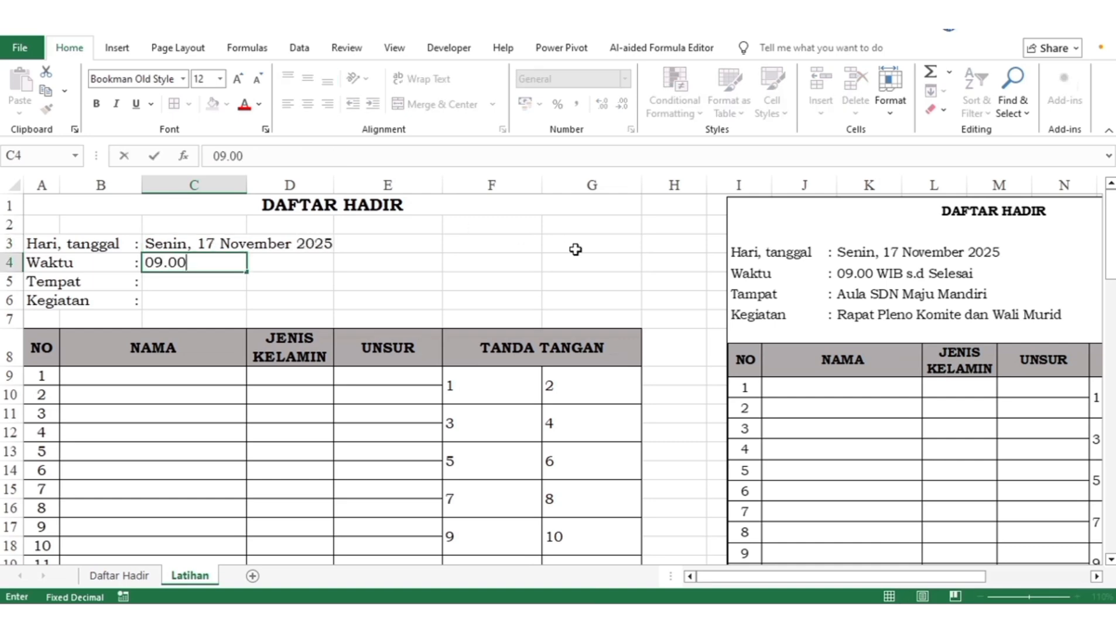
{"action": "type", "text": "WIB "}
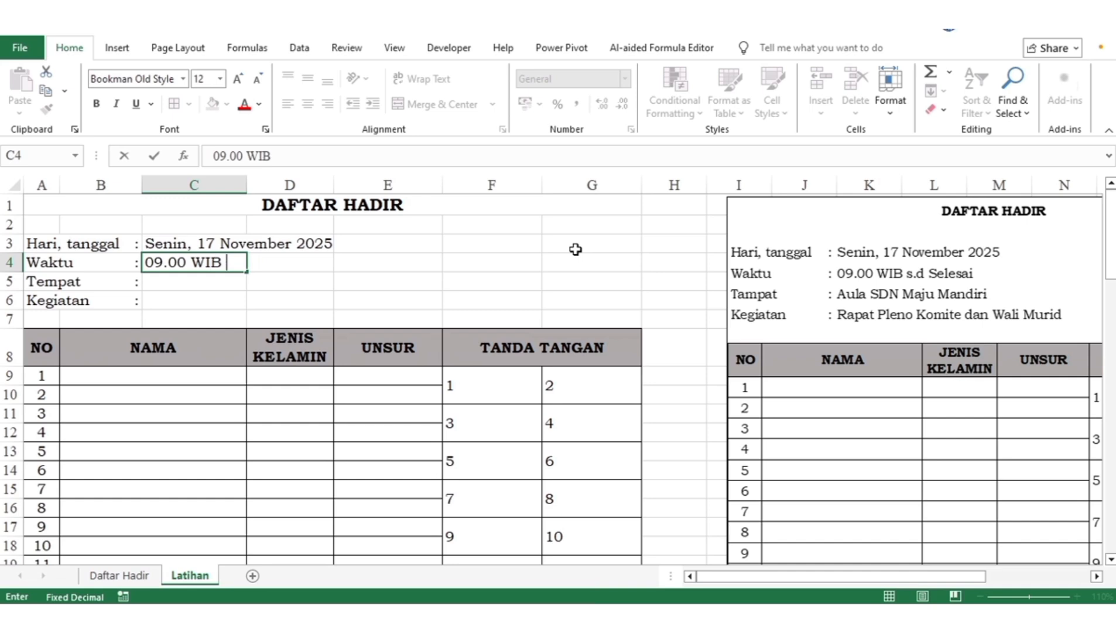
{"action": "type", "text": "s.d selesai"}
{"action": "key", "text": "Return"}
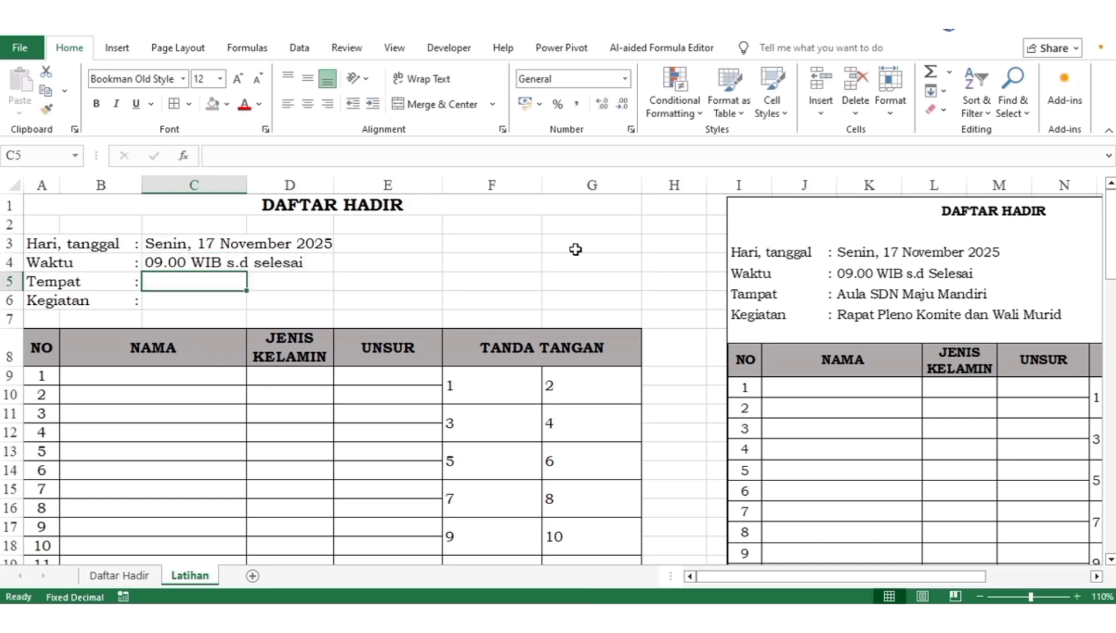
Step: Enter Aula SDN Maju Mandiri in cell C5 as the Tempat value
{"action": "type", "text": "Aula"}
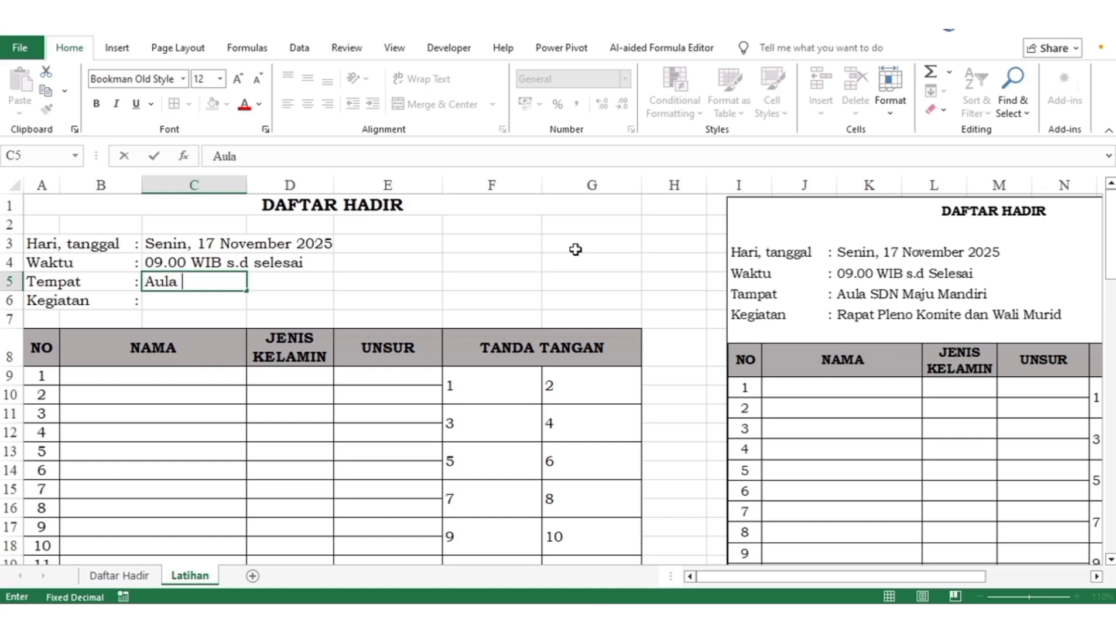
{"action": "type", "text": "SDN ma"}
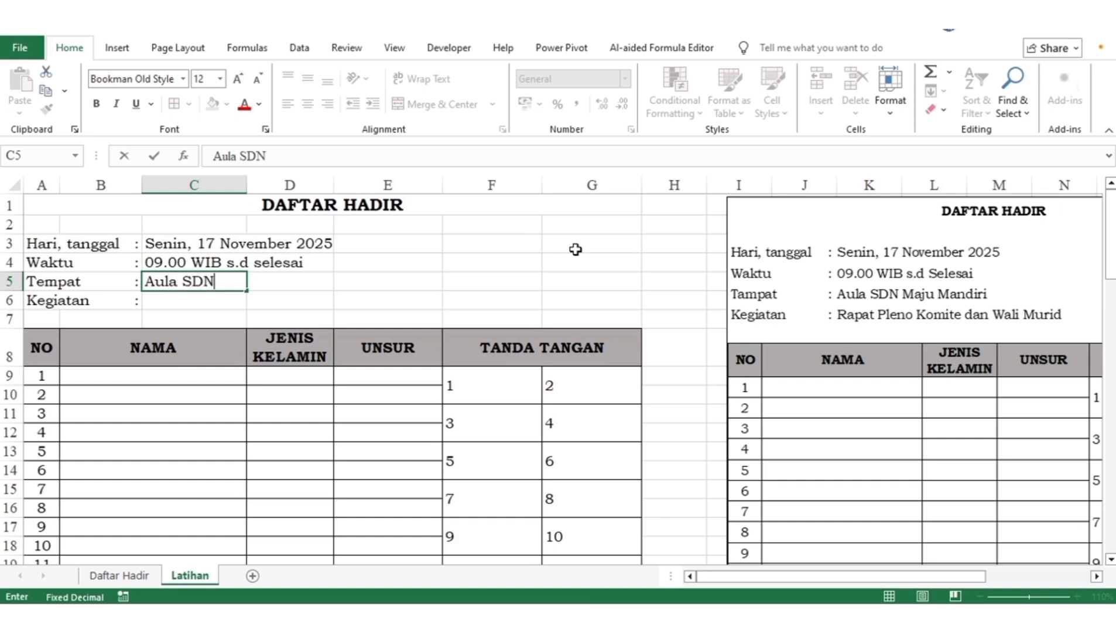
{"action": "key", "text": "BackSpace"}
{"action": "type", "text": "Mju"}
{"action": "key", "text": "BackSpace"}
{"action": "key", "text": "BackSpace"}
{"action": "type", "text": "aju Mandiri"}
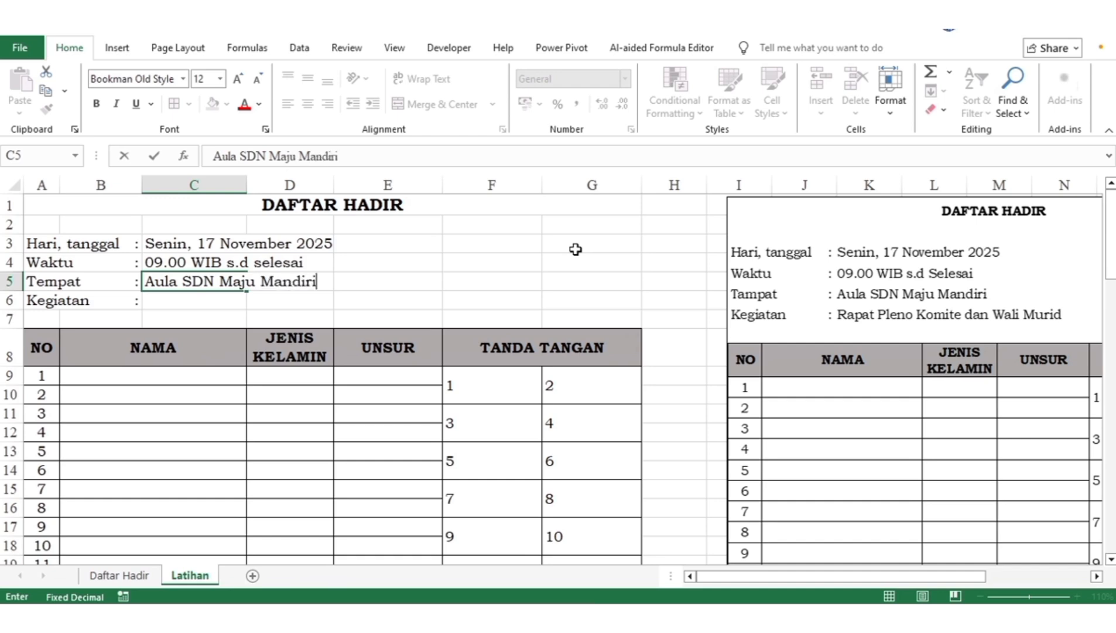
{"action": "key", "text": "Return"}
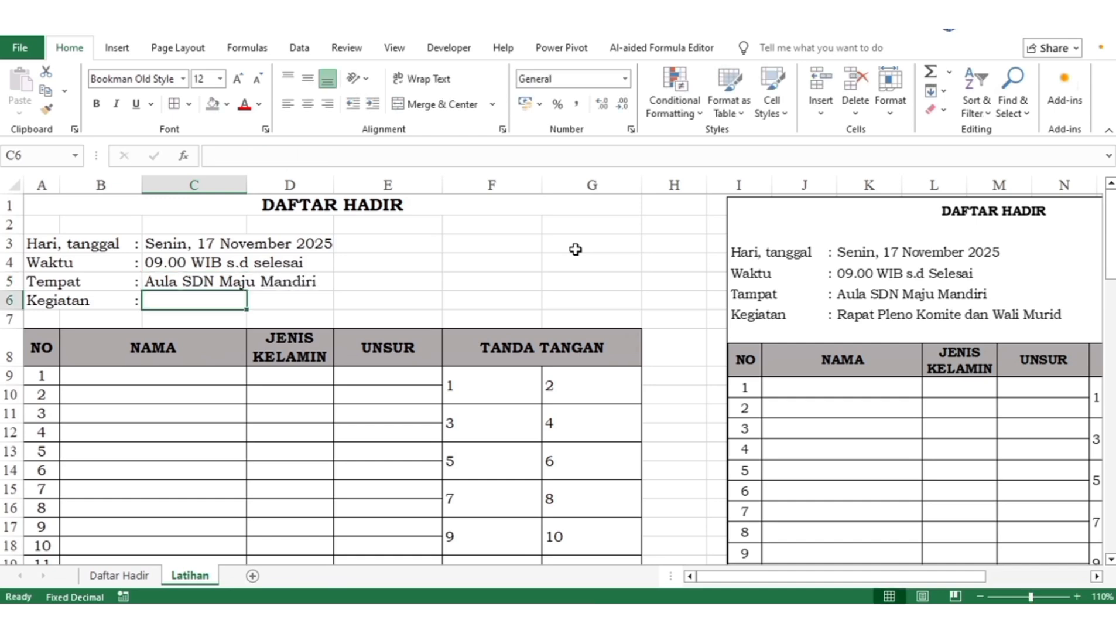
Step: Enter Rapat Pleno Komite dan Wali Murid in cell C6 as the Kegiatan value
{"action": "type", "text": "Raa"}
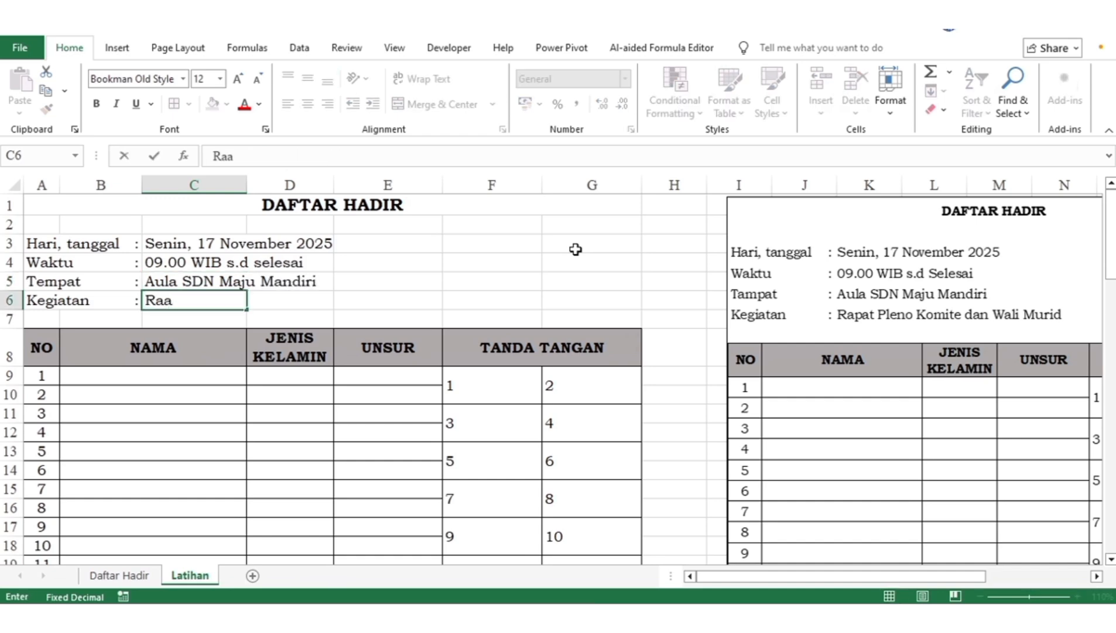
{"action": "type", "text": "pat Ple"}
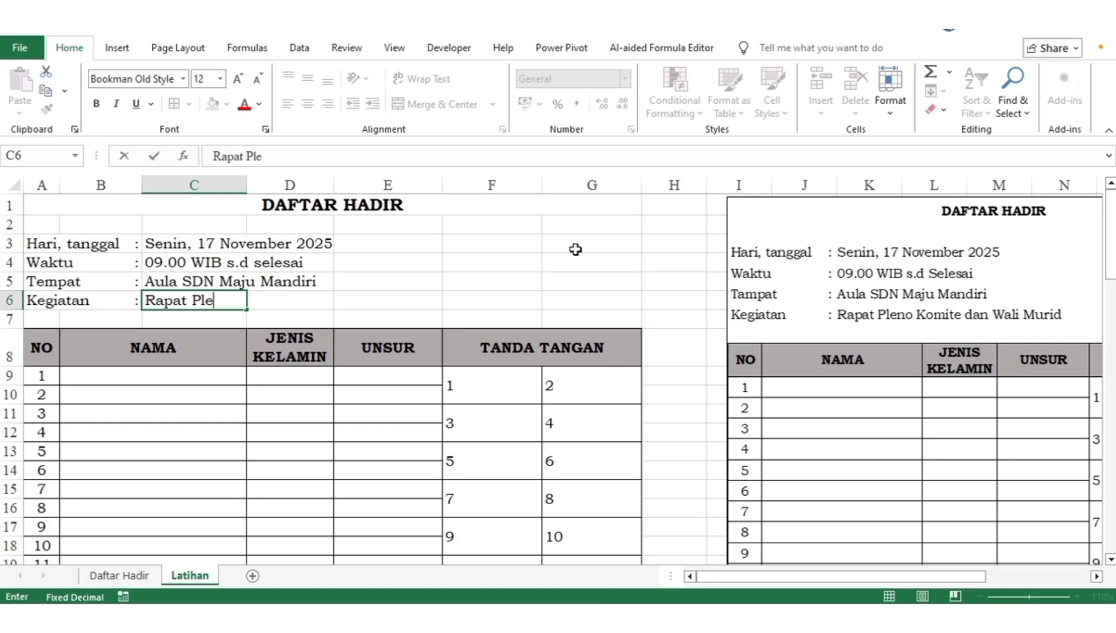
{"action": "type", "text": "no Kome"}
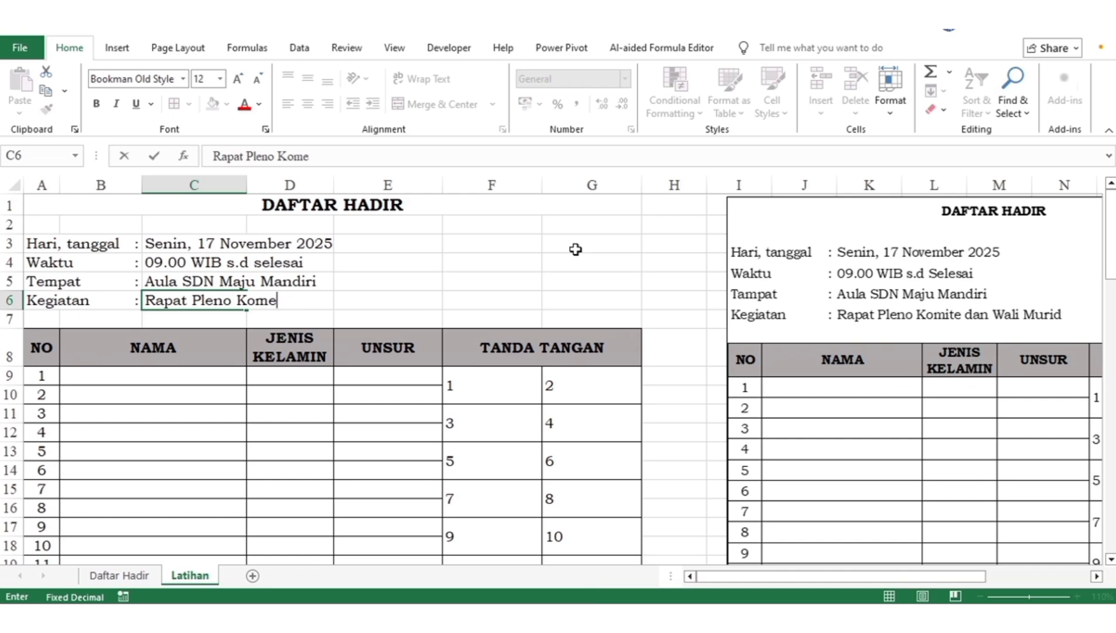
{"action": "type", "text": "tte dan Wali "}
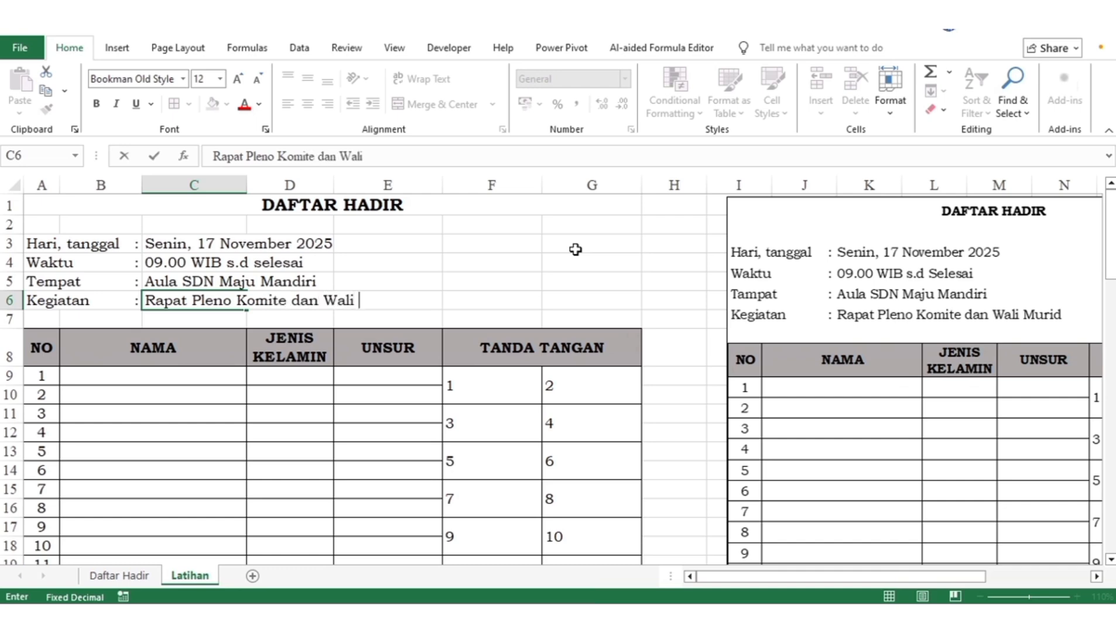
{"action": "type", "text": "m"}
{"action": "key", "text": "BackSpace"}
{"action": "type", "text": "Murid"}
{"action": "key", "text": "Return"}
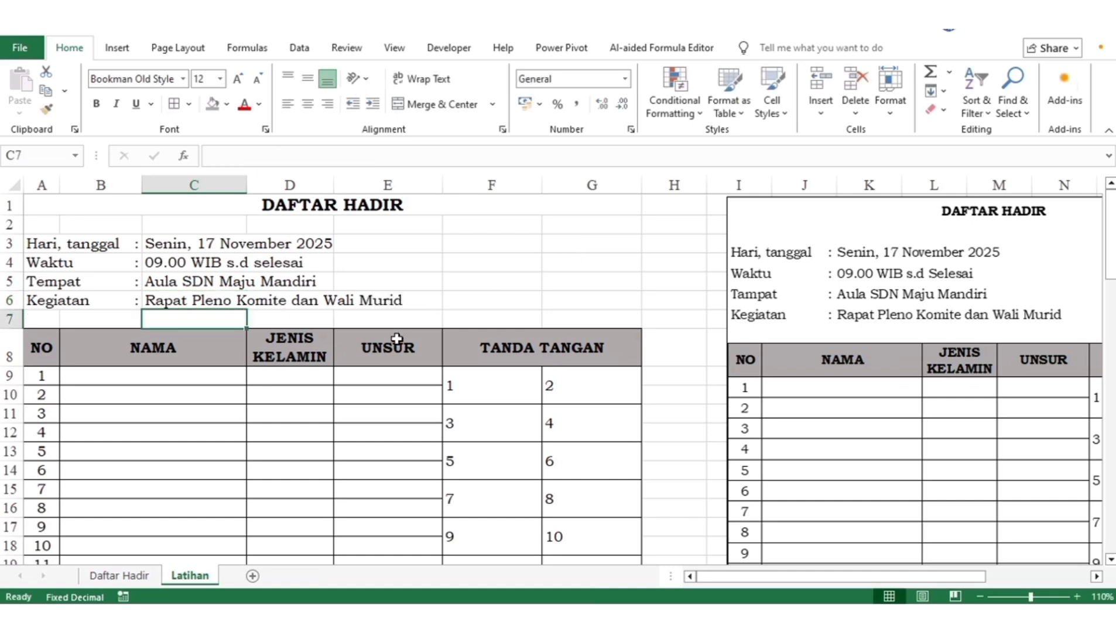
{"action": "left_click", "coordinate": [396, 350]}
{"action": "left_click", "coordinate": [397, 398]}
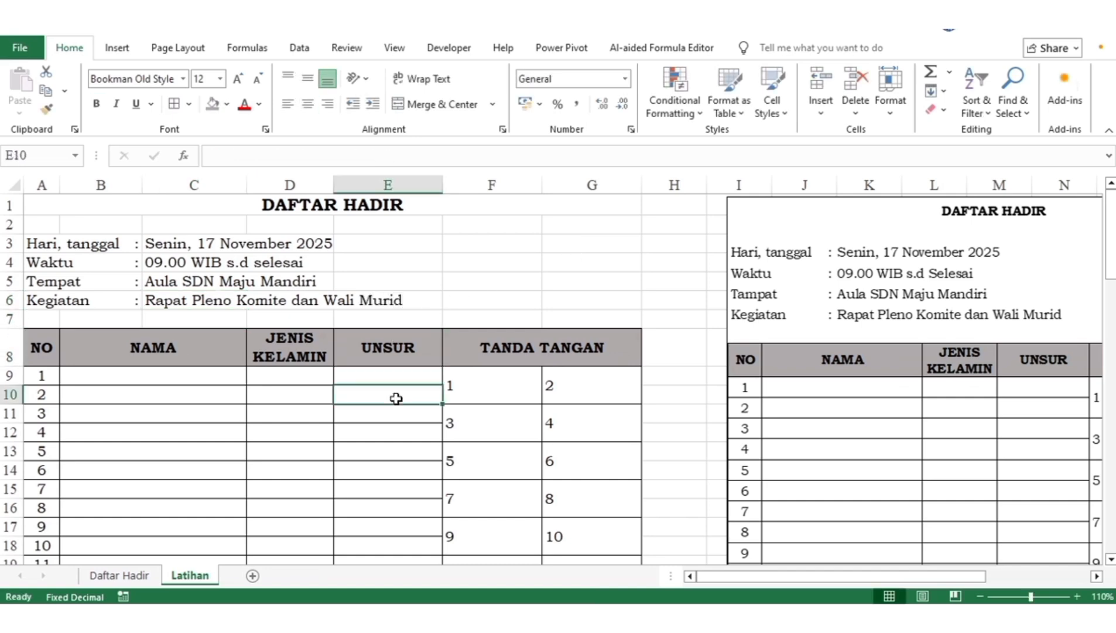
{"action": "left_click_drag", "start_coordinate": [1113, 234], "coordinate": [1113, 226]}
{"action": "left_click", "coordinate": [399, 431]}
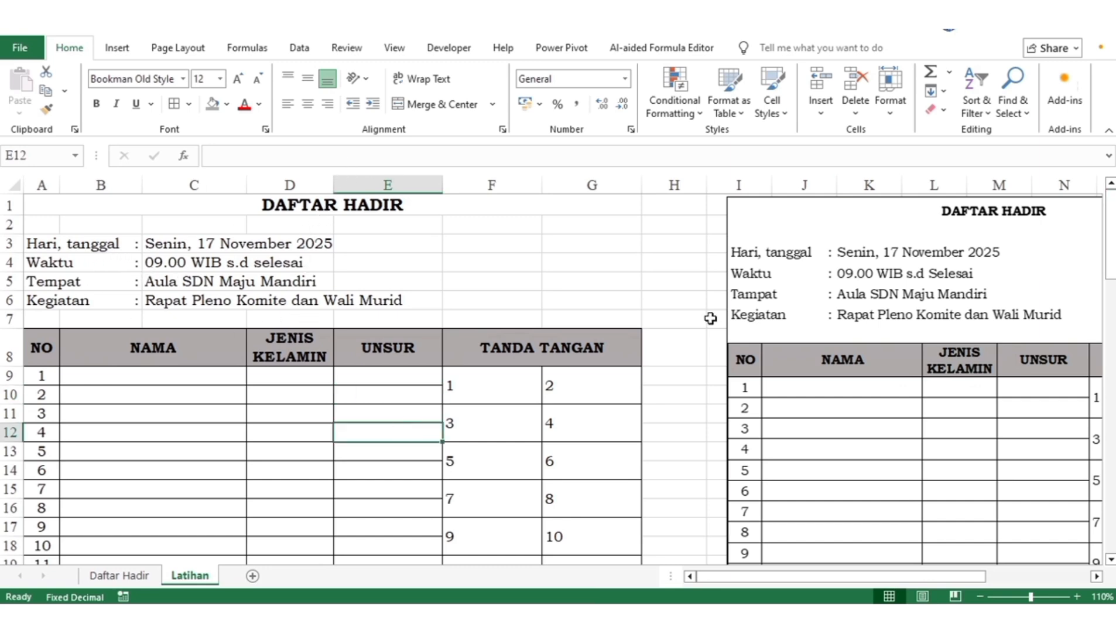
{"action": "left_click_drag", "start_coordinate": [1111, 230], "coordinate": [1102, 165]}
{"action": "left_click", "coordinate": [220, 413]}
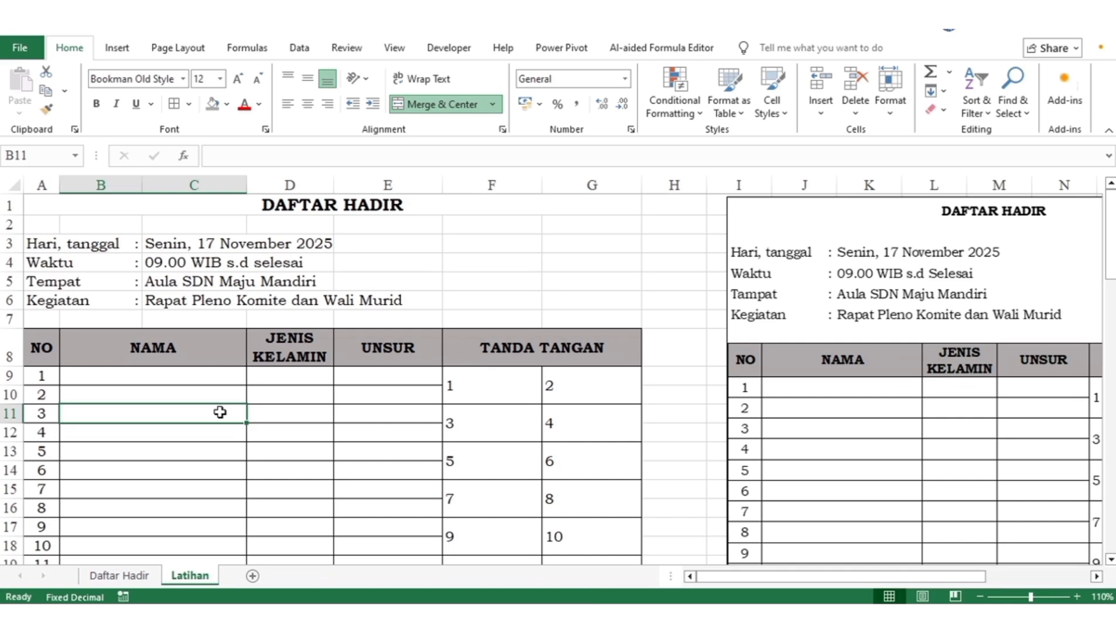
{"action": "left_click", "coordinate": [387, 431]}
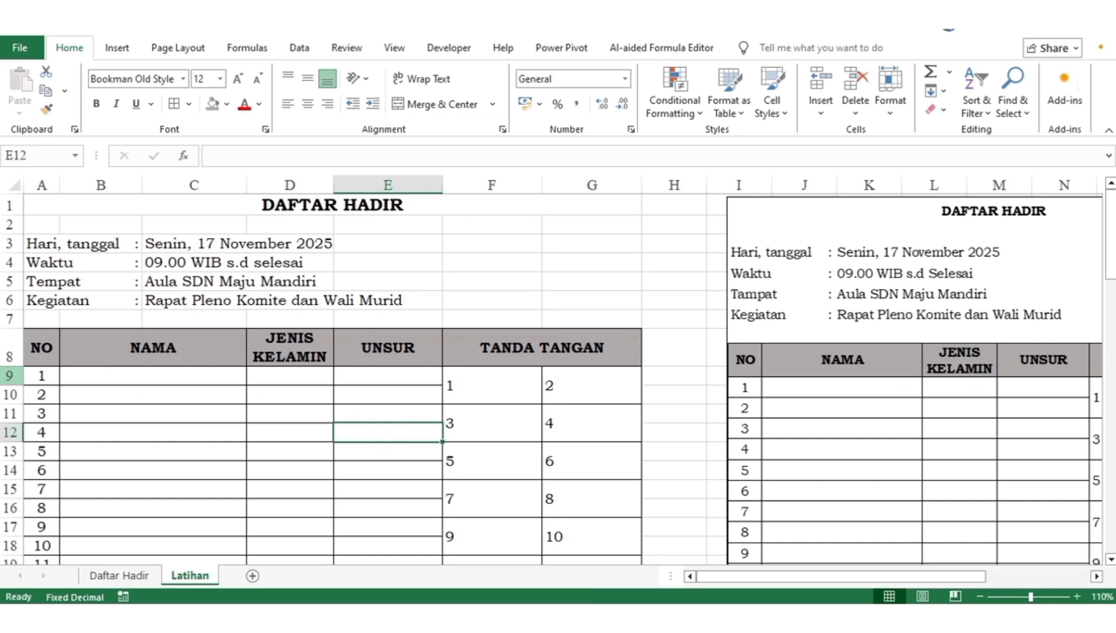
Step: Freeze panes at cell B9 so that rows 1 to 8 and column A are locked
{"action": "left_click", "coordinate": [9, 374]}
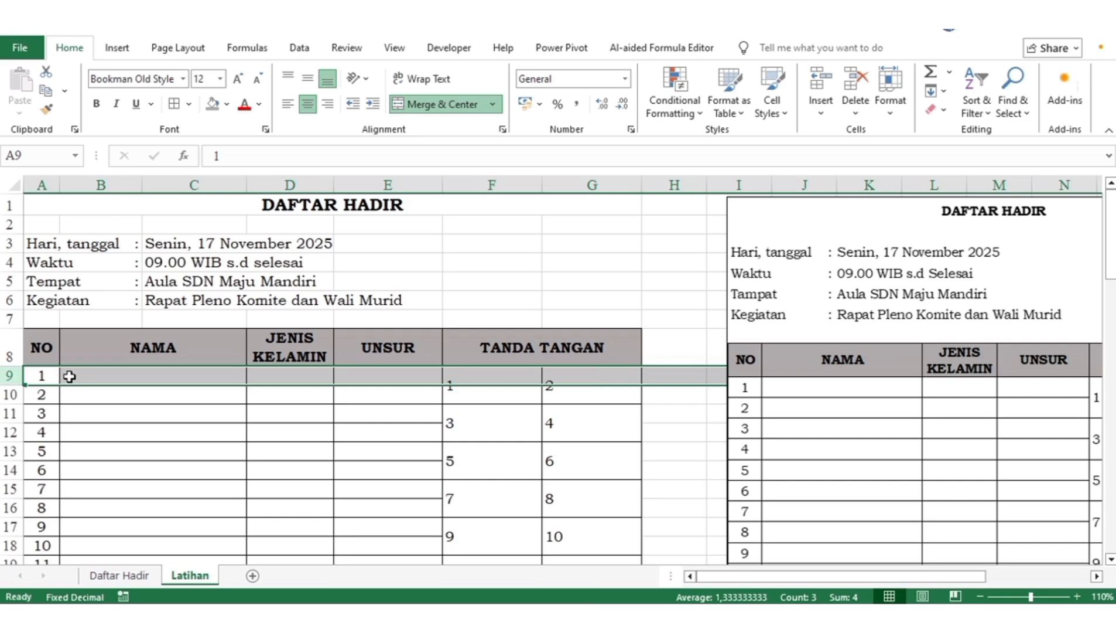
{"action": "left_click", "coordinate": [87, 376]}
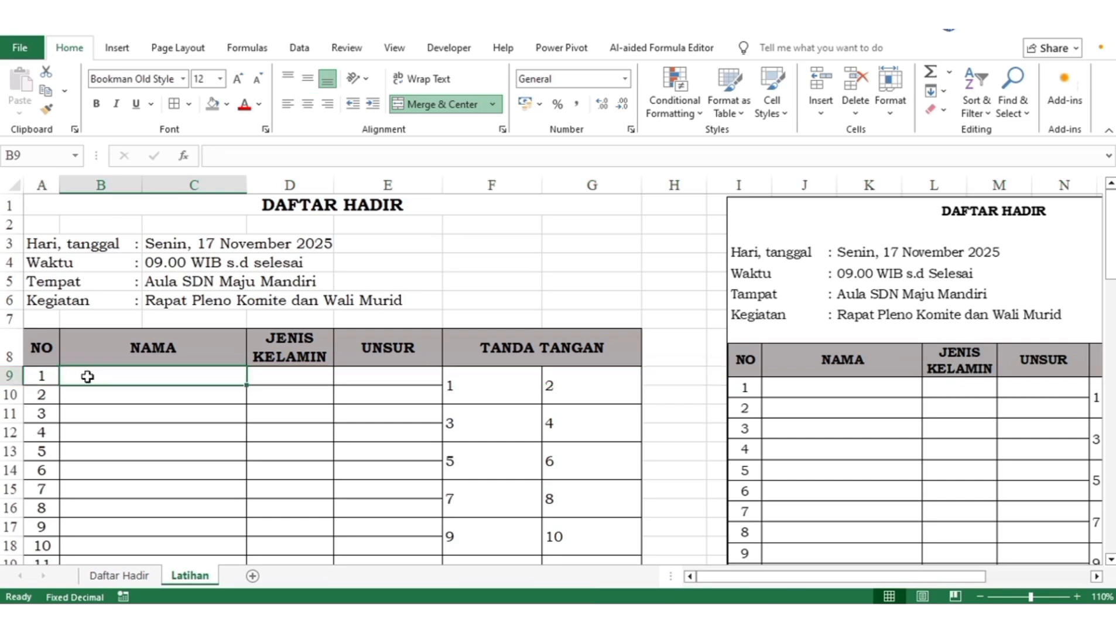
{"action": "left_click", "coordinate": [395, 48]}
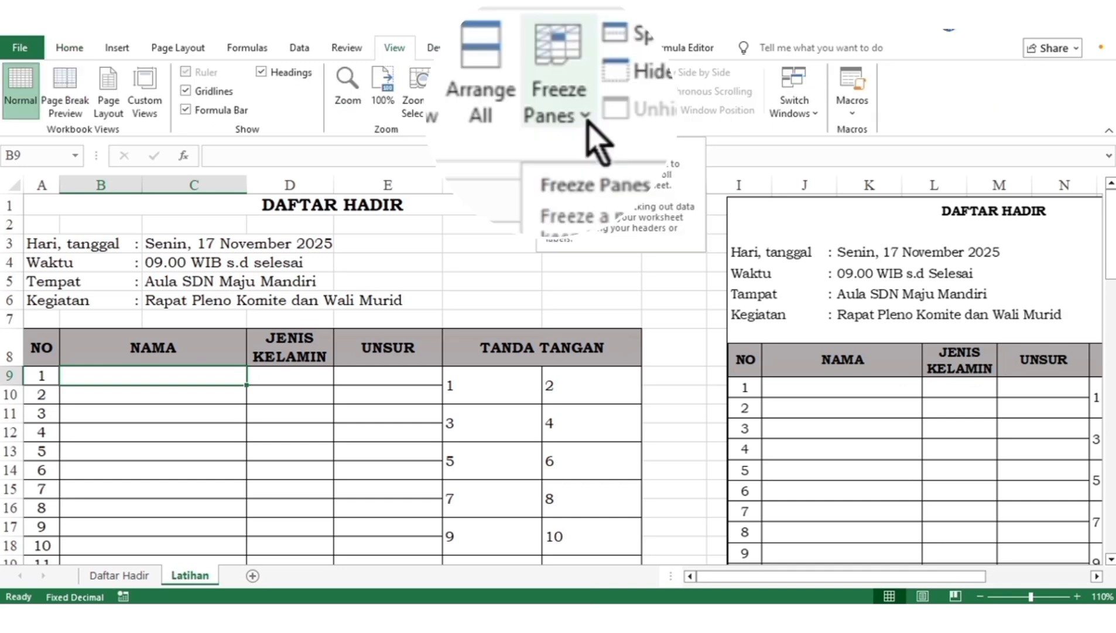
{"action": "left_click", "coordinate": [587, 119]}
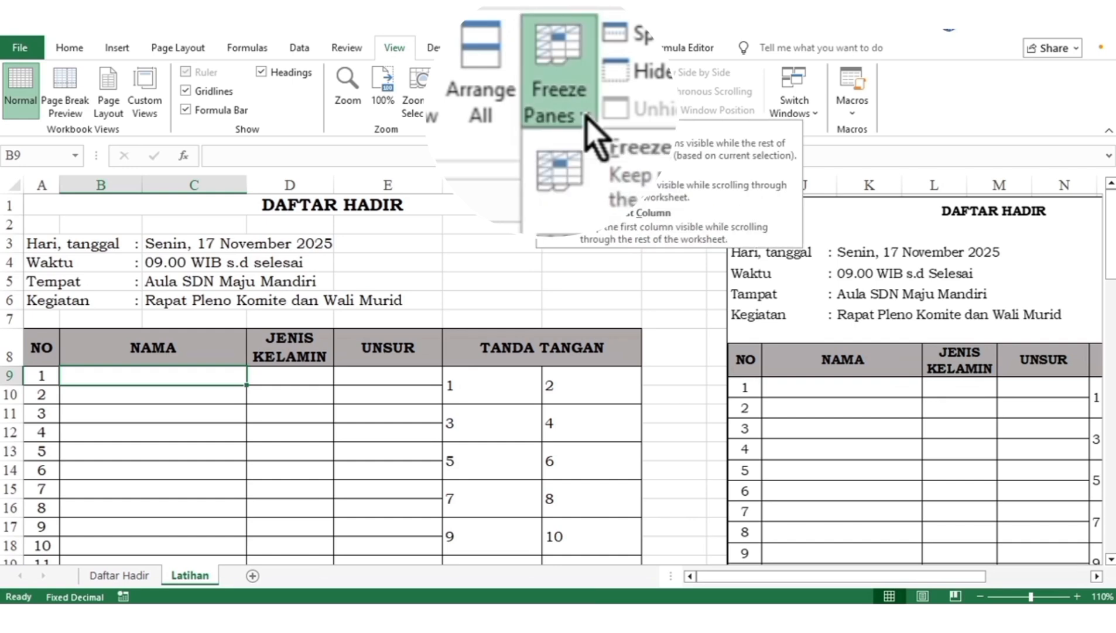
{"action": "left_click", "coordinate": [592, 142]}
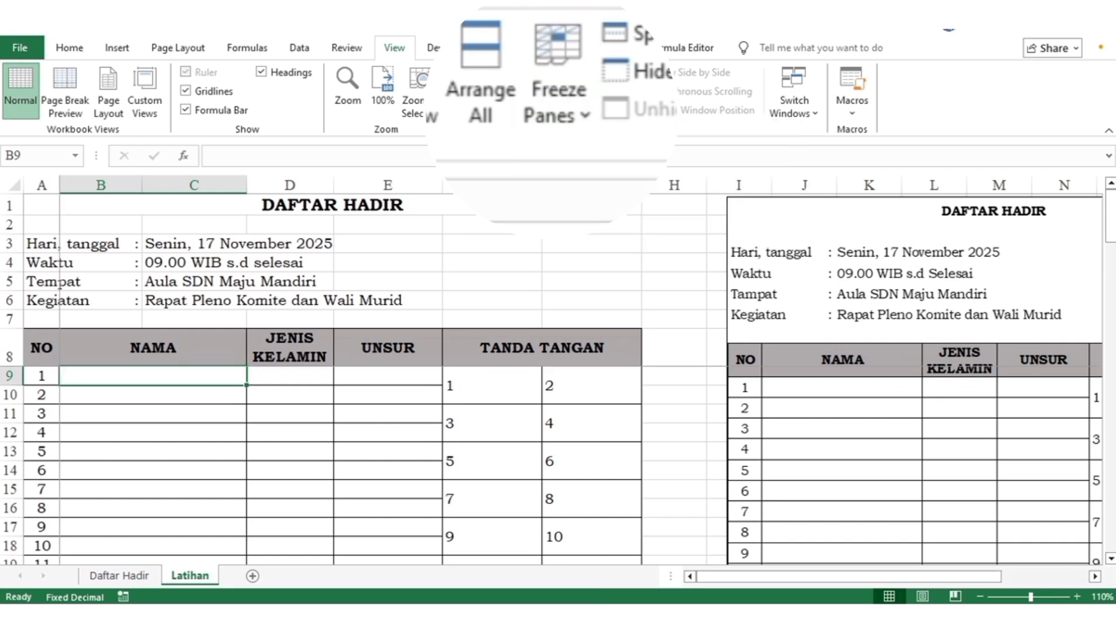
{"action": "left_click", "coordinate": [351, 451]}
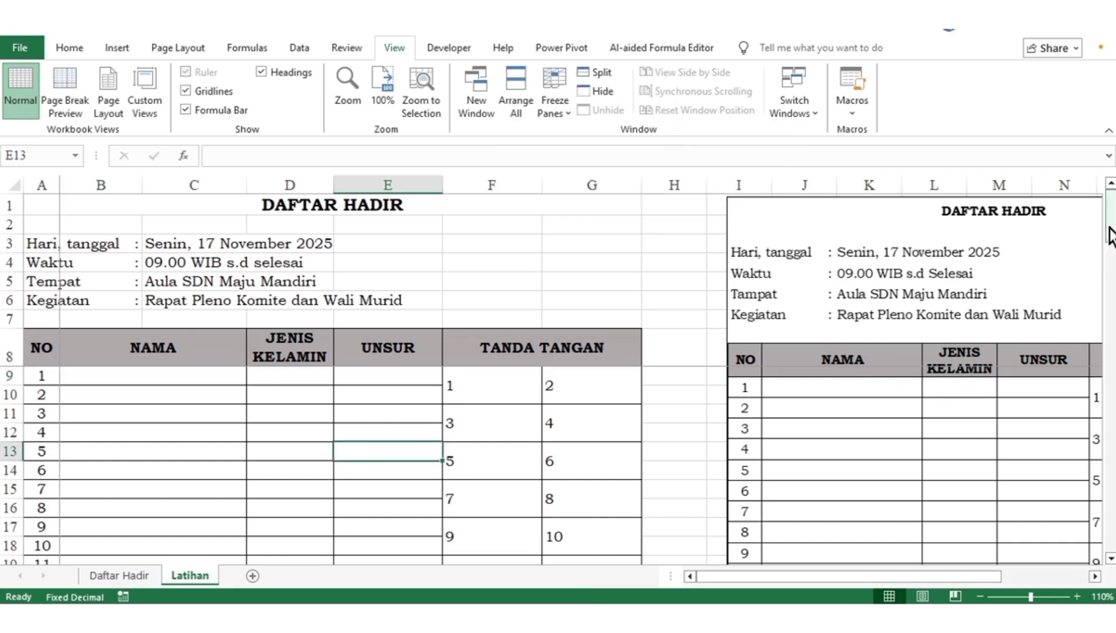
Step: Move the linked reference picture closer to the attendance list so its final rows sit beside the end of the table
{"action": "left_click_drag", "start_coordinate": [1111, 231], "coordinate": [1111, 484]}
{"action": "left_click_drag", "start_coordinate": [1018, 478], "coordinate": [917, 281]}
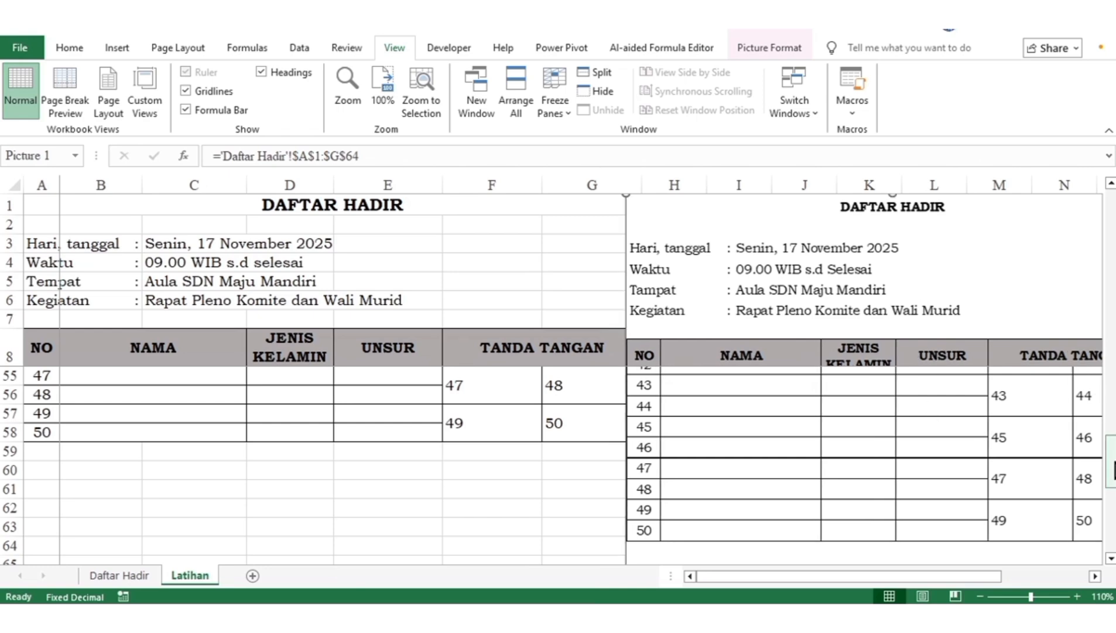
{"action": "mouse_move", "coordinate": [1113, 468]}
{"action": "left_mouse_down"}
{"action": "mouse_move", "coordinate": [1114, 495]}
{"action": "mouse_move", "coordinate": [1114, 347]}
{"action": "mouse_move", "coordinate": [1114, 451]}
{"action": "left_mouse_up"}
{"action": "left_click_drag", "start_coordinate": [1111, 509], "coordinate": [1111, 467]}
Step: Enter Jakarta, 17 November 2025 in cell F60 as the place and date of the signature block
{"action": "left_click", "coordinate": [479, 467]}
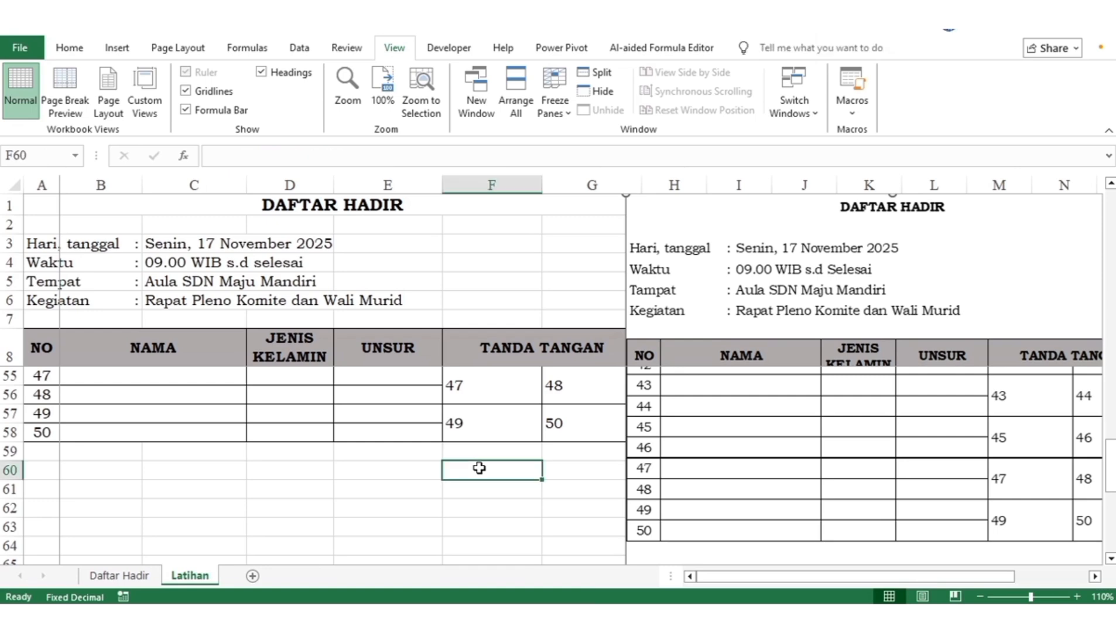
{"action": "type", "text": "Jak"}
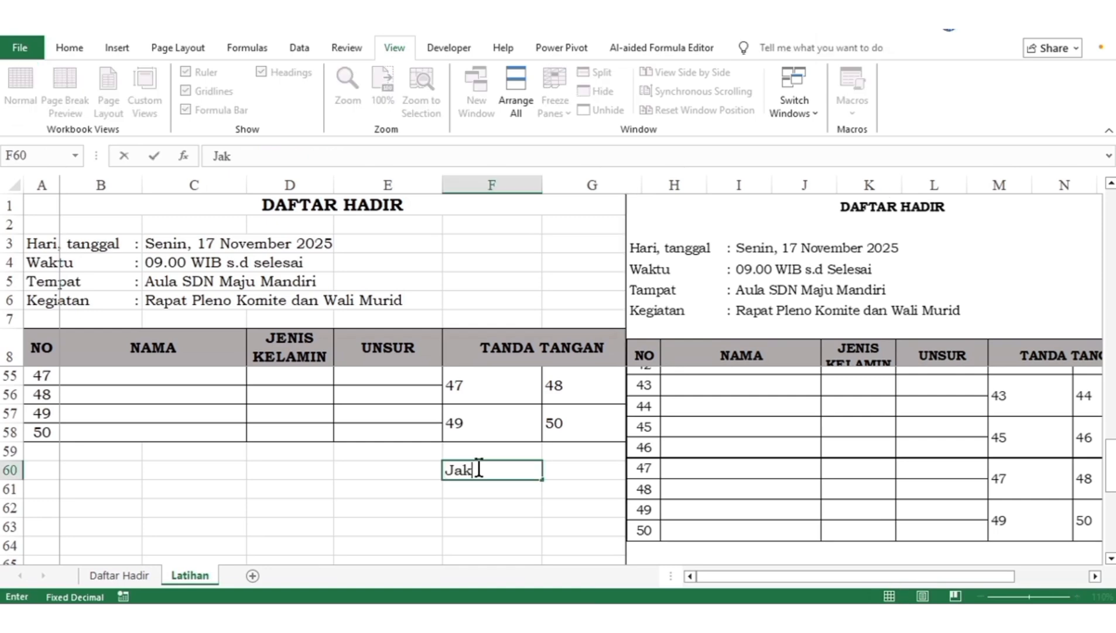
{"action": "type", "text": "arta, 17"}
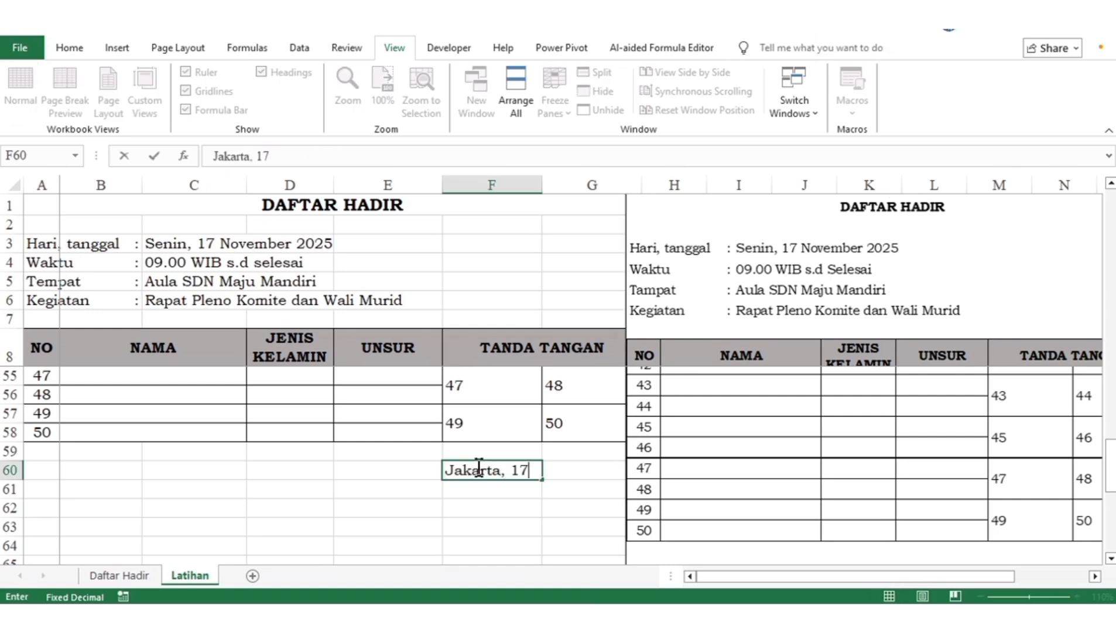
{"action": "type", "text": " Novembe"}
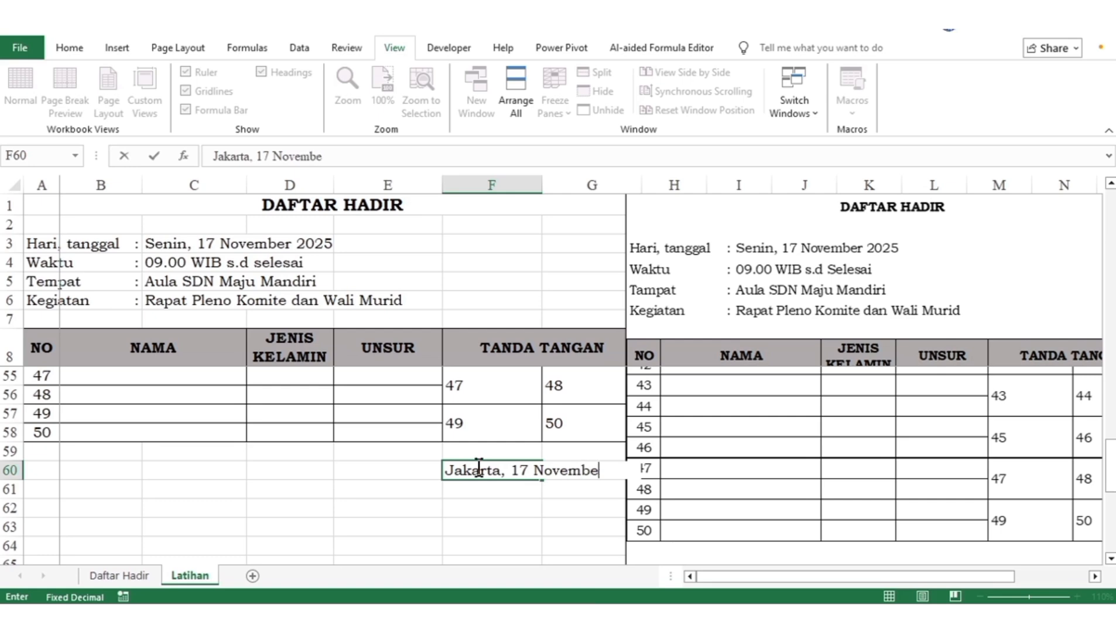
{"action": "type", "text": "r 2025"}
{"action": "key", "text": "Return"}
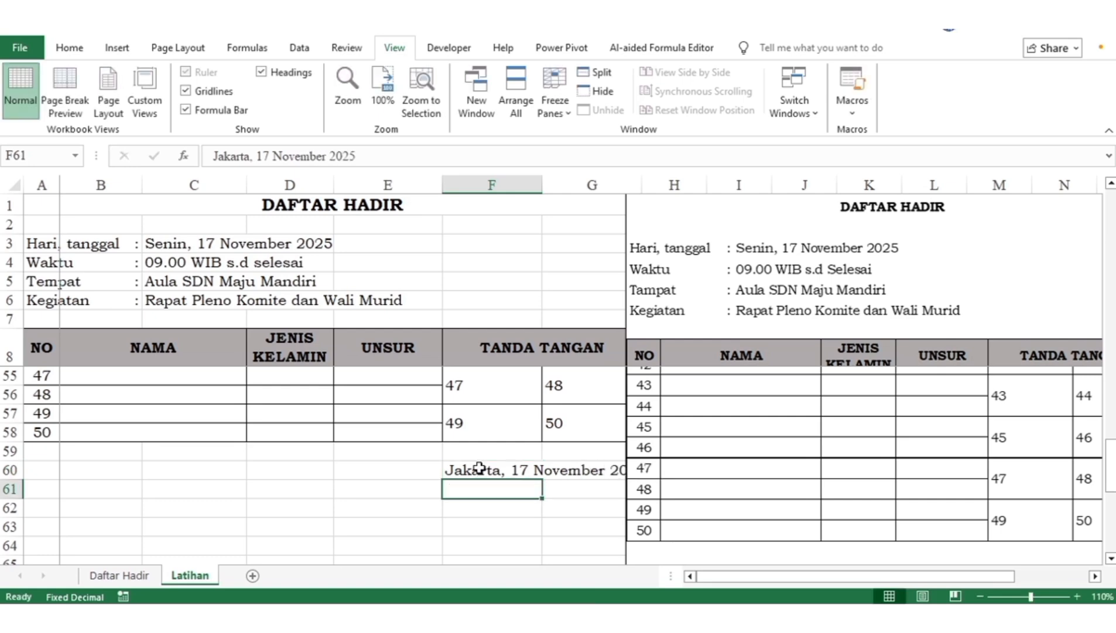
Step: Enter Kepala SDN Maju Mandiri in cell F61 as the signatory's position
{"action": "type", "text": "Kepala SD"}
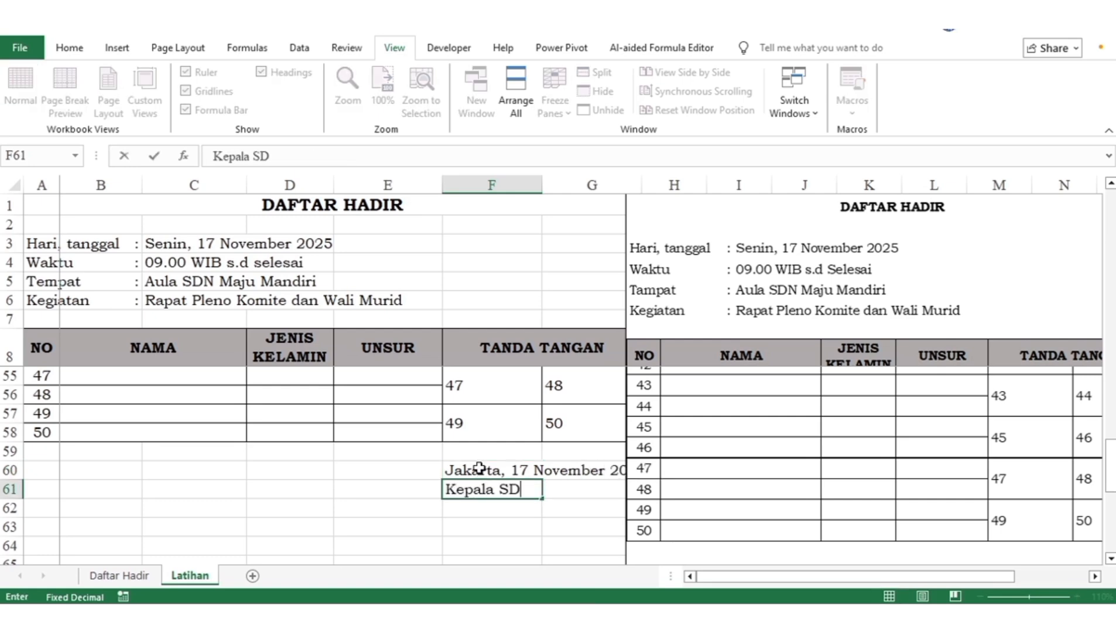
{"action": "type", "text": "N Ma"}
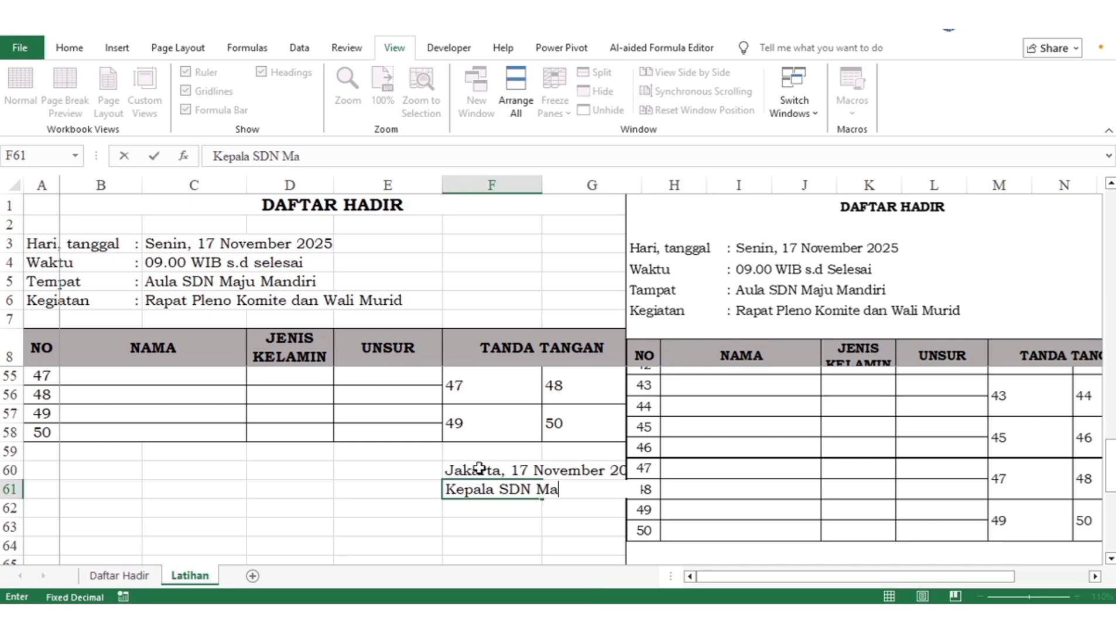
{"action": "type", "text": "ju Mandiri"}
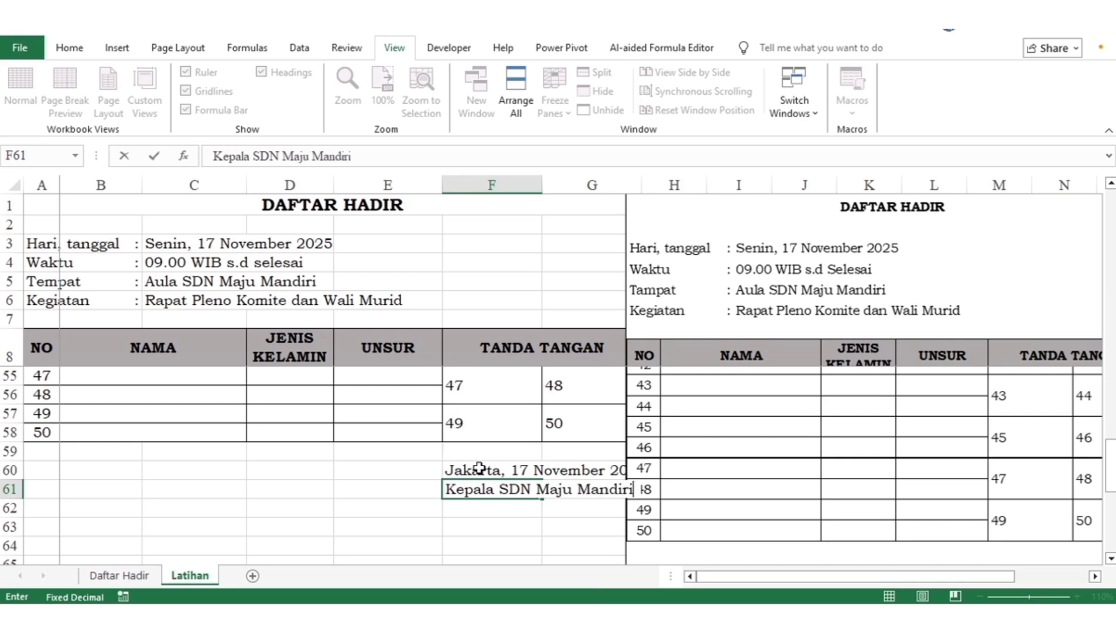
{"action": "key", "text": "Return"}
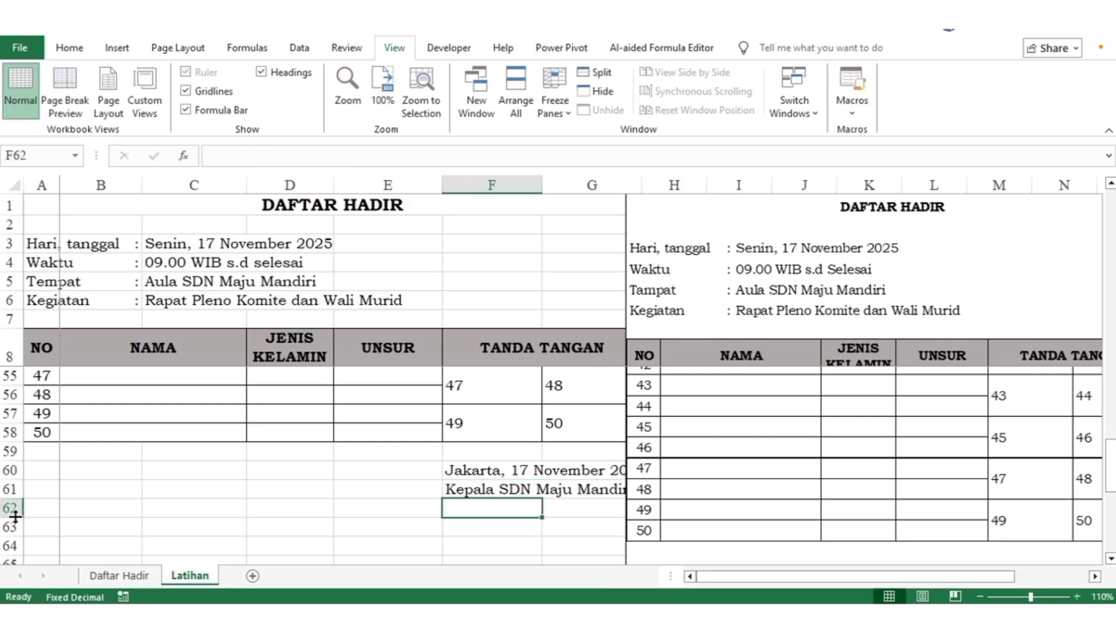
Step: Make row 62 much taller for a signature and enter the school head's name with the S.Pd degree in F62
{"action": "left_click_drag", "start_coordinate": [15, 515], "coordinate": [15, 563]}
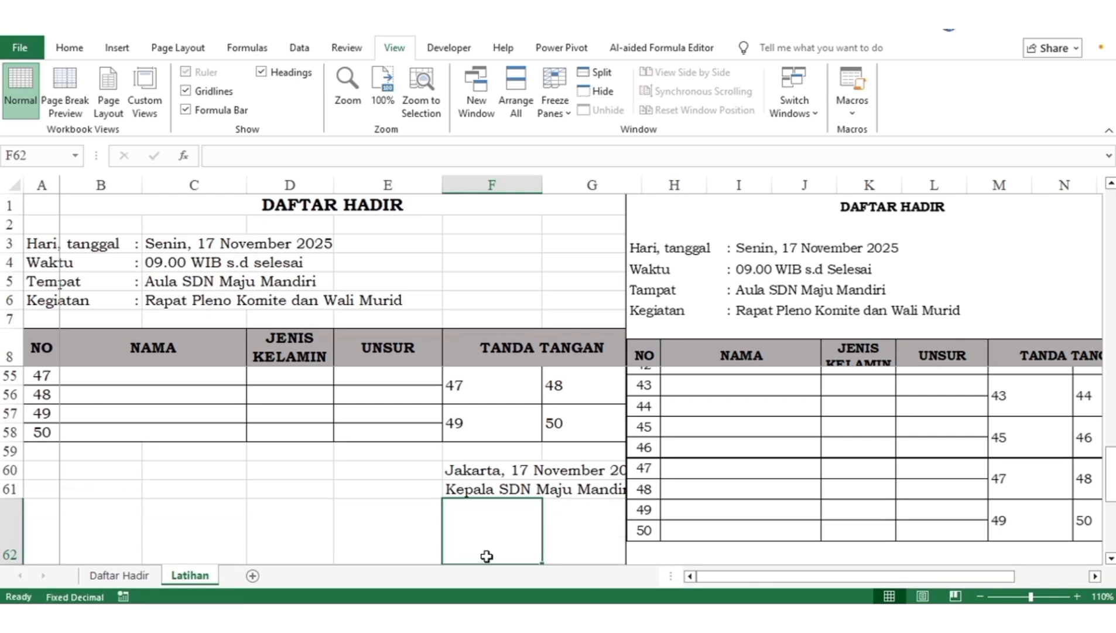
{"action": "type", "text": "SUDIM"}
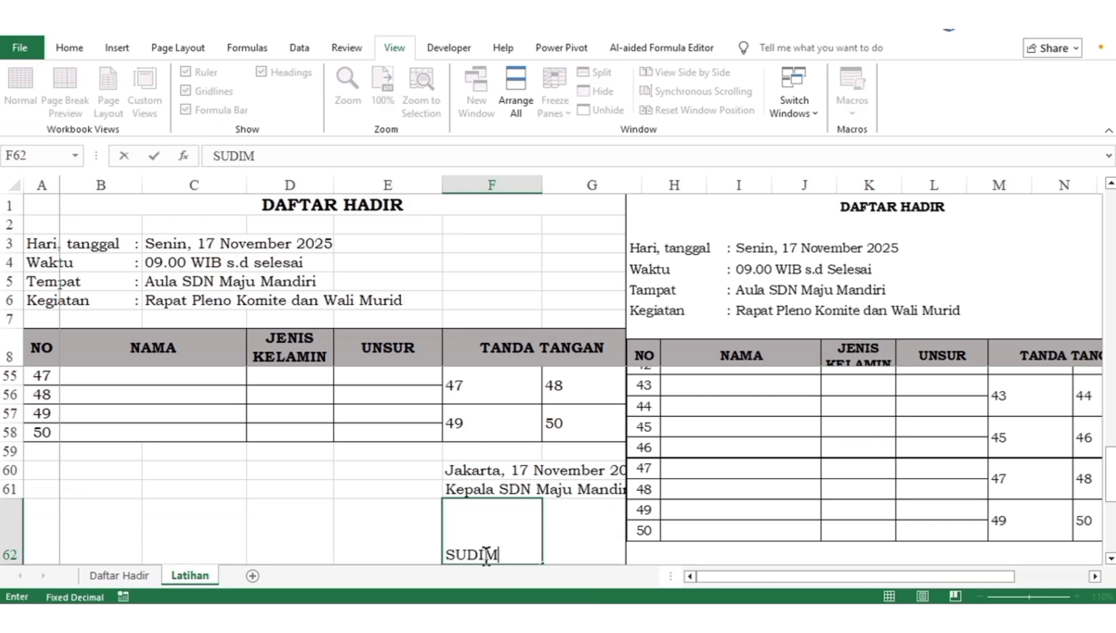
{"action": "type", "text": "AN S.P"}
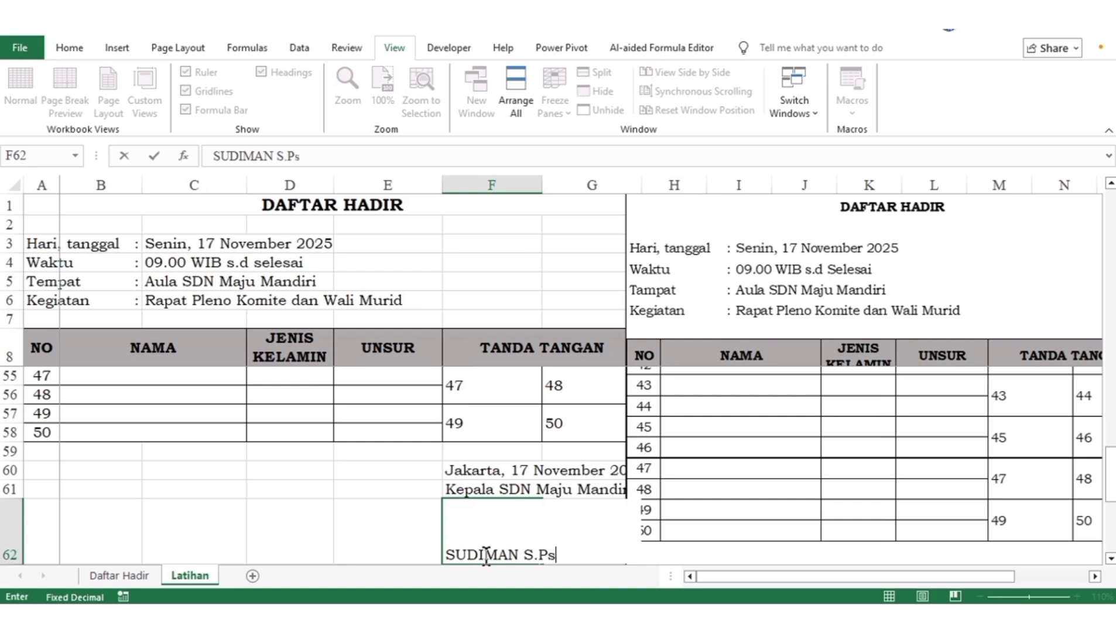
{"action": "type", "text": "d"}
{"action": "key", "text": "Return"}
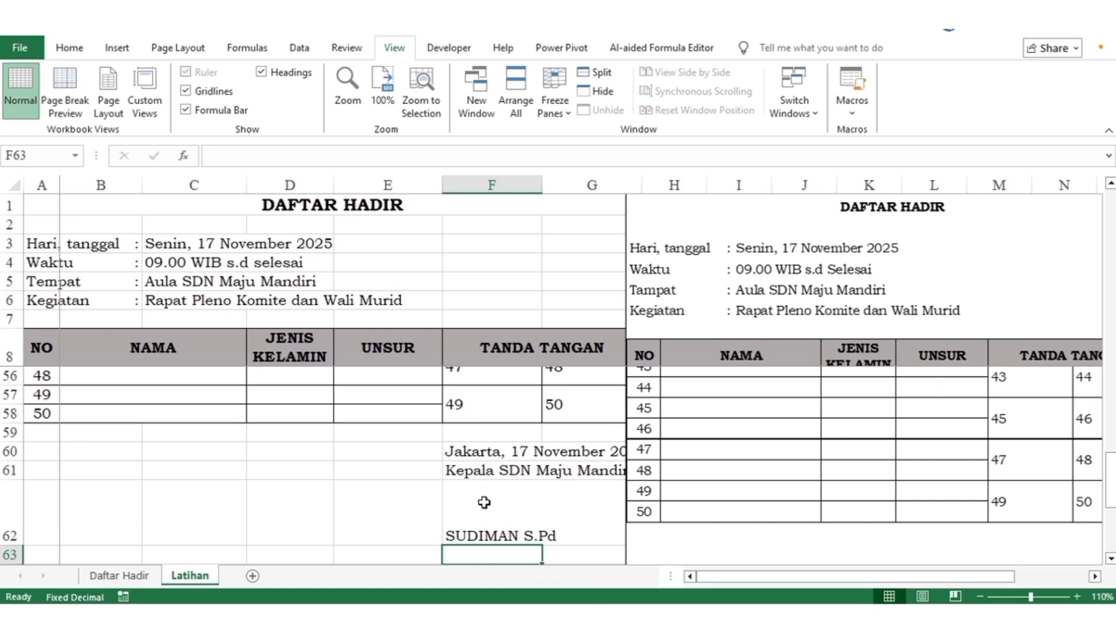
Step: Center the signature block text in F60:F62 horizontally
{"action": "left_click", "coordinate": [490, 529]}
{"action": "left_click_drag", "start_coordinate": [496, 453], "coordinate": [496, 520]}
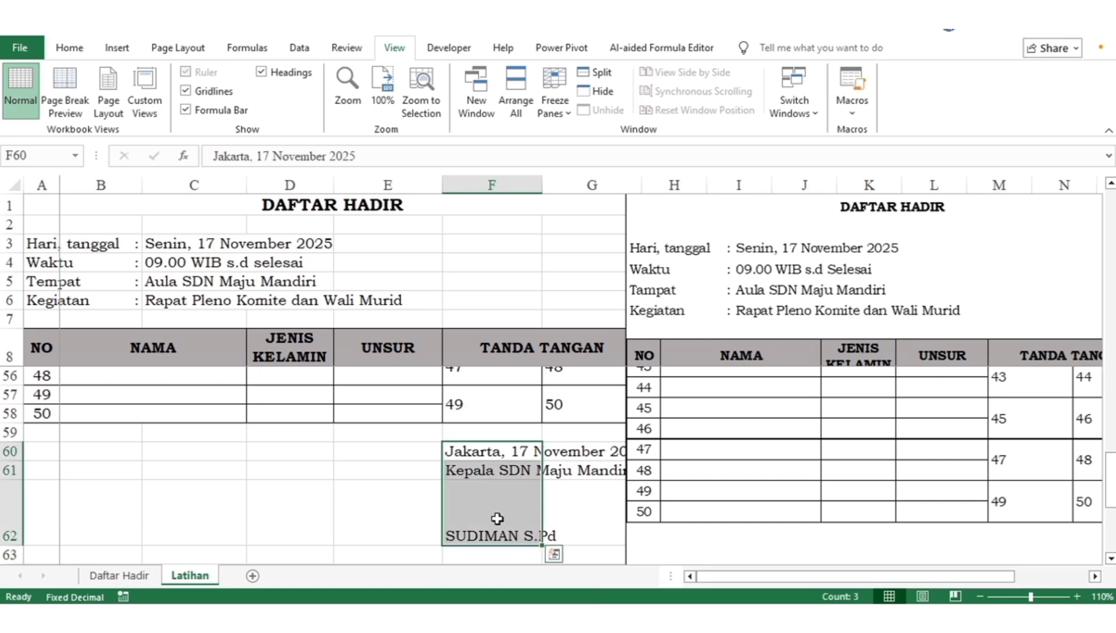
{"action": "left_click", "coordinate": [71, 50]}
{"action": "left_click", "coordinate": [310, 107]}
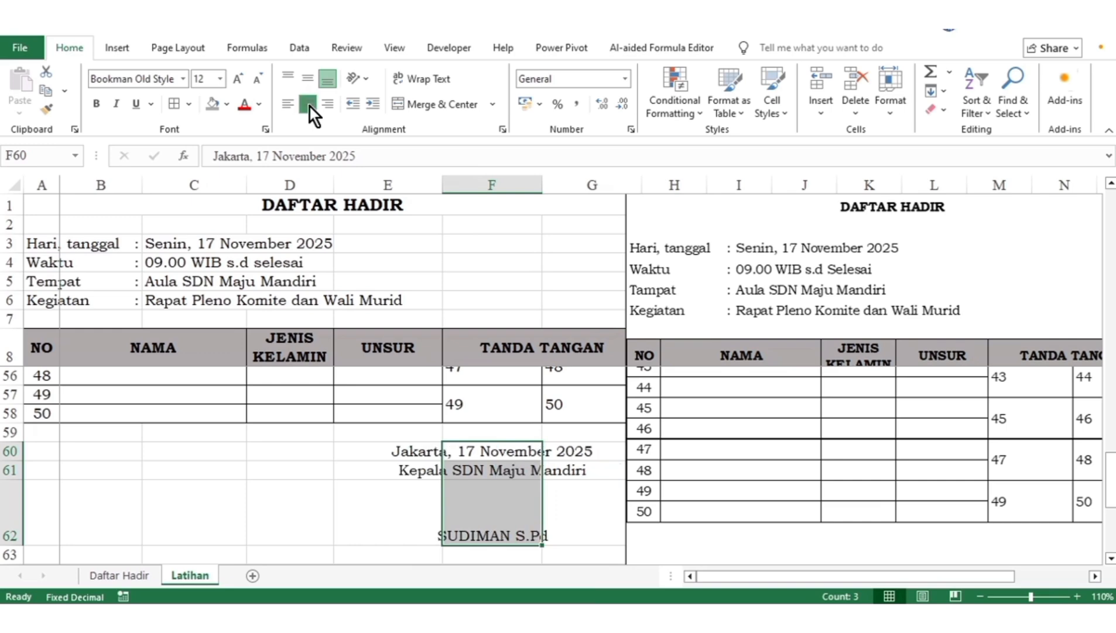
Step: Make the school head's name in cell F62 bold and underlined
{"action": "left_click", "coordinate": [487, 525]}
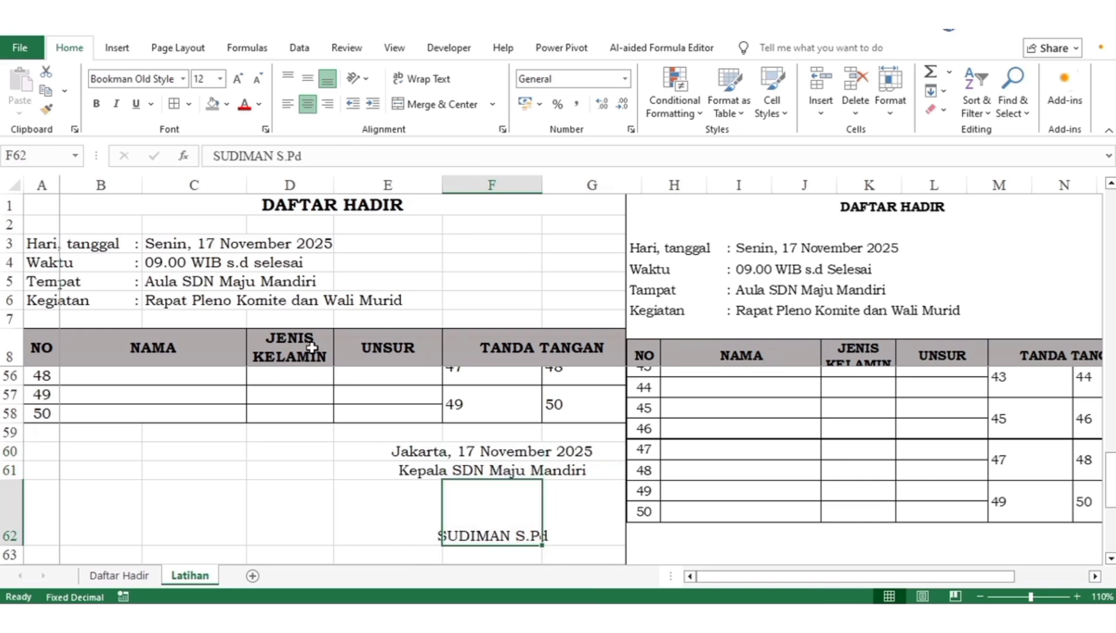
{"action": "left_click", "coordinate": [97, 106]}
{"action": "left_click", "coordinate": [135, 104]}
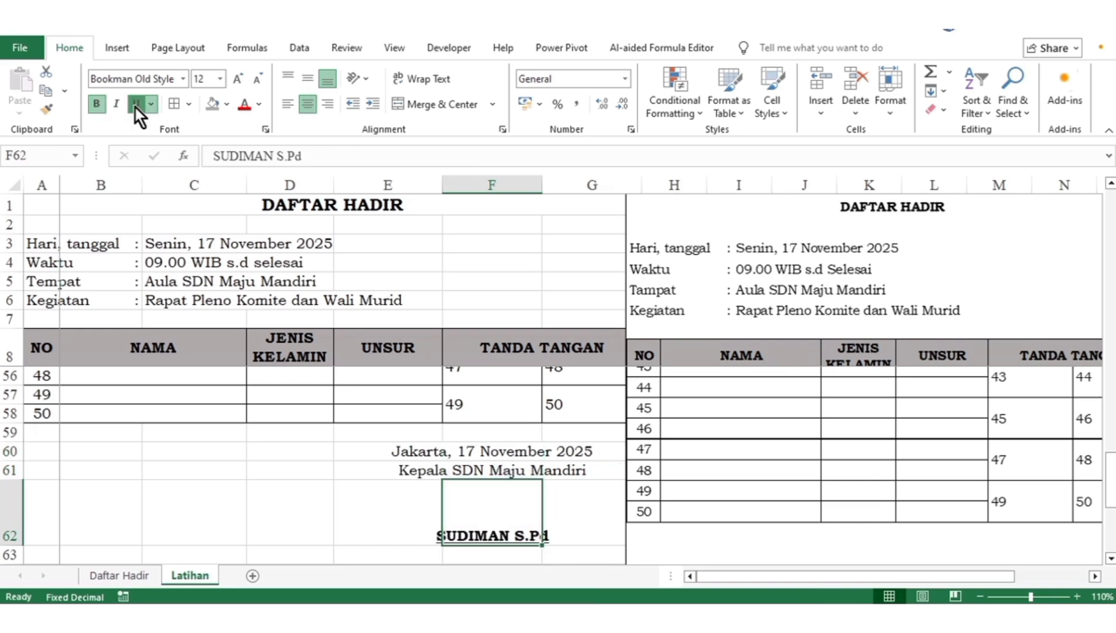
{"action": "left_click", "coordinate": [302, 468]}
{"action": "left_click", "coordinate": [459, 508]}
Step: Delete the linked reference picture beside the finished attendance list
{"action": "left_click_drag", "start_coordinate": [1111, 481], "coordinate": [1092, 170]}
{"action": "left_click", "coordinate": [968, 284]}
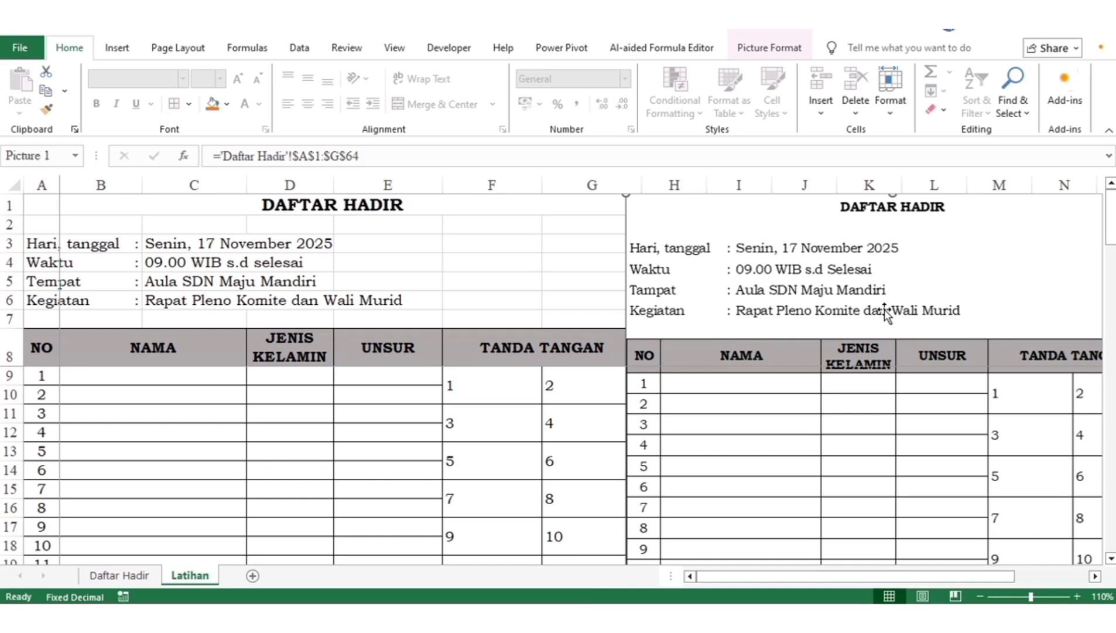
{"action": "key", "text": "Delete"}
{"action": "left_click", "coordinate": [814, 393]}
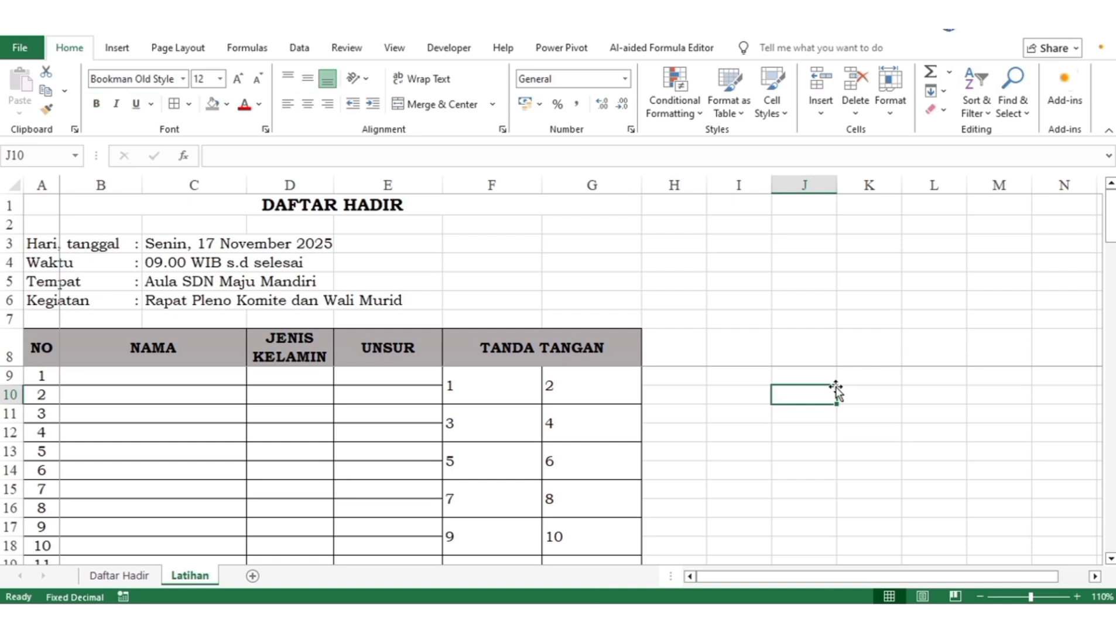
Step: Hide the gridlines on the Latihan sheet
{"action": "left_click", "coordinate": [395, 50]}
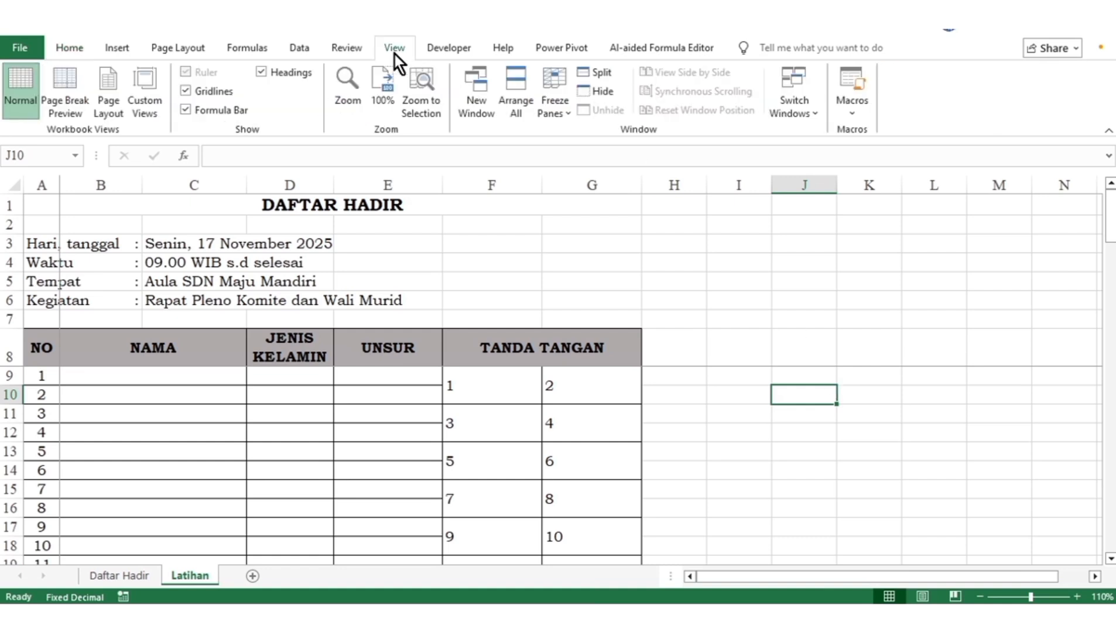
{"action": "left_click", "coordinate": [215, 91]}
{"action": "left_click", "coordinate": [668, 296]}
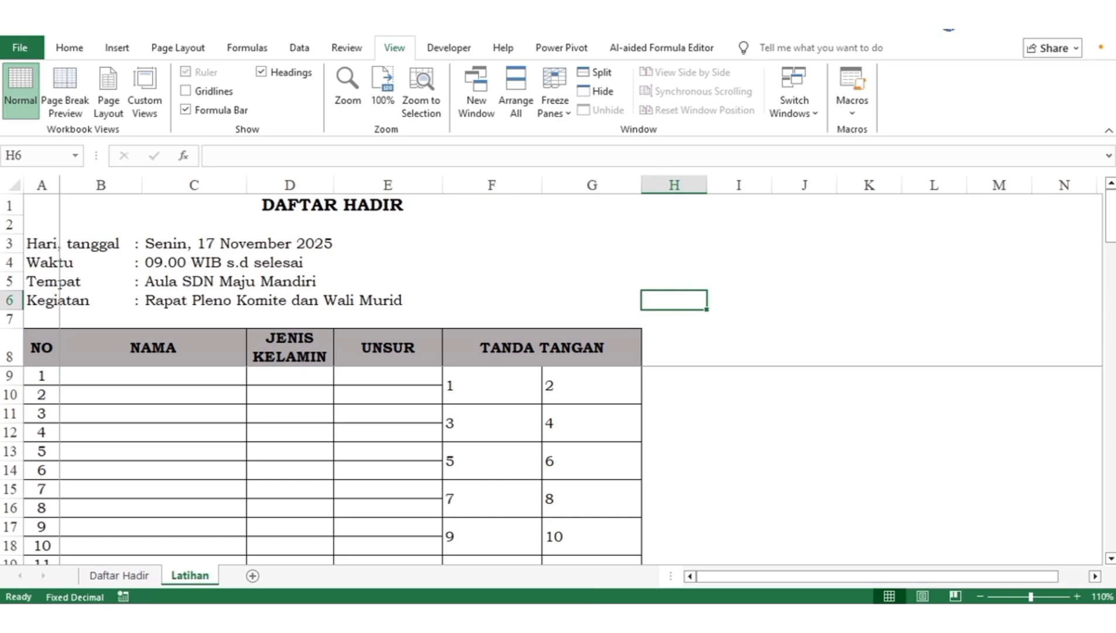
Step: Set the ribbon to auto-hide so more of the attendance list is in view
{"action": "left_click", "coordinate": [987, 30]}
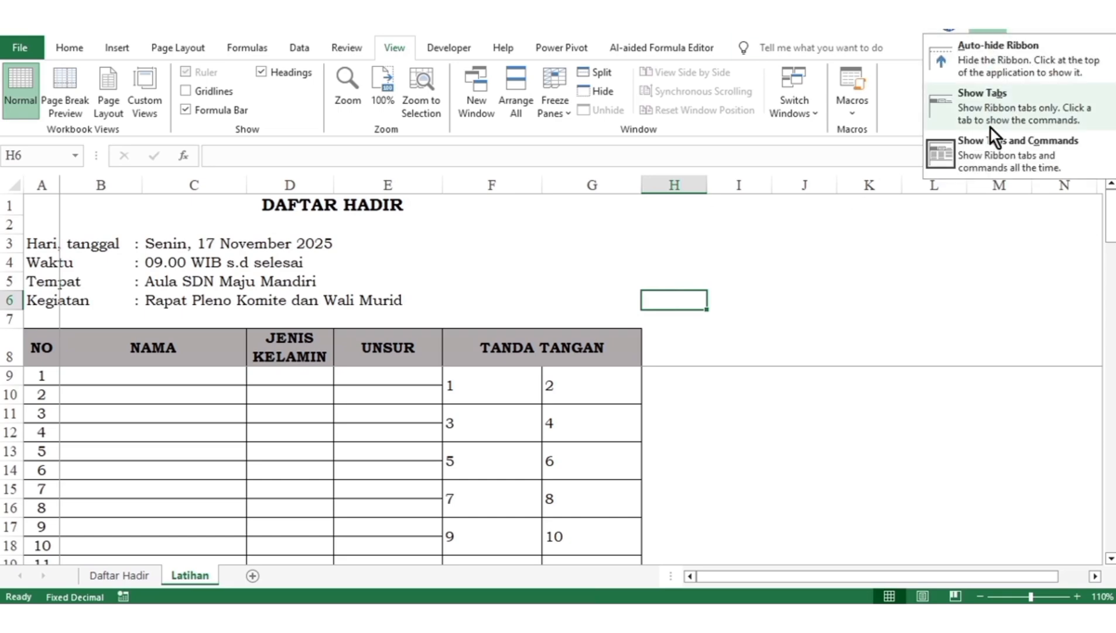
{"action": "left_click", "coordinate": [984, 56]}
{"action": "left_click", "coordinate": [822, 332]}
Step: Set the height of the attendance rows 9 to 58 to 20
{"action": "mouse_move", "coordinate": [1112, 183]}
{"action": "left_mouse_down"}
{"action": "mouse_move", "coordinate": [1111, 542]}
{"action": "mouse_move", "coordinate": [1112, 174]}
{"action": "left_mouse_up"}
{"action": "left_click_drag", "start_coordinate": [11, 264], "coordinate": [11, 547]}
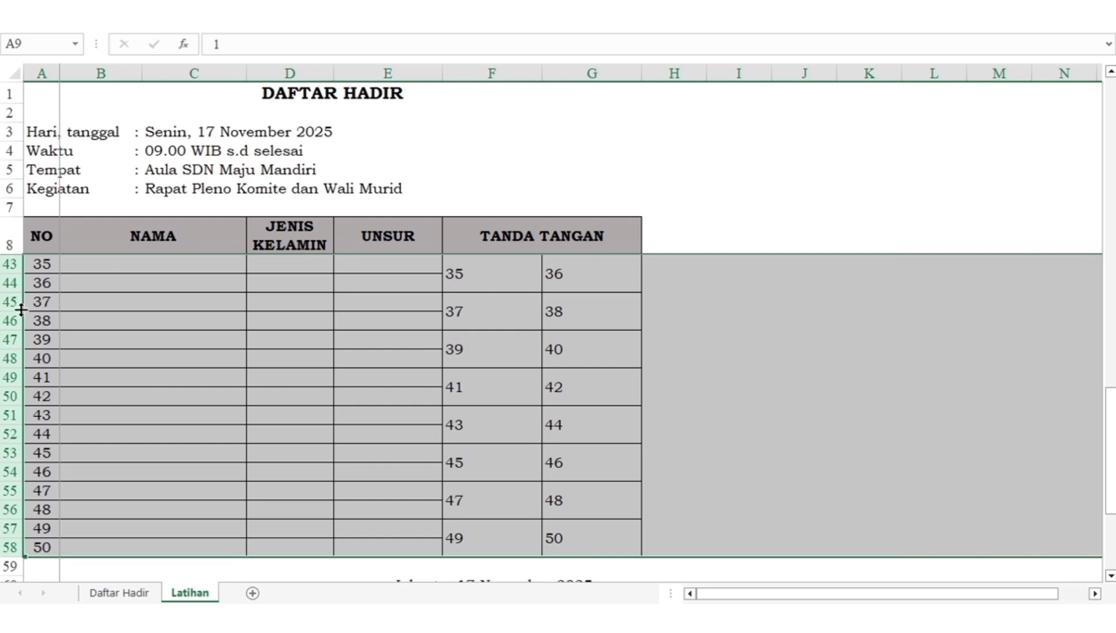
{"action": "right_click", "coordinate": [153, 396]}
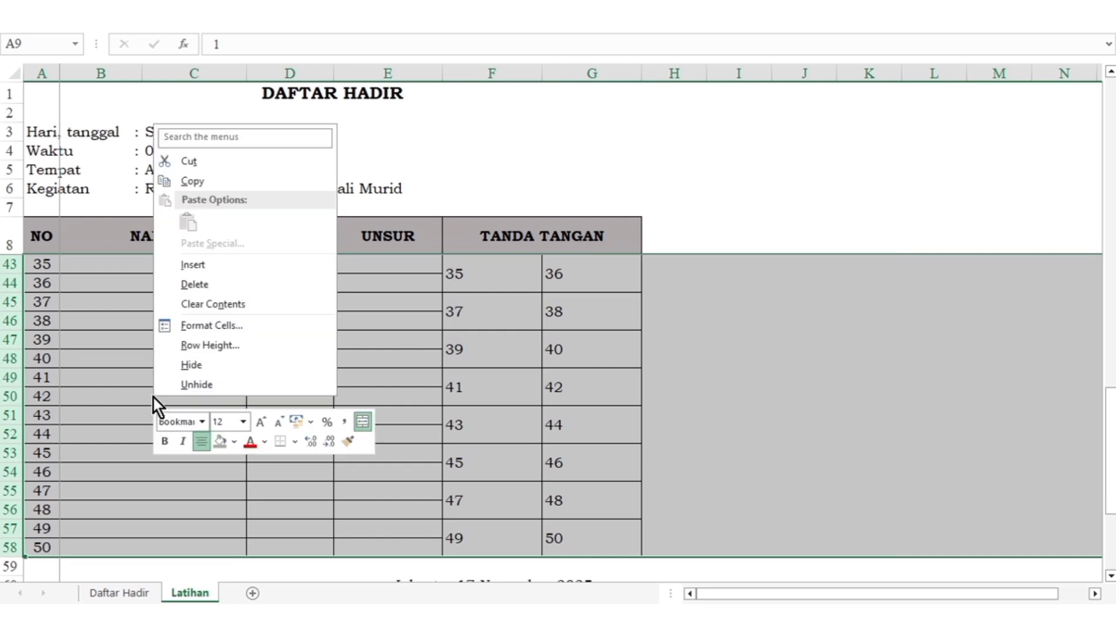
{"action": "left_click", "coordinate": [209, 345]}
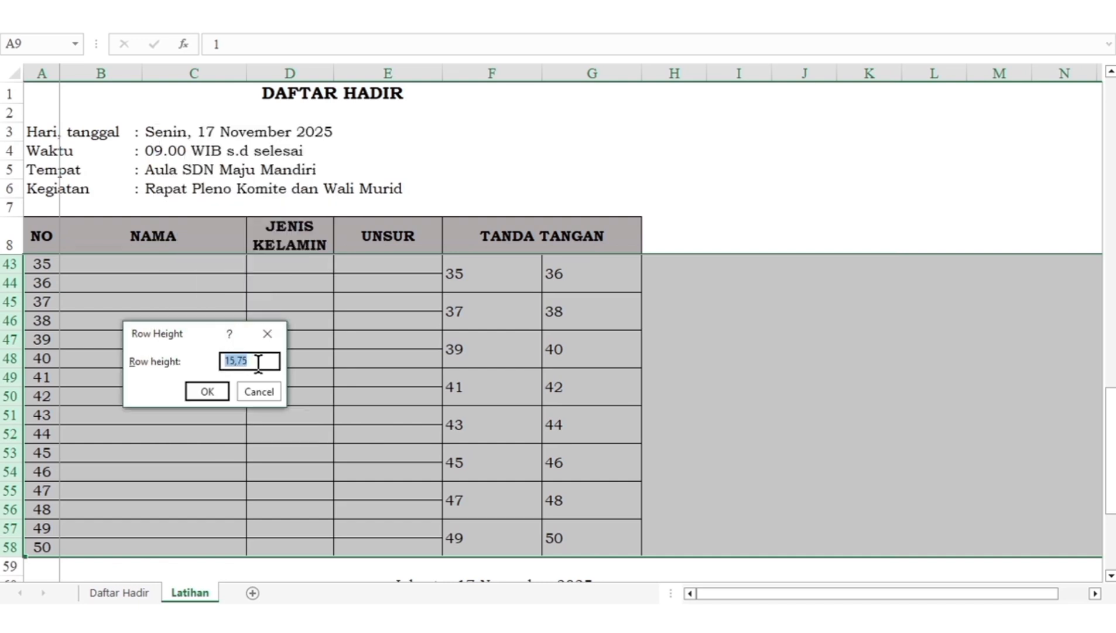
{"action": "type", "text": "20"}
{"action": "key", "text": "Return"}
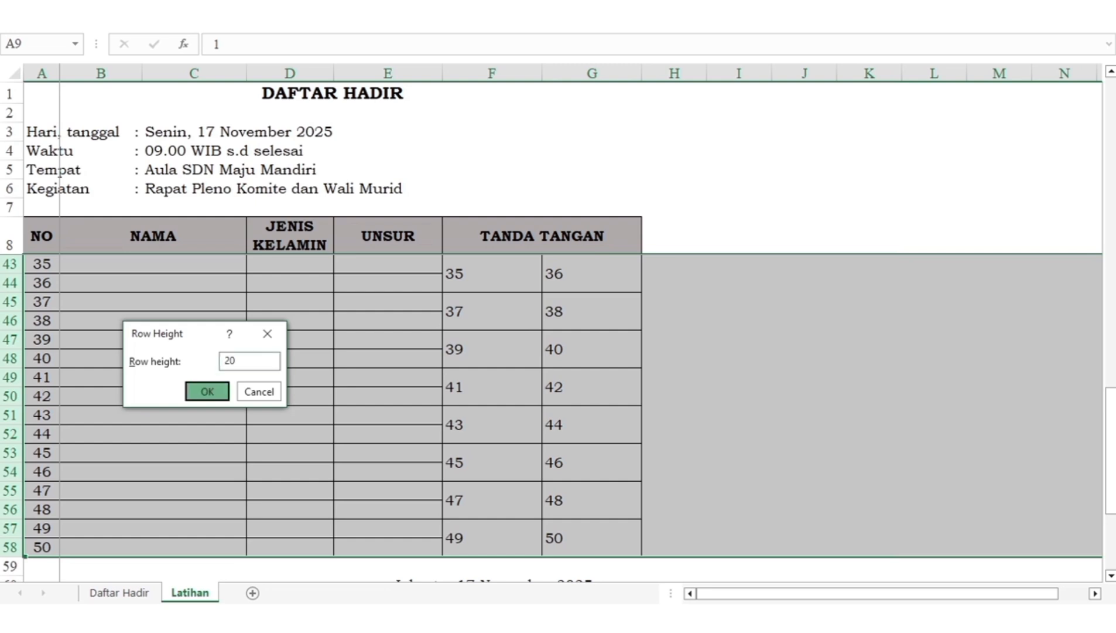
{"action": "left_click", "coordinate": [329, 380]}
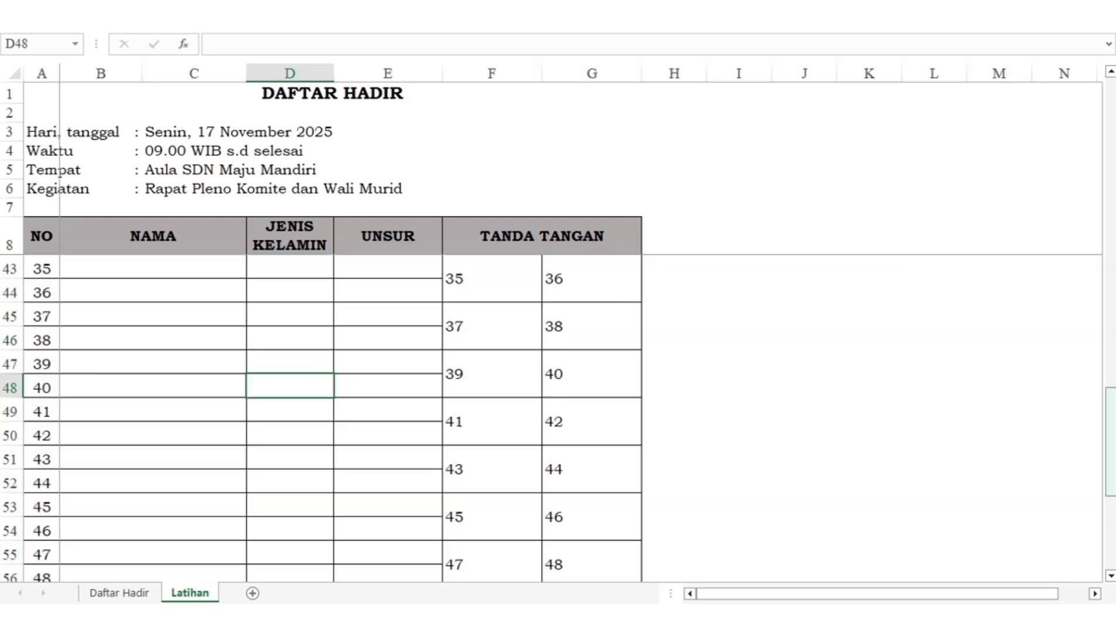
{"action": "left_click_drag", "start_coordinate": [1111, 442], "coordinate": [1108, 464]}
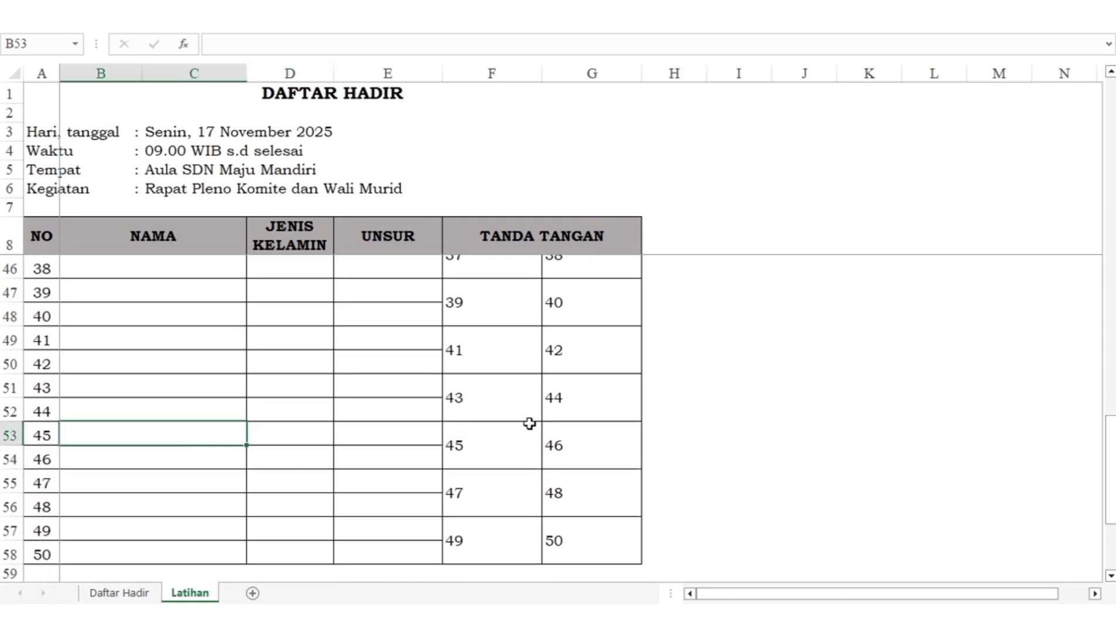
{"action": "left_click", "coordinate": [517, 437]}
{"action": "left_click", "coordinate": [590, 446]}
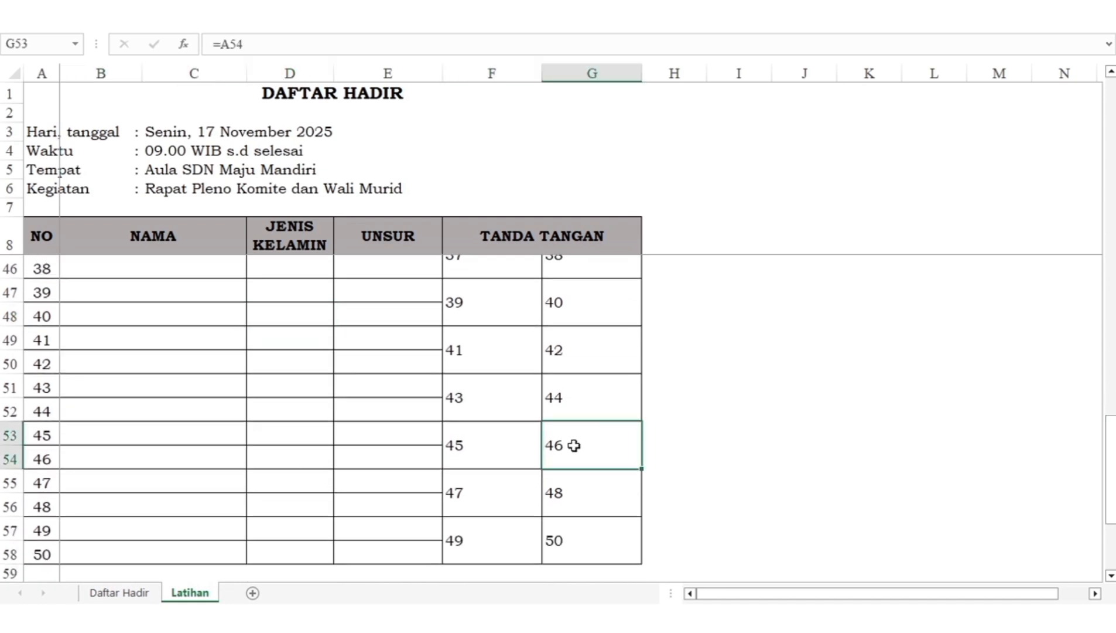
{"action": "left_click", "coordinate": [719, 417]}
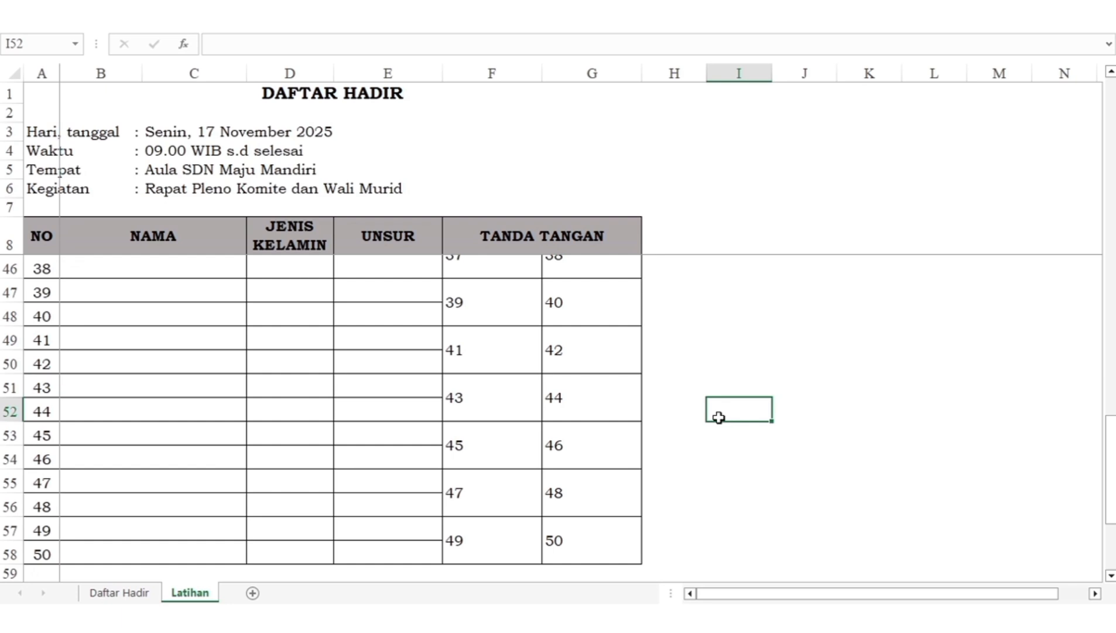
Step: Set the print paper size to F4 (21,5 cm x 33 cm)
{"action": "key", "text": "ctrl+p"}
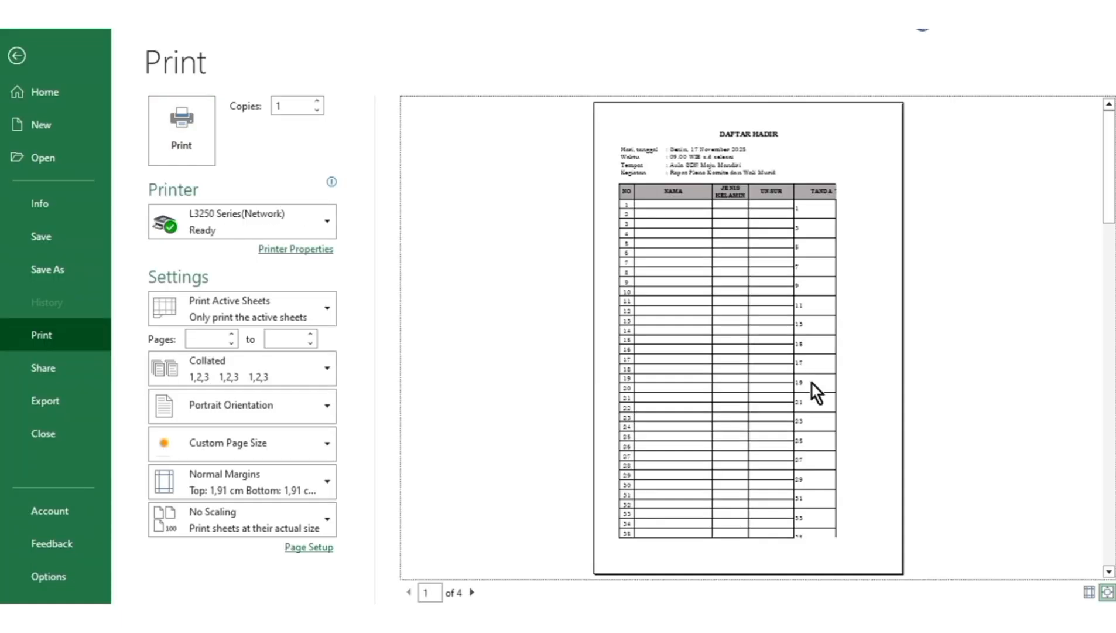
{"action": "left_click", "coordinate": [323, 449]}
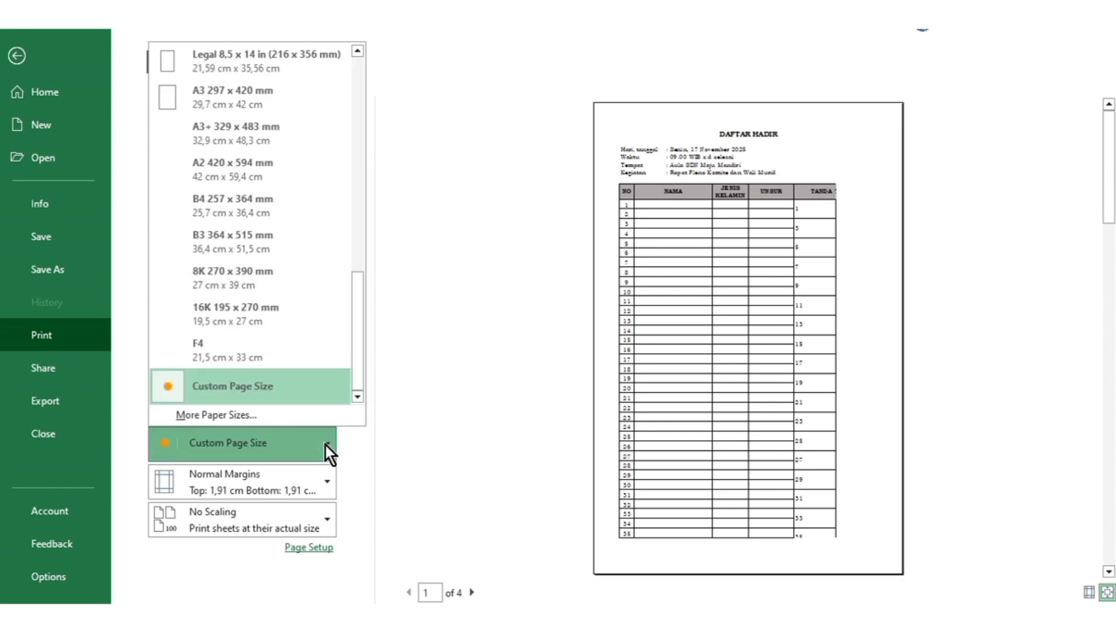
{"action": "left_click", "coordinate": [245, 353]}
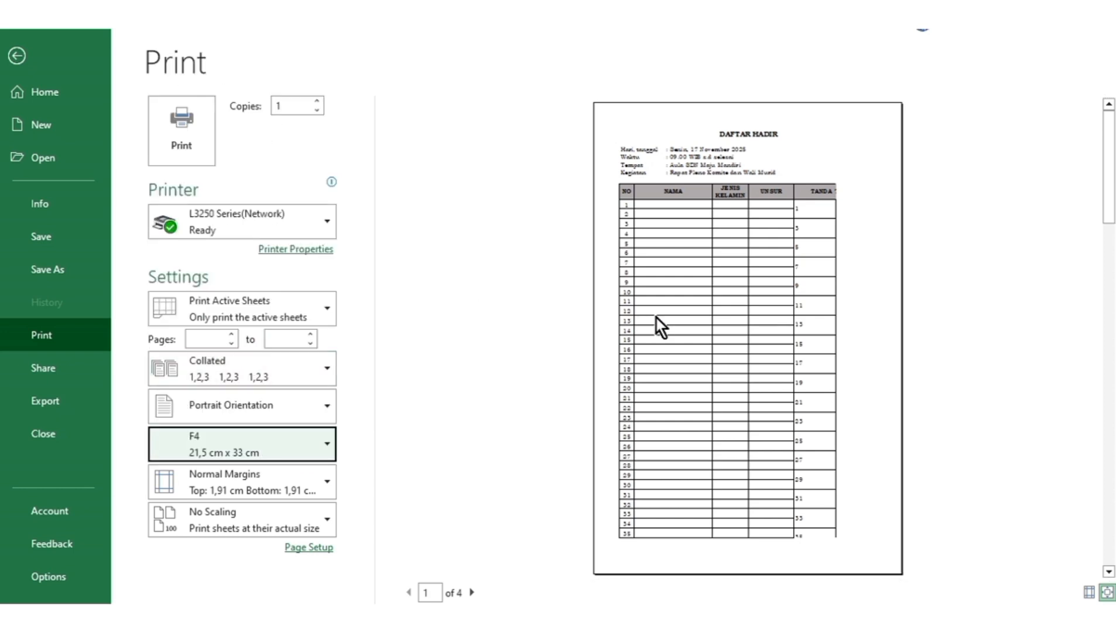
Step: Show the margins in the print preview, narrow the right one to fit all of TANDA TANGAN, and reduce the bottom margin to 1,73 cm
{"action": "left_click", "coordinate": [1090, 591]}
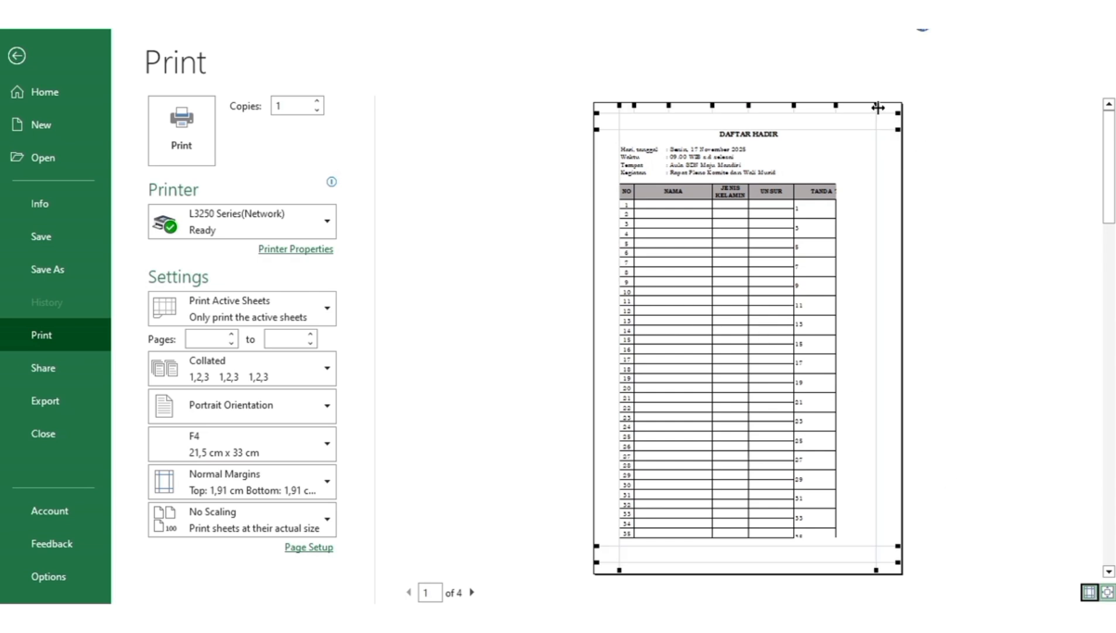
{"action": "left_click_drag", "start_coordinate": [878, 108], "coordinate": [882, 108]}
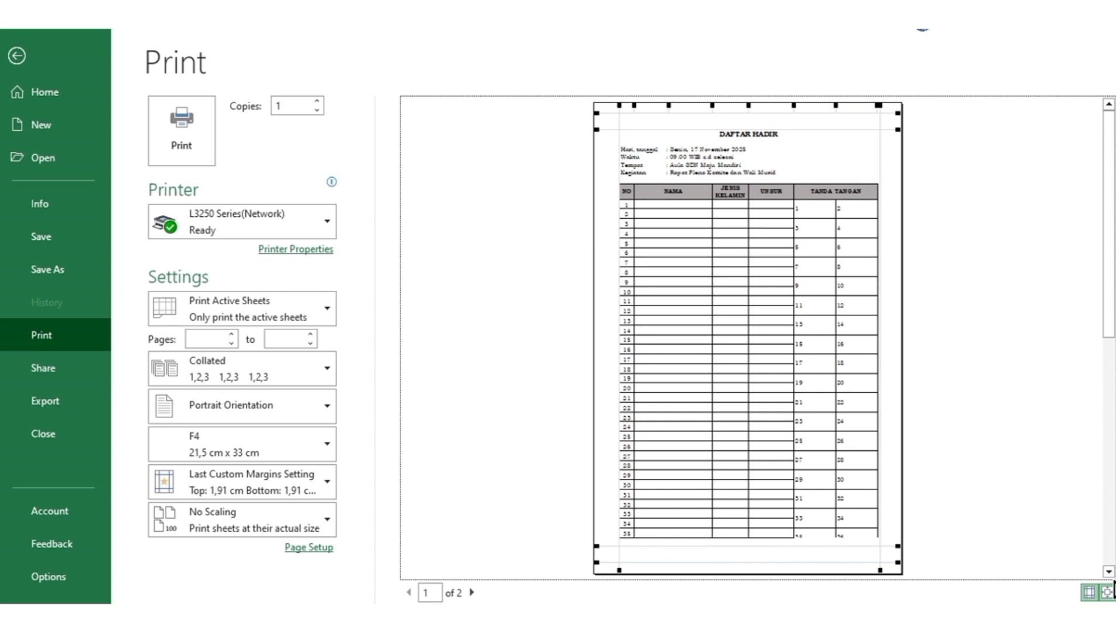
{"action": "left_click", "coordinate": [1107, 592]}
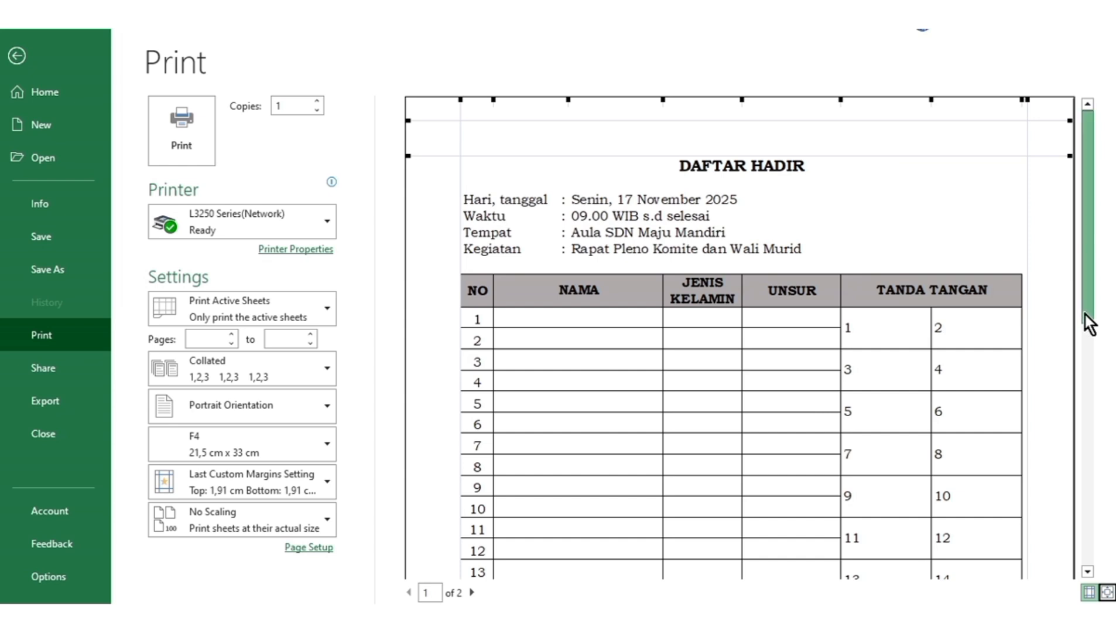
{"action": "left_click_drag", "start_coordinate": [1085, 315], "coordinate": [1090, 569]}
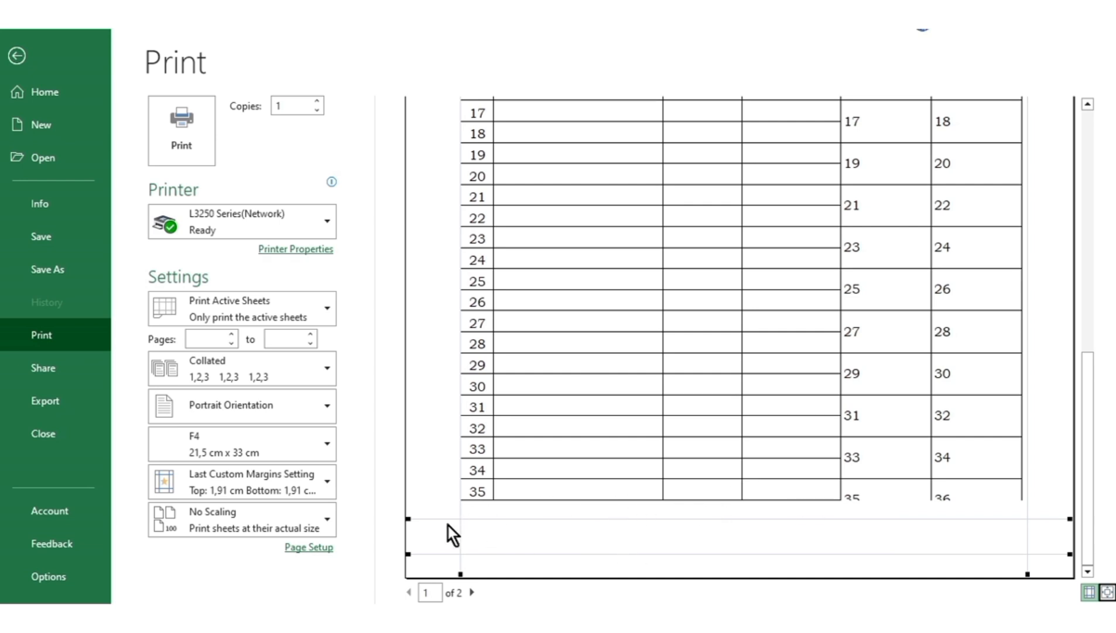
{"action": "left_click_drag", "start_coordinate": [411, 518], "coordinate": [408, 523]}
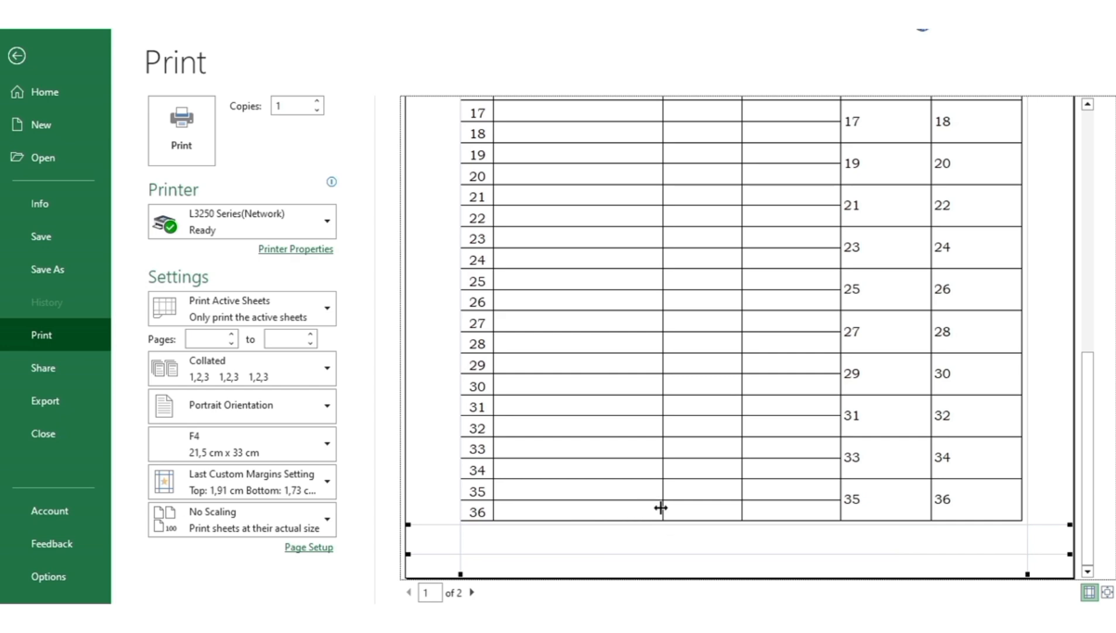
Step: Check the top of page 1 and the second page in the print preview, and return to the sheet
{"action": "left_click_drag", "start_coordinate": [1085, 491], "coordinate": [1074, 166]}
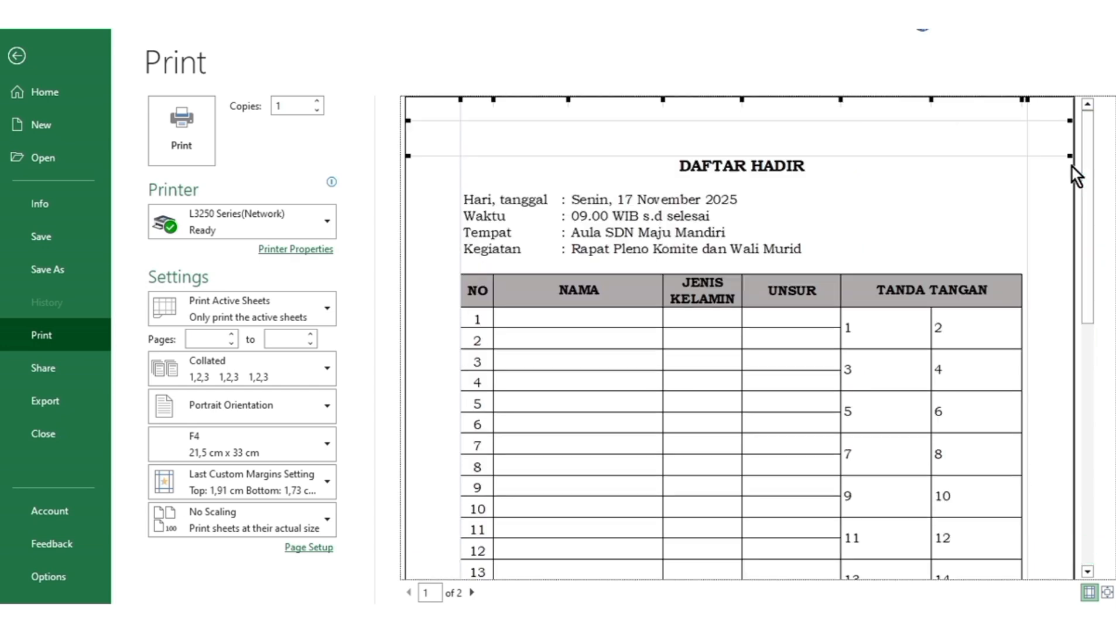
{"action": "left_click", "coordinate": [471, 592]}
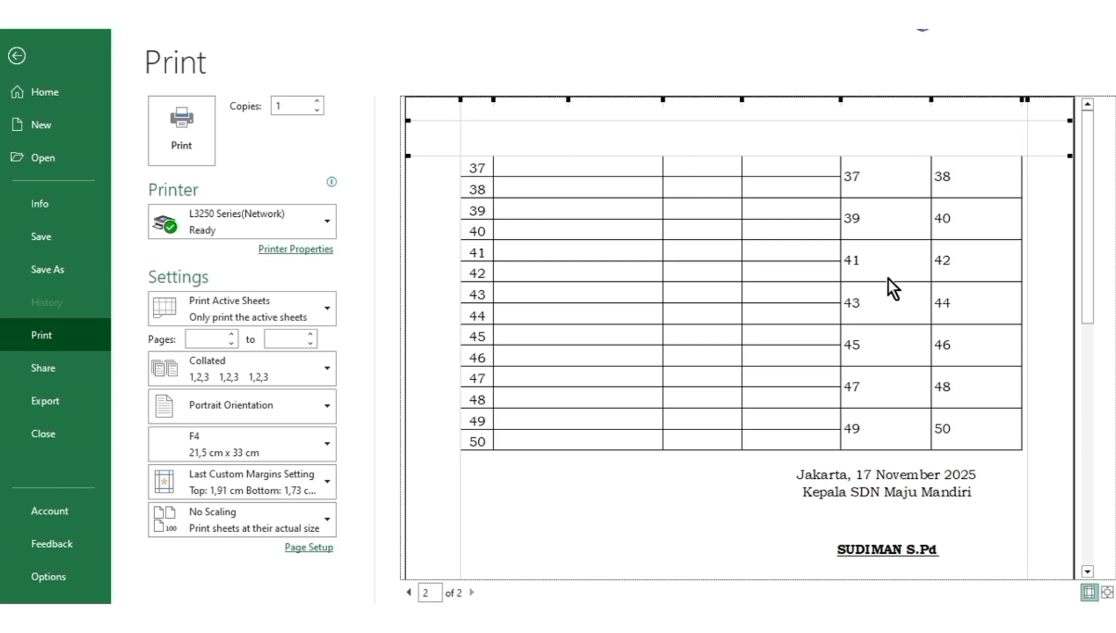
{"action": "left_click", "coordinate": [20, 62]}
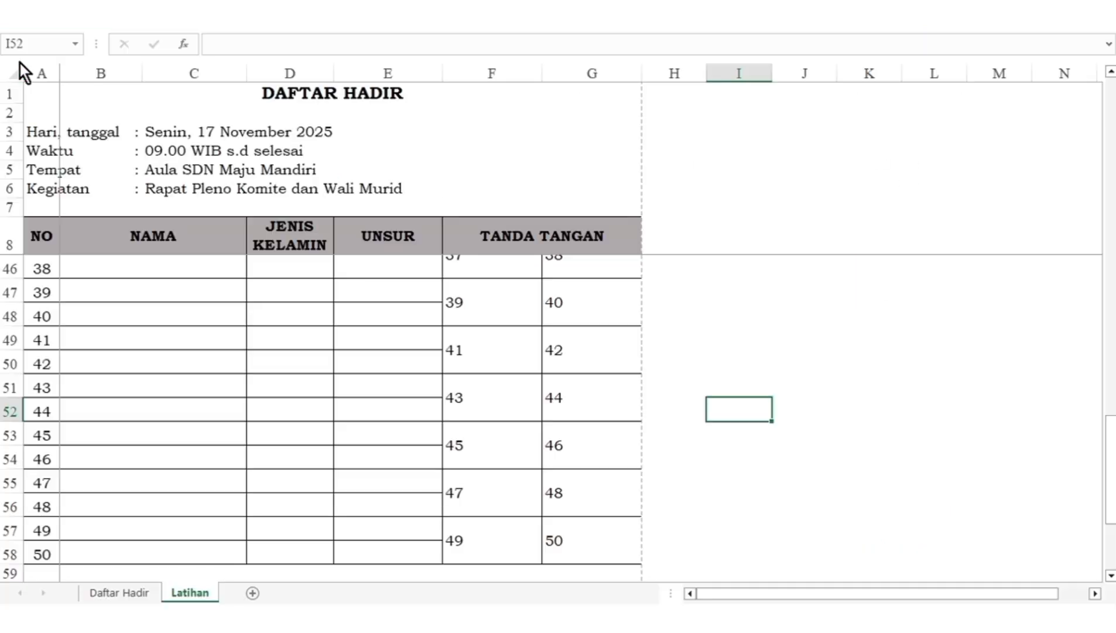
{"action": "left_click", "coordinate": [298, 370]}
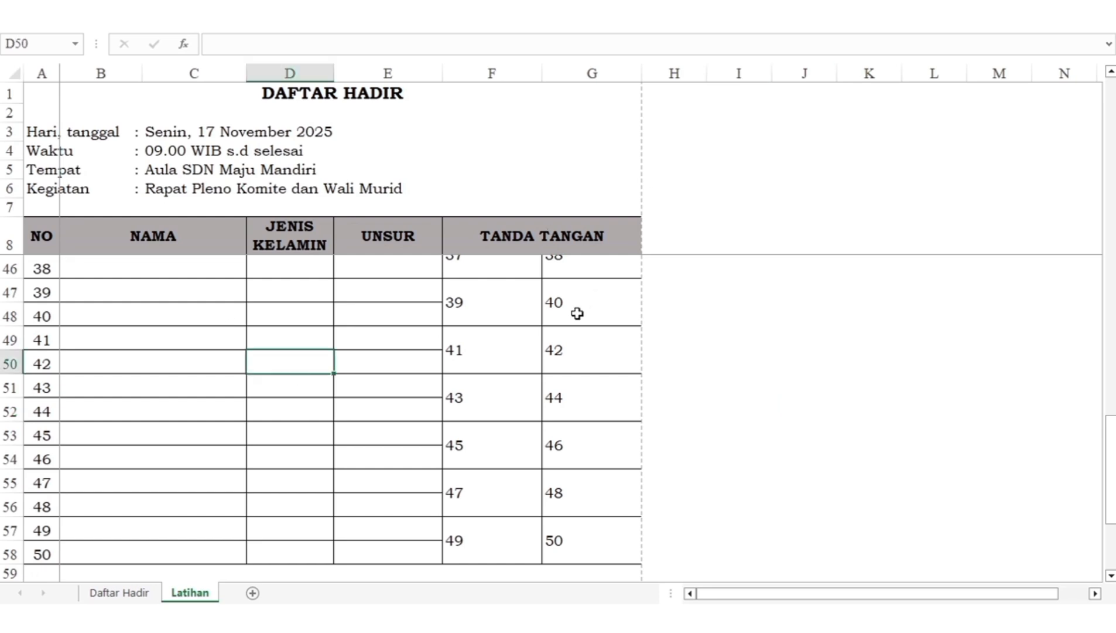
Step: Set heading row 8 ($8:$8) as the print title row repeated at the top of every page
{"action": "left_click", "coordinate": [615, 17]}
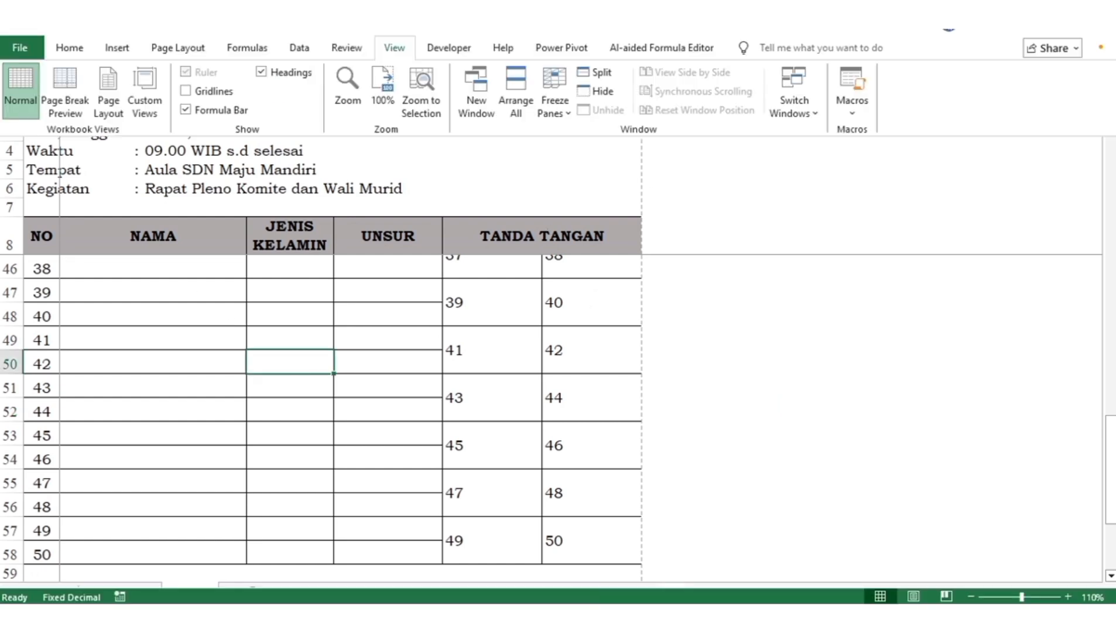
{"action": "left_click", "coordinate": [185, 49]}
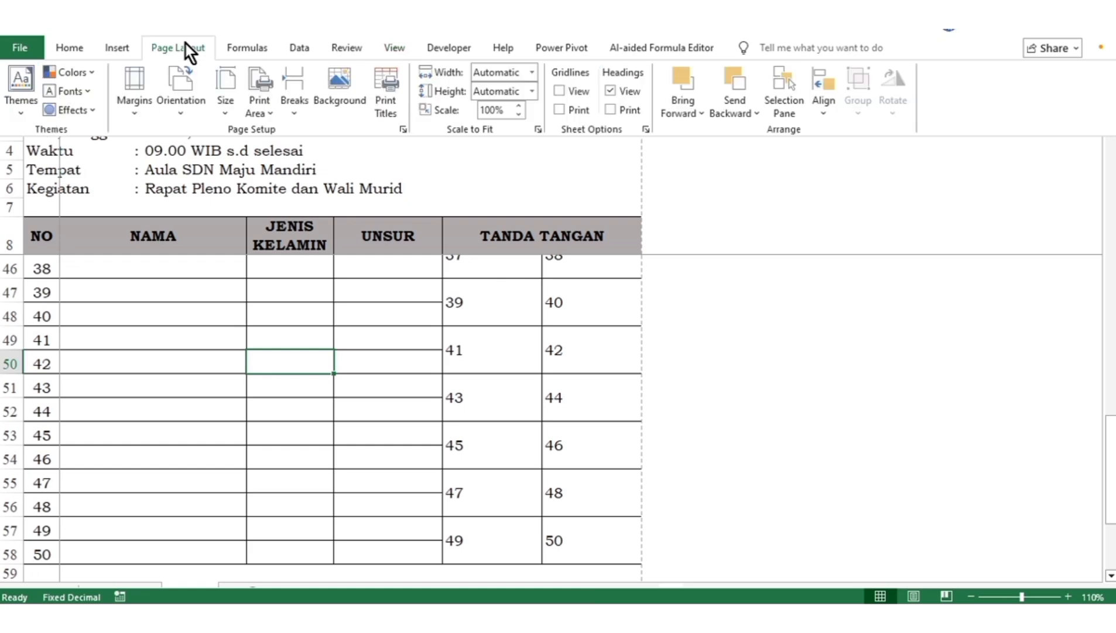
{"action": "left_click", "coordinate": [386, 90]}
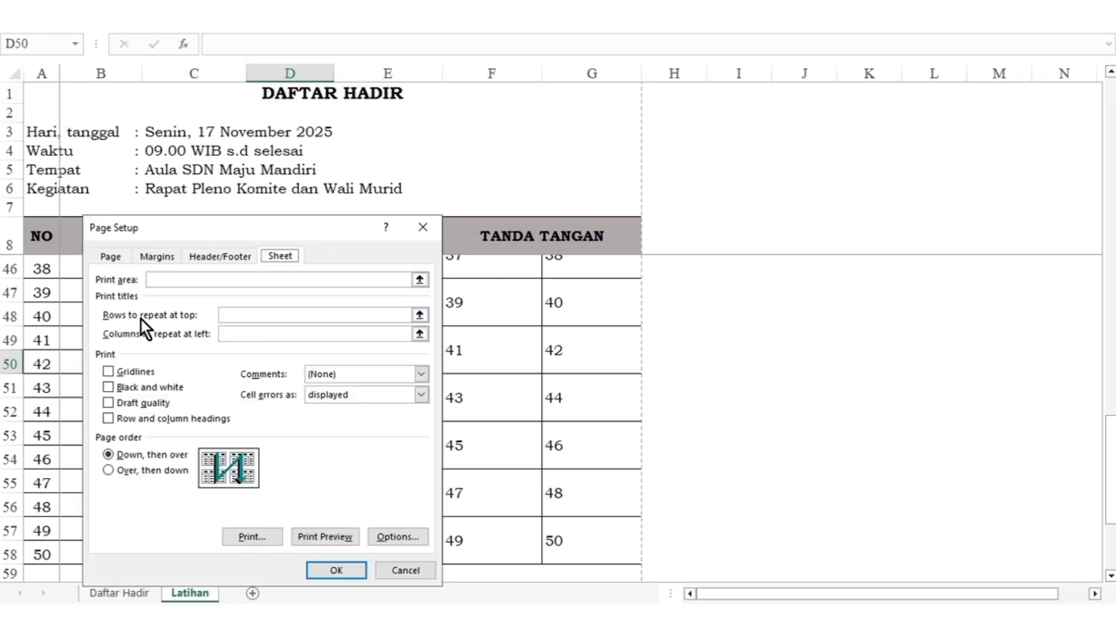
{"action": "left_click", "coordinate": [225, 314]}
{"action": "left_click_drag", "start_coordinate": [241, 221], "coordinate": [247, 250]}
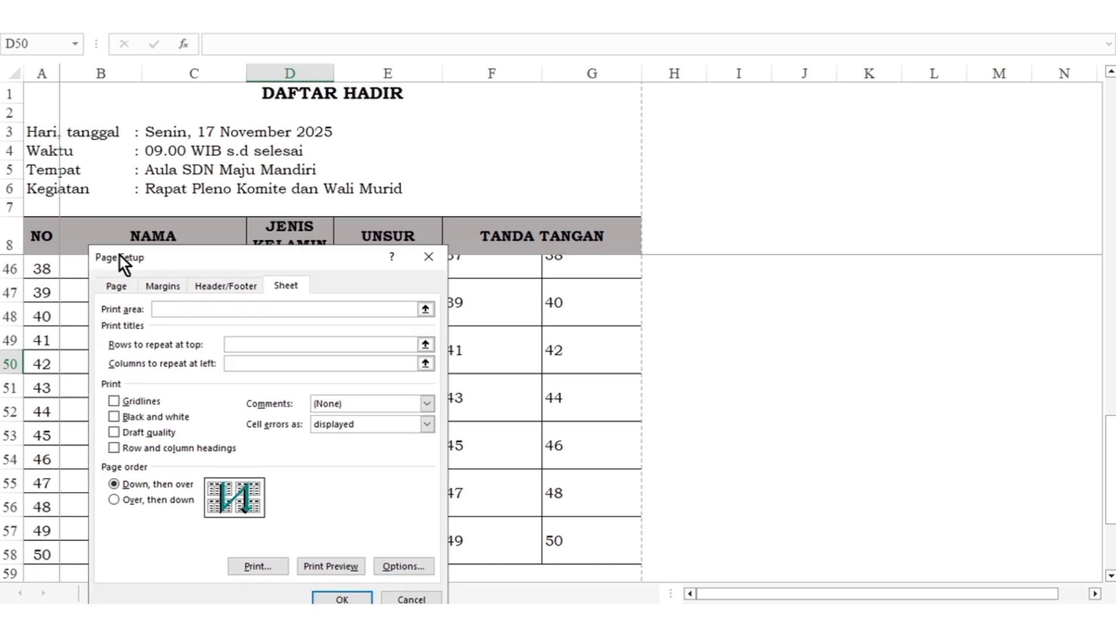
{"action": "left_click", "coordinate": [10, 236]}
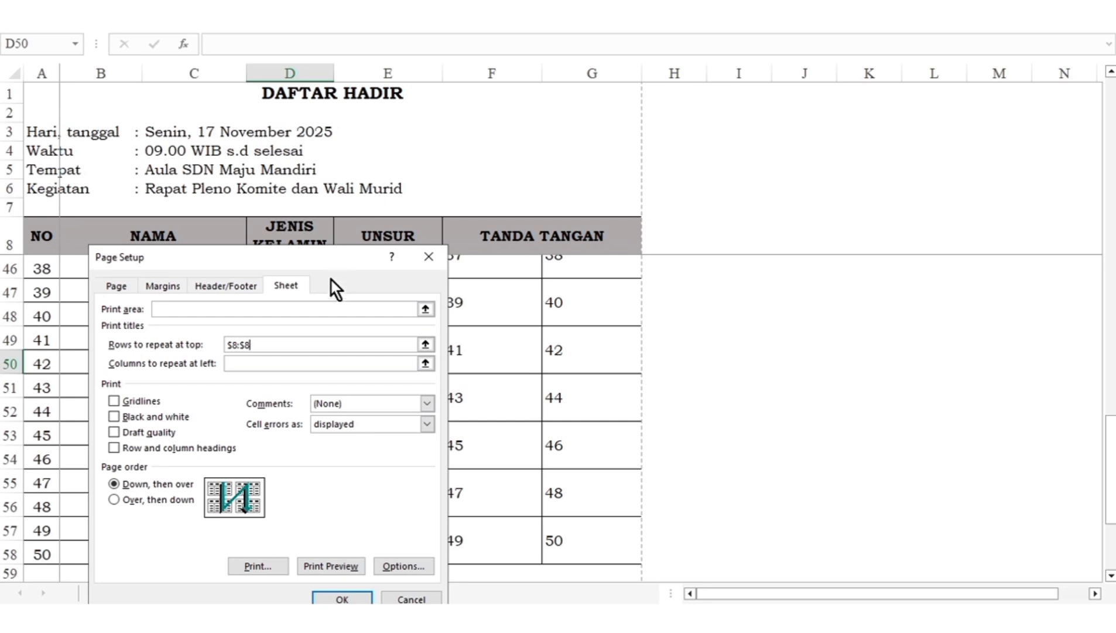
{"action": "left_click_drag", "start_coordinate": [274, 265], "coordinate": [413, 174]}
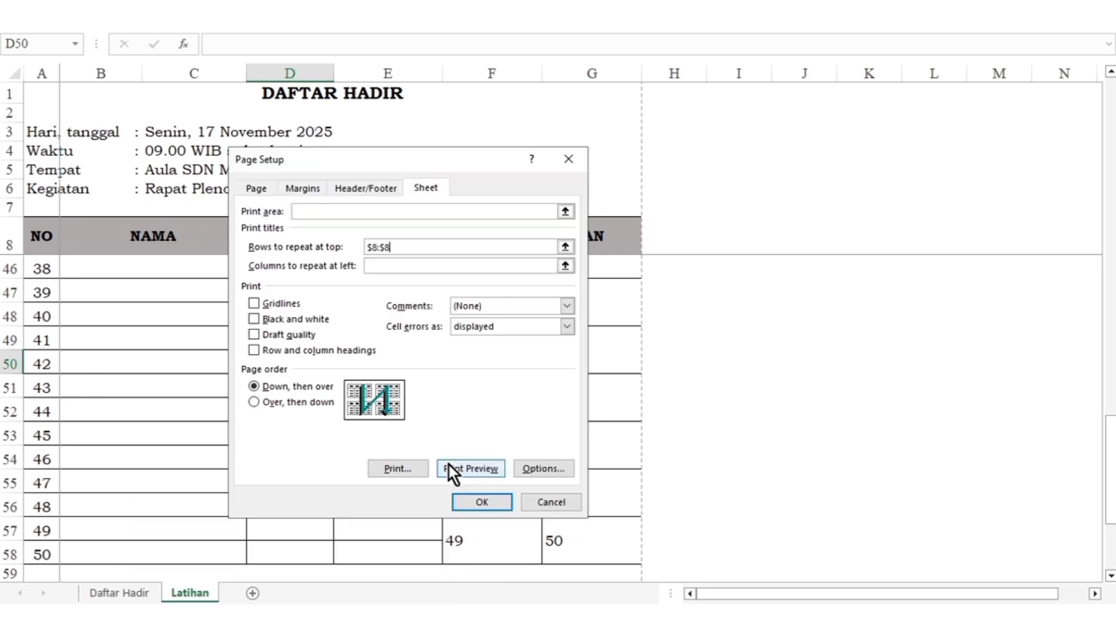
{"action": "left_click", "coordinate": [479, 502]}
Step: Preview both full pages of the printout to check the repeated table heading, and return to the sheet
{"action": "left_click", "coordinate": [344, 391]}
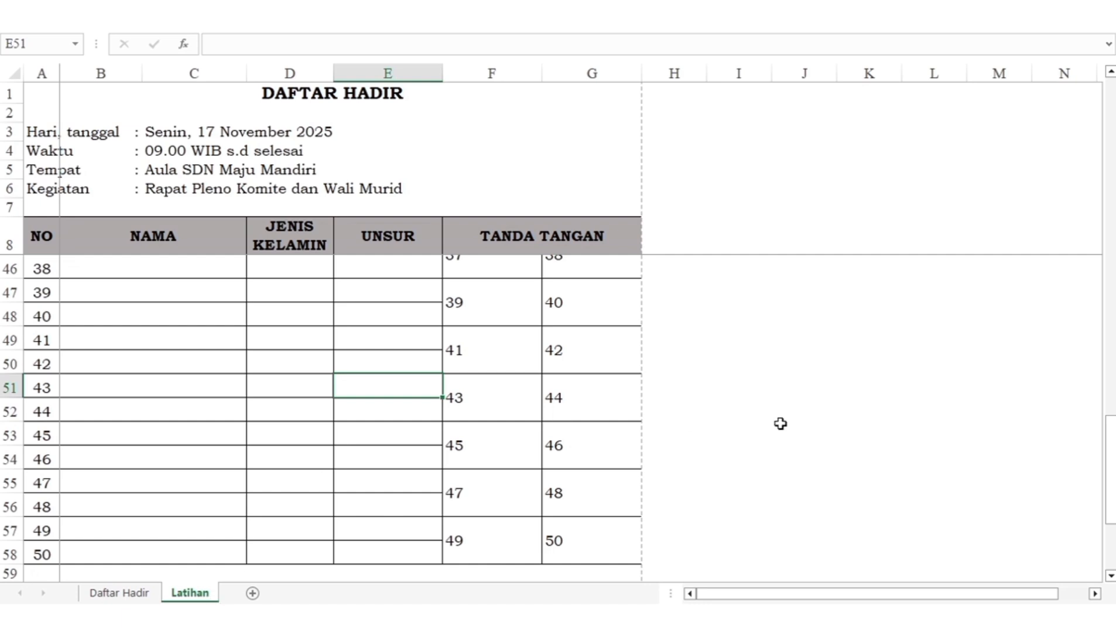
{"action": "key", "text": "ctrl+p"}
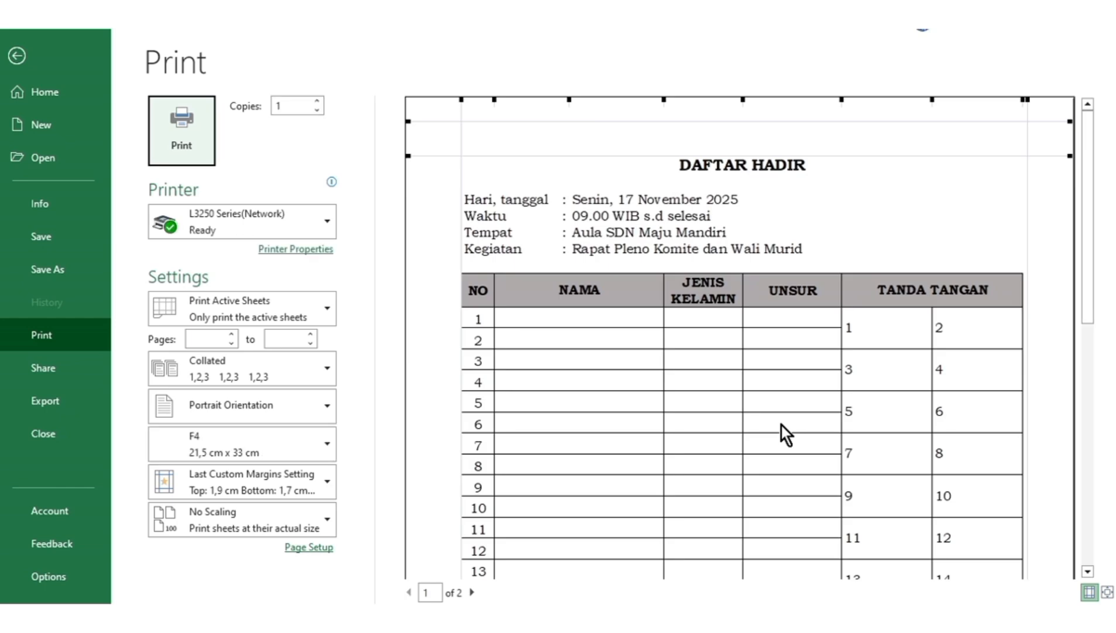
{"action": "mouse_move", "coordinate": [1087, 270]}
{"action": "left_mouse_down"}
{"action": "mouse_move", "coordinate": [1099, 590]}
{"action": "mouse_move", "coordinate": [1073, 267]}
{"action": "left_mouse_up"}
{"action": "left_click", "coordinate": [1107, 592]}
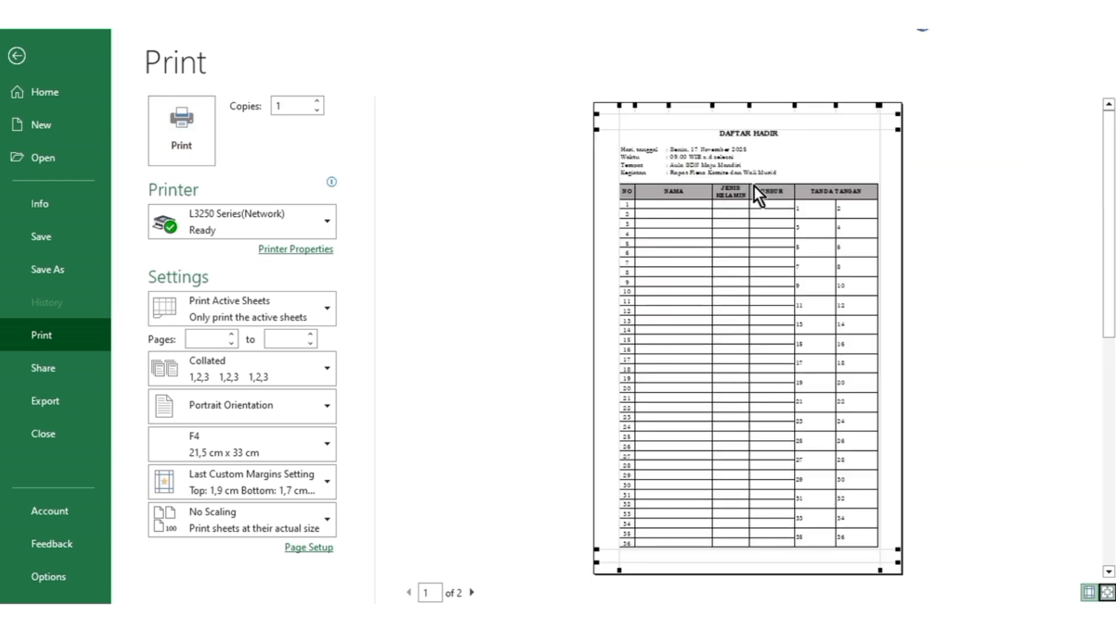
{"action": "left_click", "coordinate": [472, 593]}
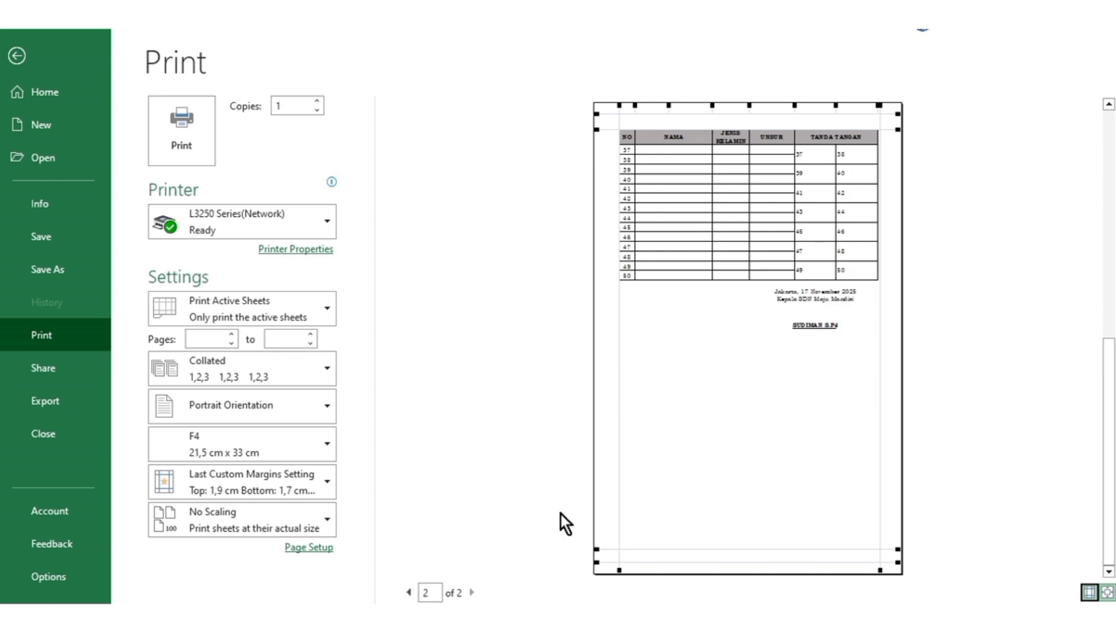
{"action": "left_click", "coordinate": [408, 592]}
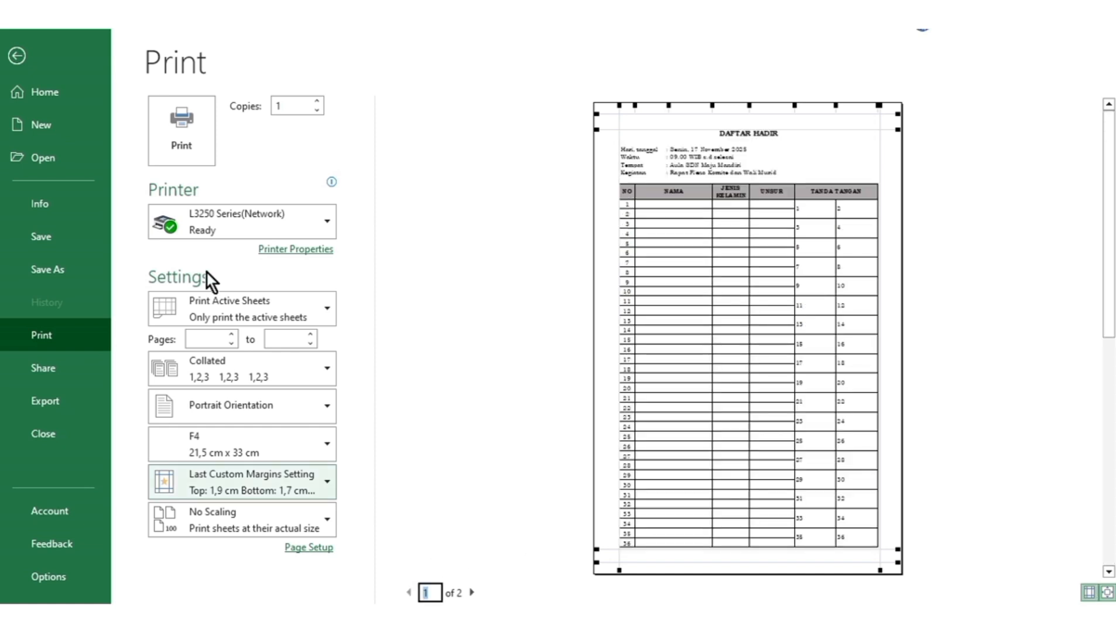
{"action": "left_click", "coordinate": [22, 60]}
{"action": "left_click", "coordinate": [385, 353]}
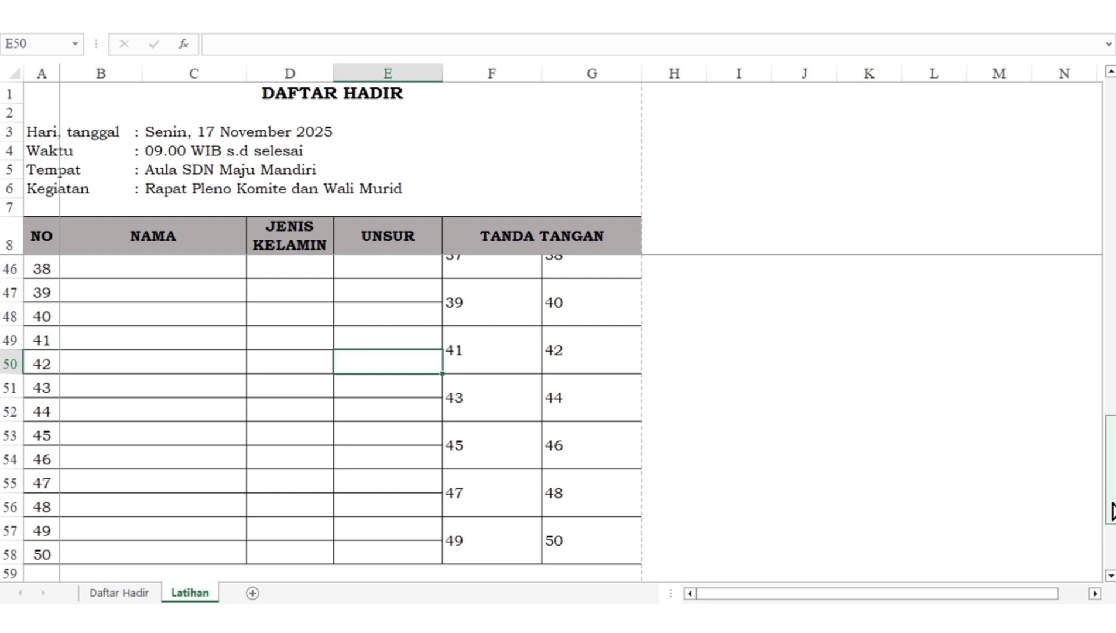
Step: Check where the first printed page ends in the attendance list, and display the sheet in Page Break Preview
{"action": "left_click_drag", "start_coordinate": [1111, 498], "coordinate": [1112, 463]}
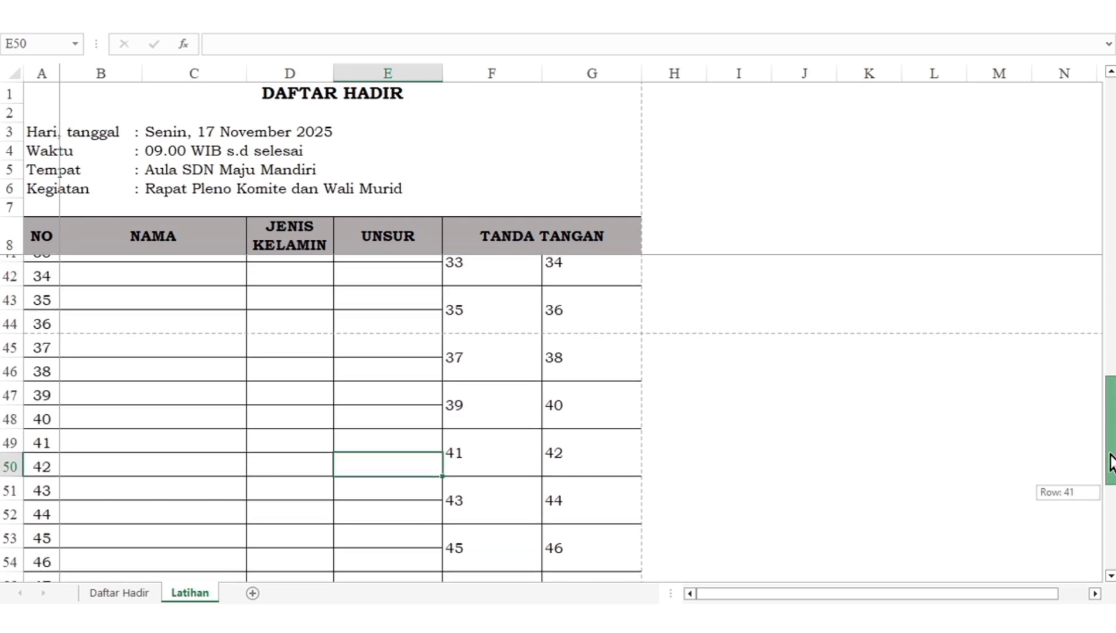
{"action": "left_click_drag", "start_coordinate": [1111, 462], "coordinate": [1112, 464]}
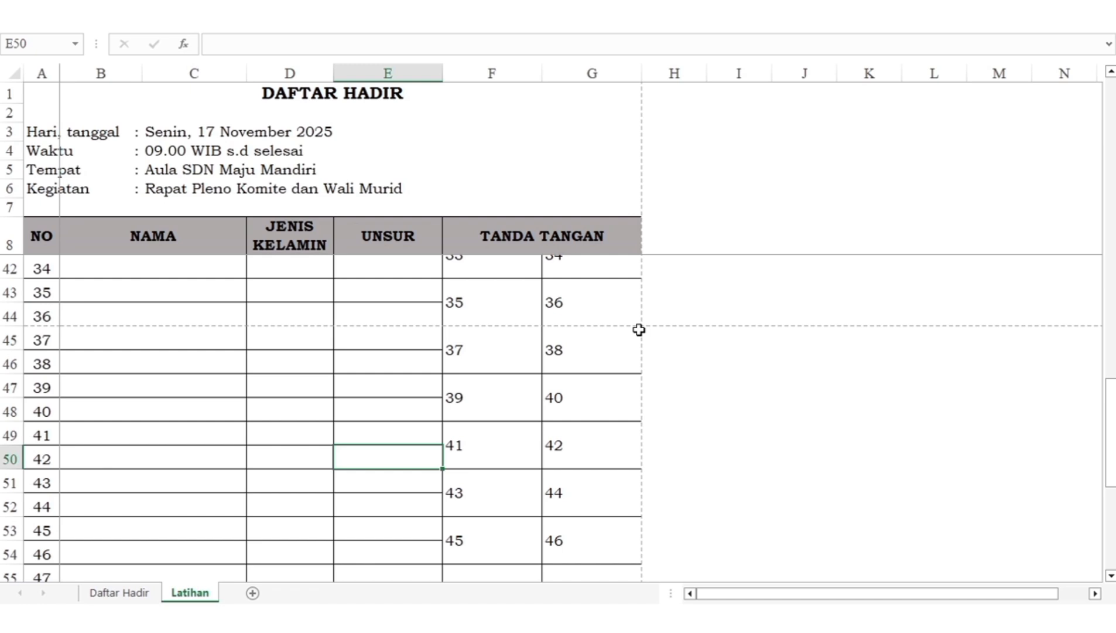
{"action": "left_click_drag", "start_coordinate": [1113, 426], "coordinate": [1109, 280]}
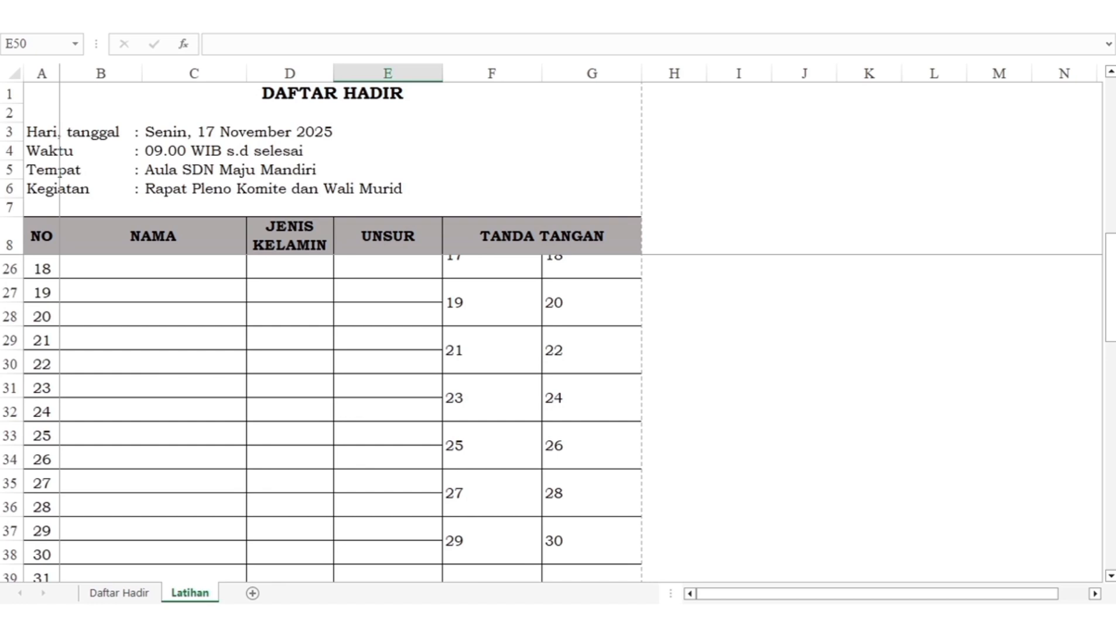
{"action": "left_click", "coordinate": [1019, 17]}
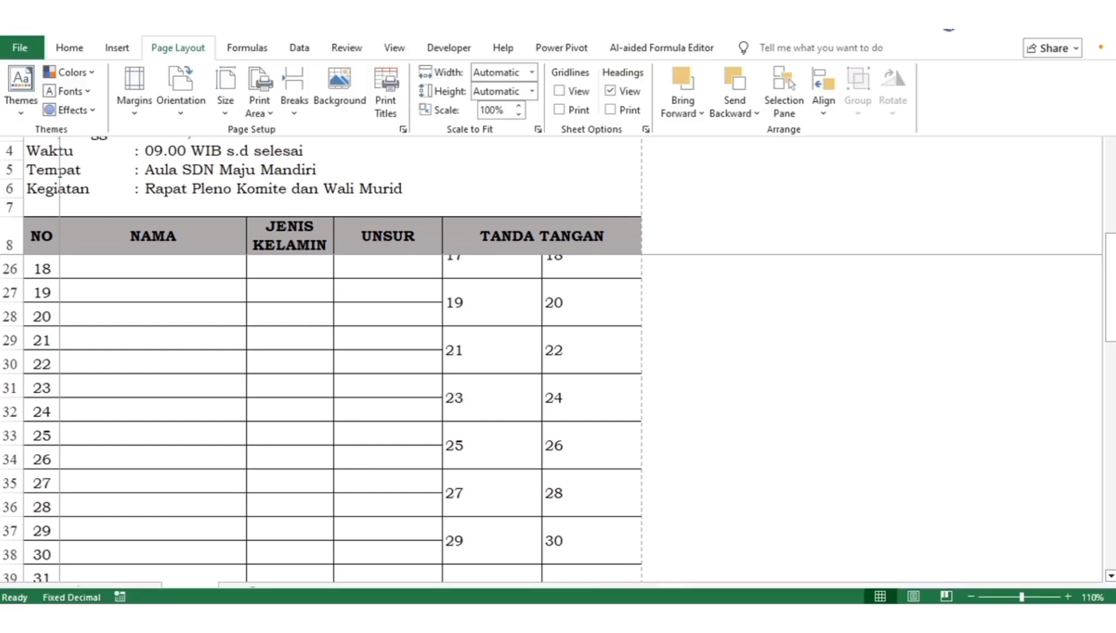
{"action": "left_click", "coordinate": [947, 596]}
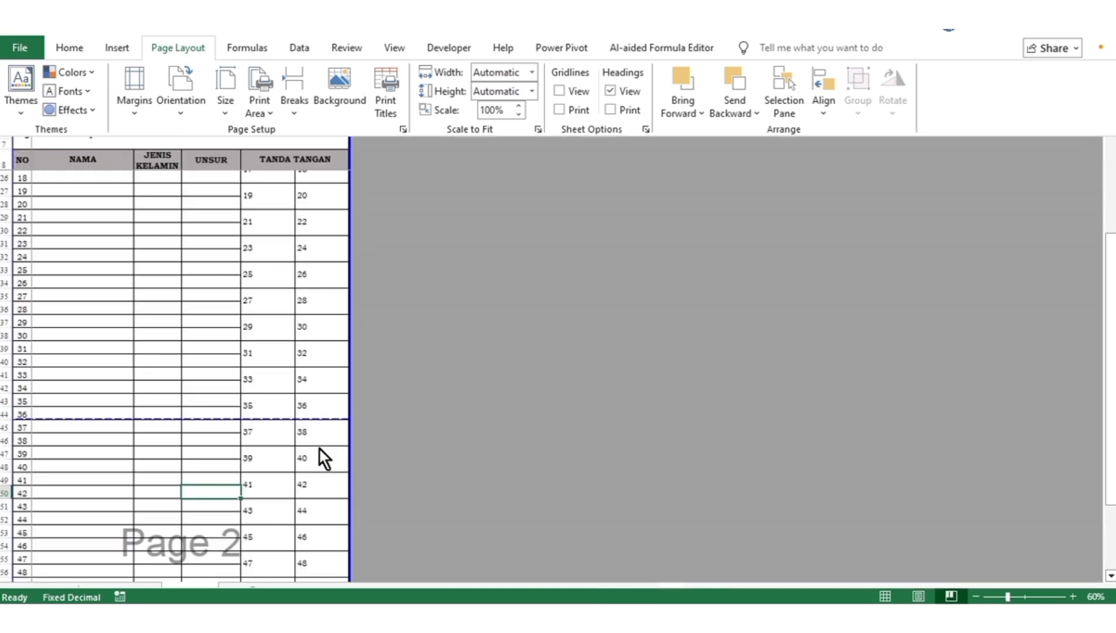
{"action": "left_click", "coordinate": [468, 446]}
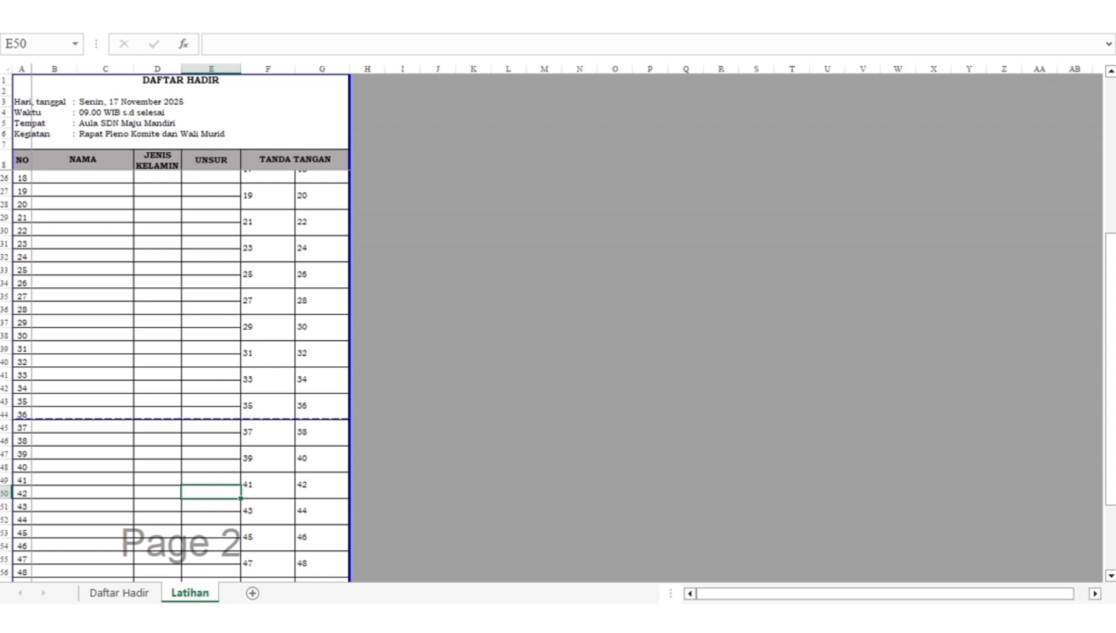
Step: Set the ribbon to show tabs only, and enlarge the page break preview to 120% to inspect the break between the pages
{"action": "left_click", "coordinate": [1025, 16]}
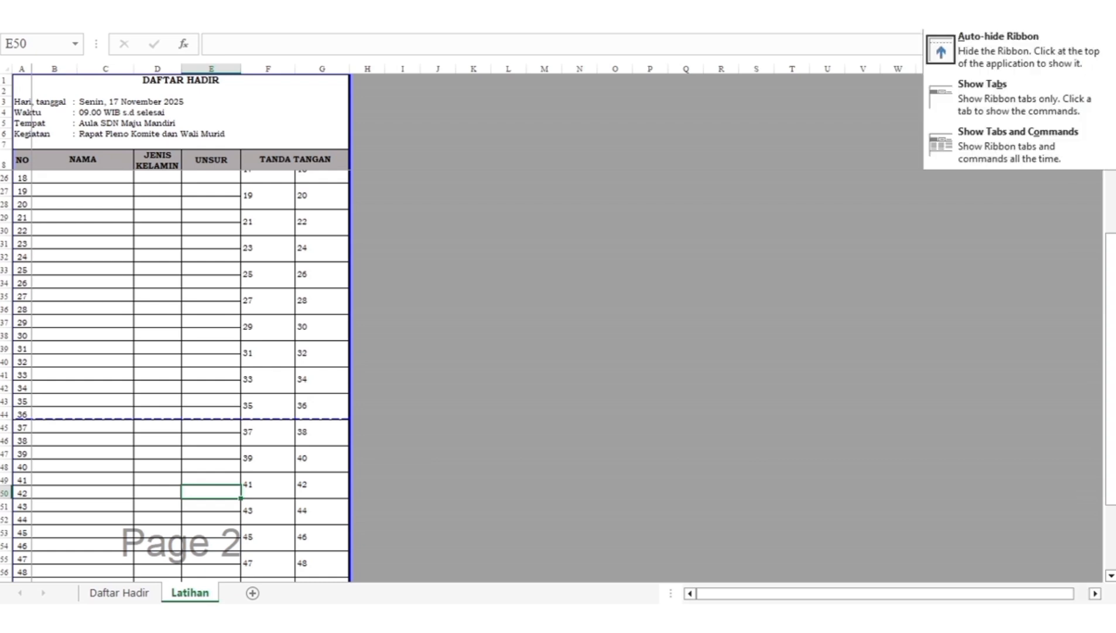
{"action": "left_click", "coordinate": [998, 99]}
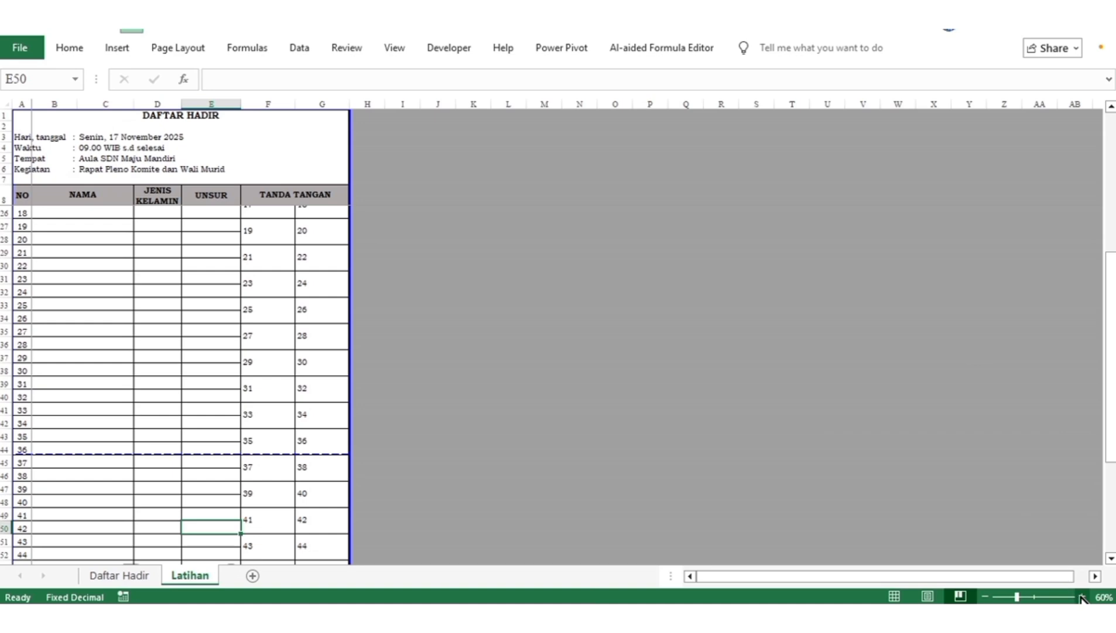
{"action": "left_click", "coordinate": [1083, 596]}
{"action": "left_click", "coordinate": [1084, 596]}
{"action": "left_click", "coordinate": [1083, 596]}
{"action": "left_click", "coordinate": [1083, 596]}
{"action": "left_click", "coordinate": [1083, 597]}
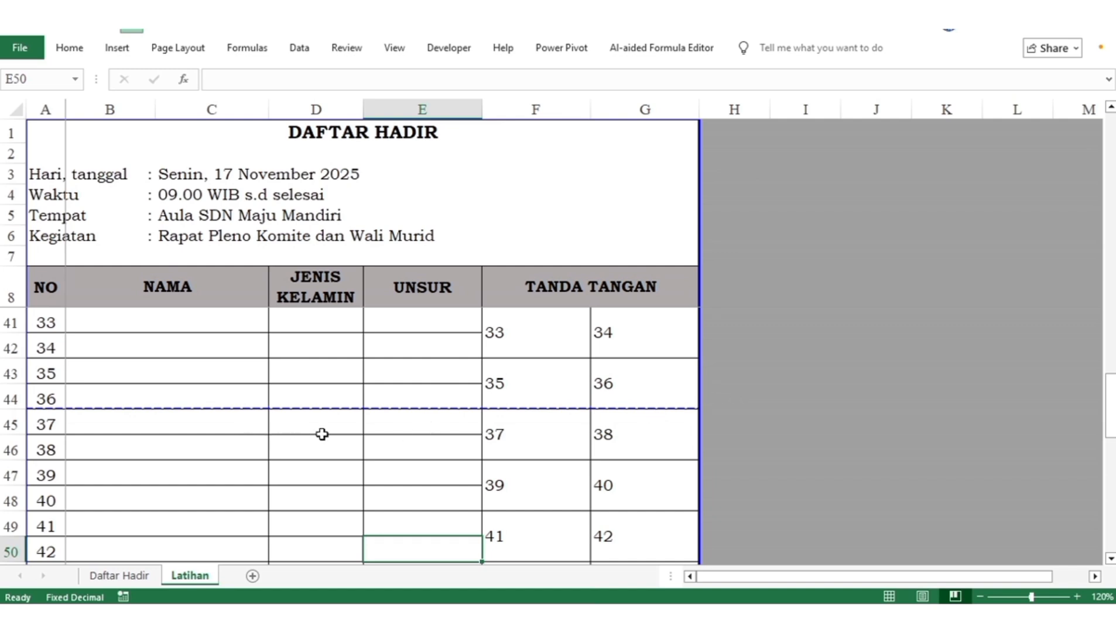
{"action": "left_click_drag", "start_coordinate": [1108, 381], "coordinate": [1086, 164]}
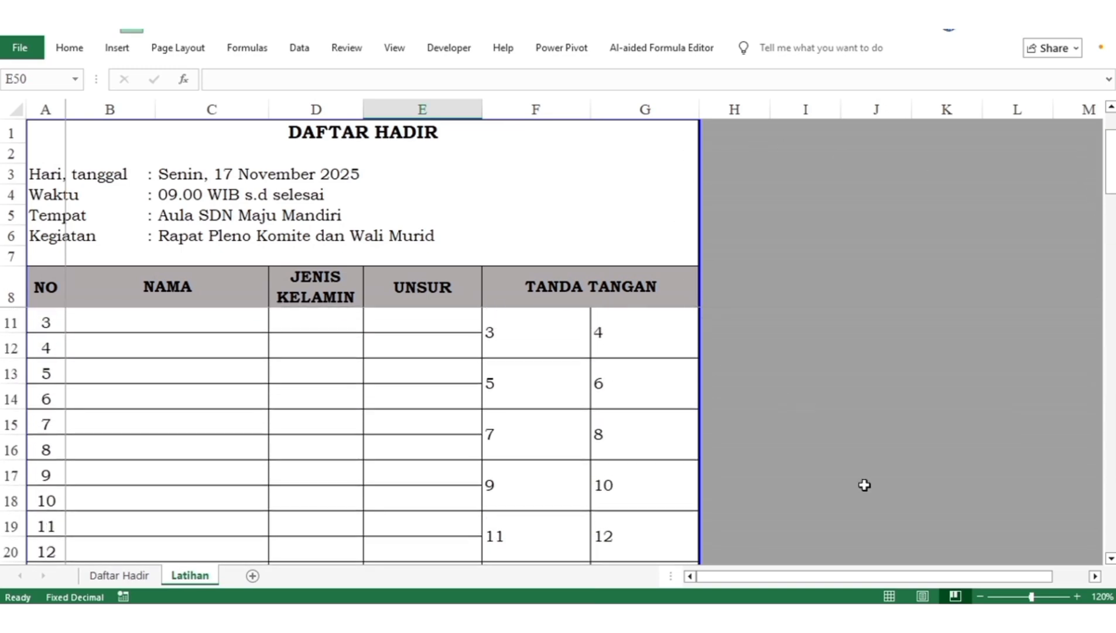
Step: Return the sheet to Normal view and select the signature cell for number 5 near the start of the list
{"action": "left_click", "coordinate": [890, 597]}
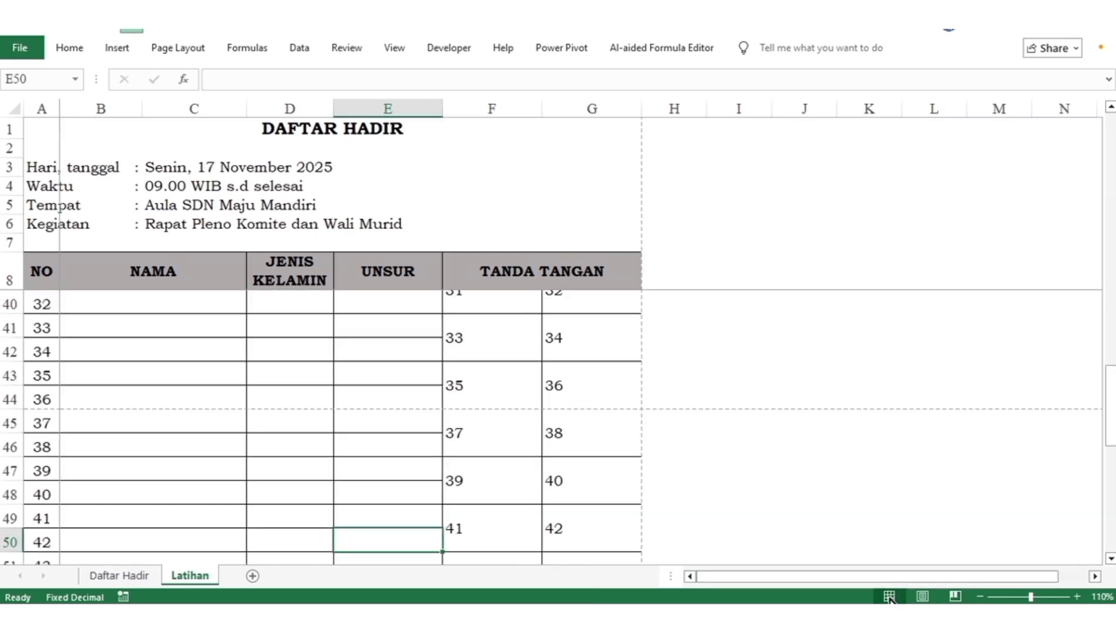
{"action": "left_click", "coordinate": [578, 390]}
{"action": "left_click_drag", "start_coordinate": [1111, 410], "coordinate": [1103, 129]}
{"action": "left_click", "coordinate": [461, 354]}
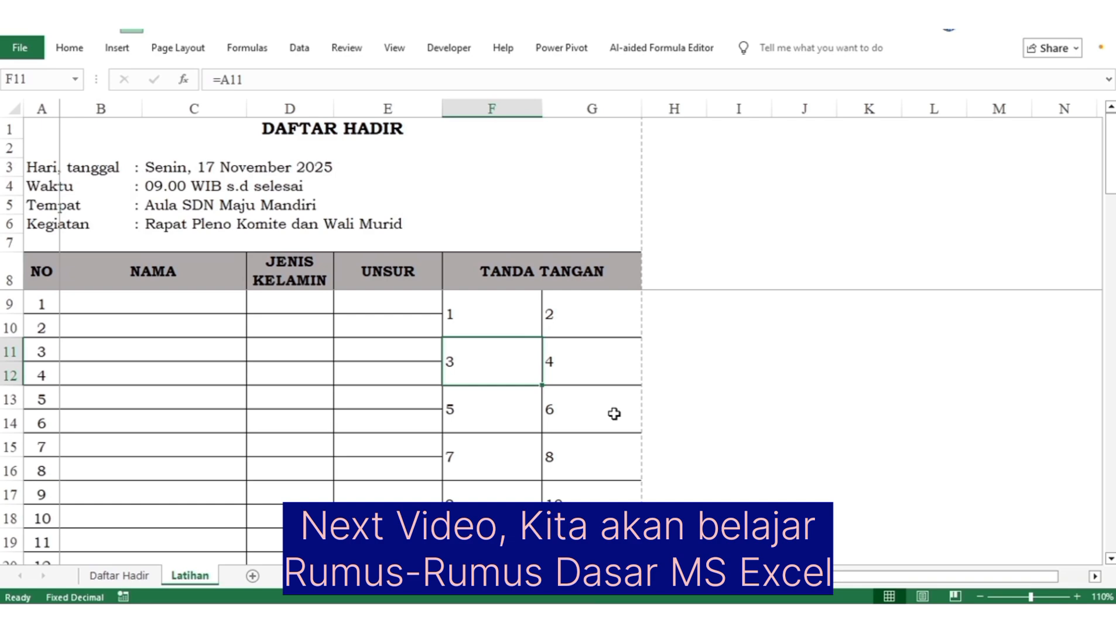
{"action": "left_click", "coordinate": [524, 408]}
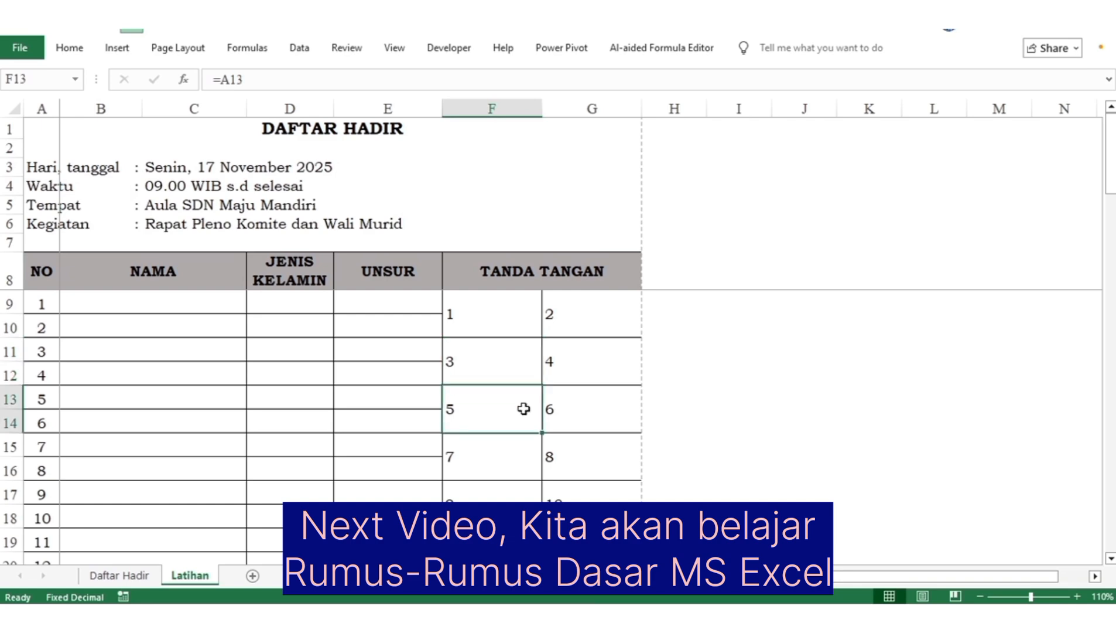